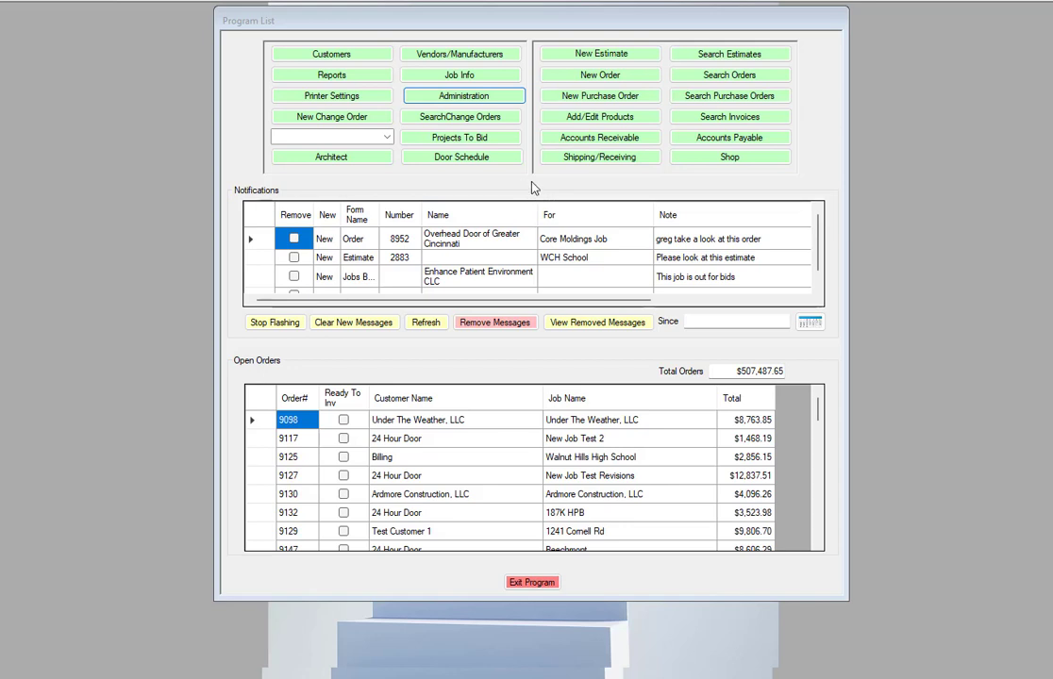
Open the administration form for managing QuickBooks accounts and compare its existing accounts with the Chart of Accounts in QuickBooks.
click(464, 97)
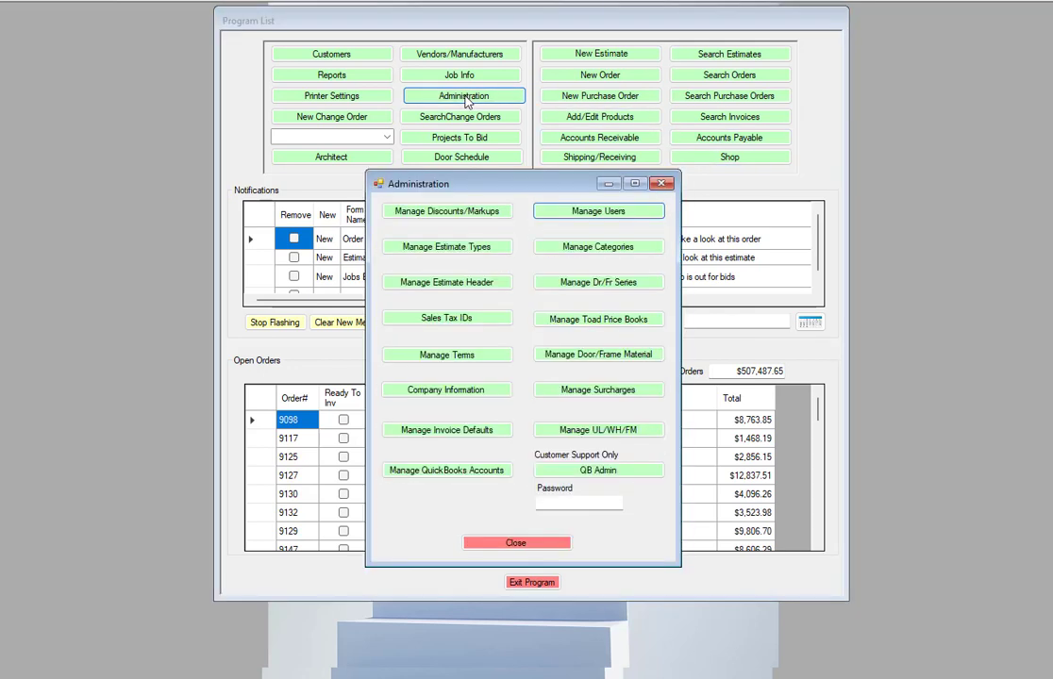
click(455, 473)
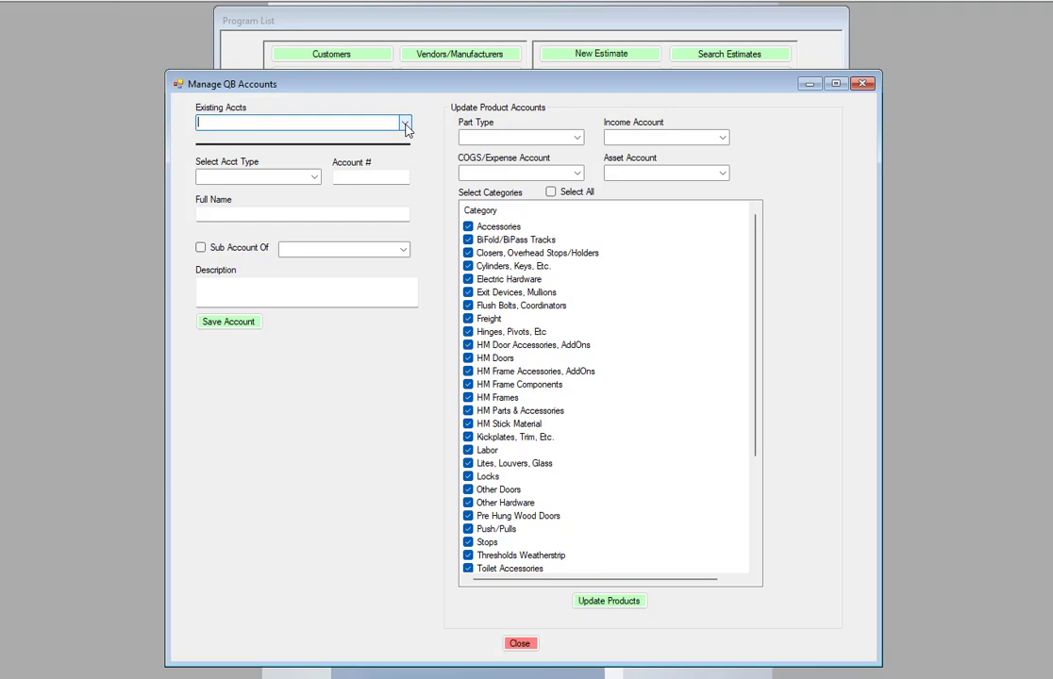
click(405, 129)
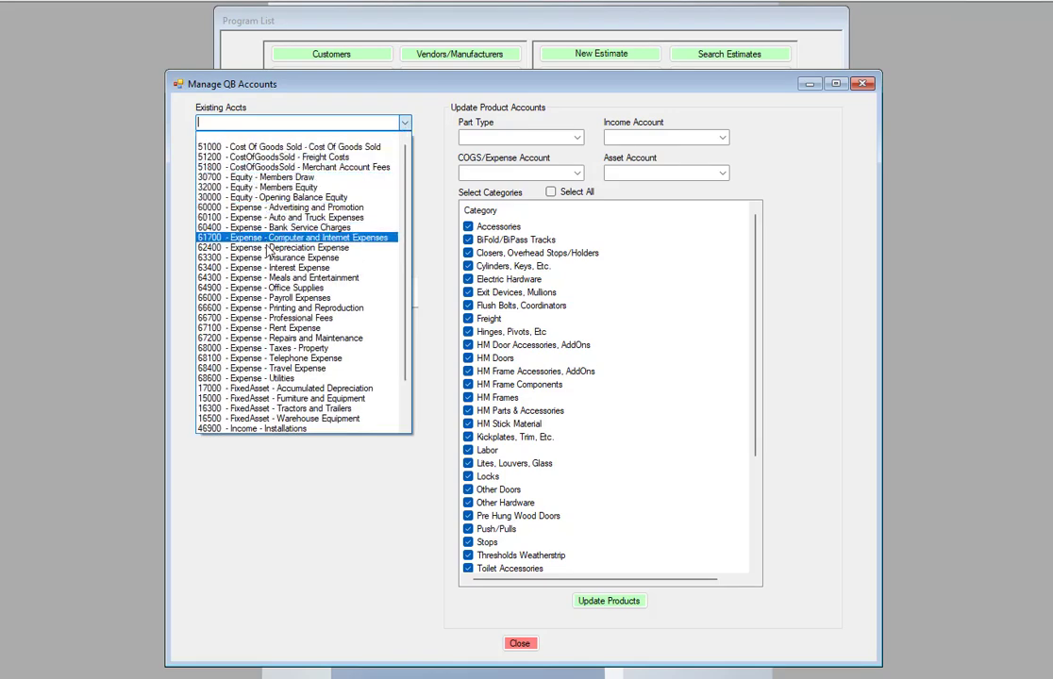
scroll(273, 312, down, 2)
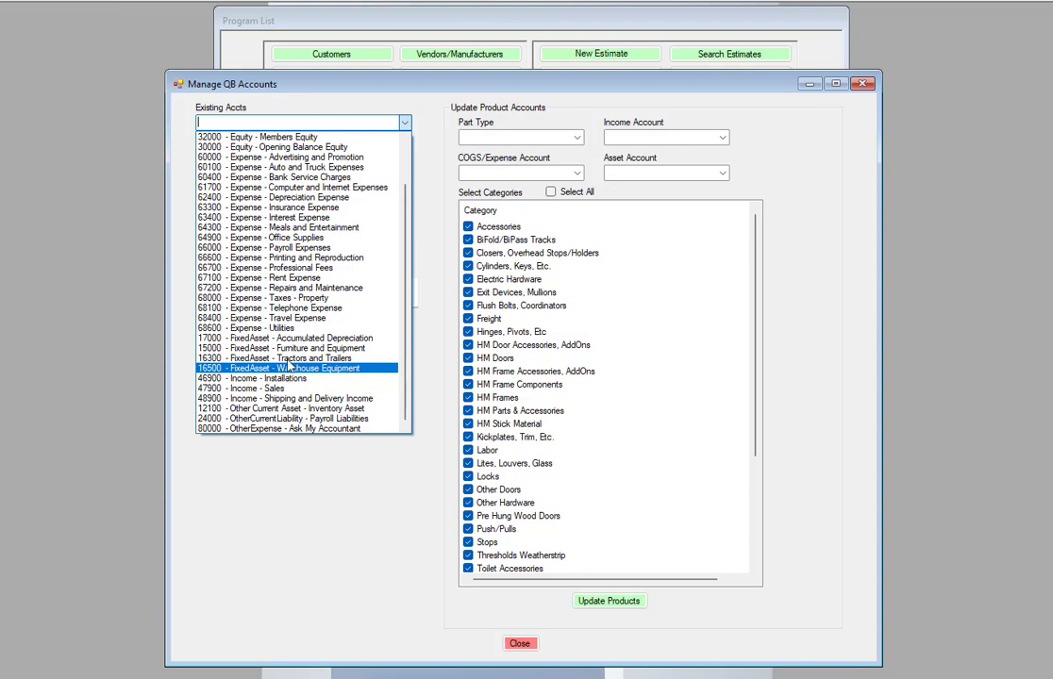
scroll(245, 261, up, 2)
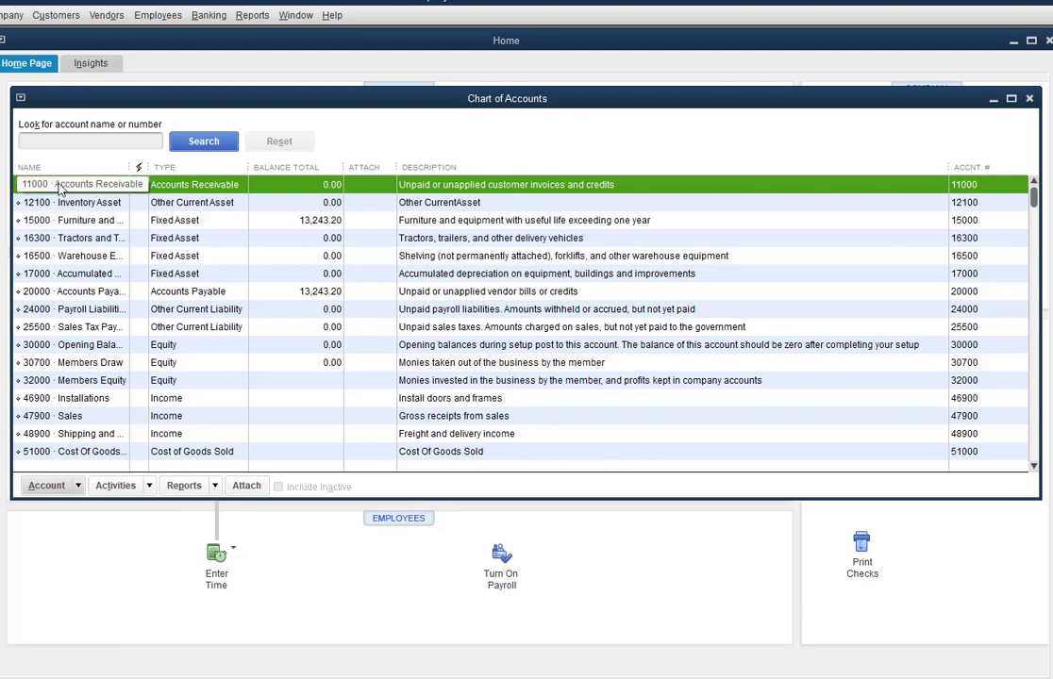
scroll(72, 236, down, 8)
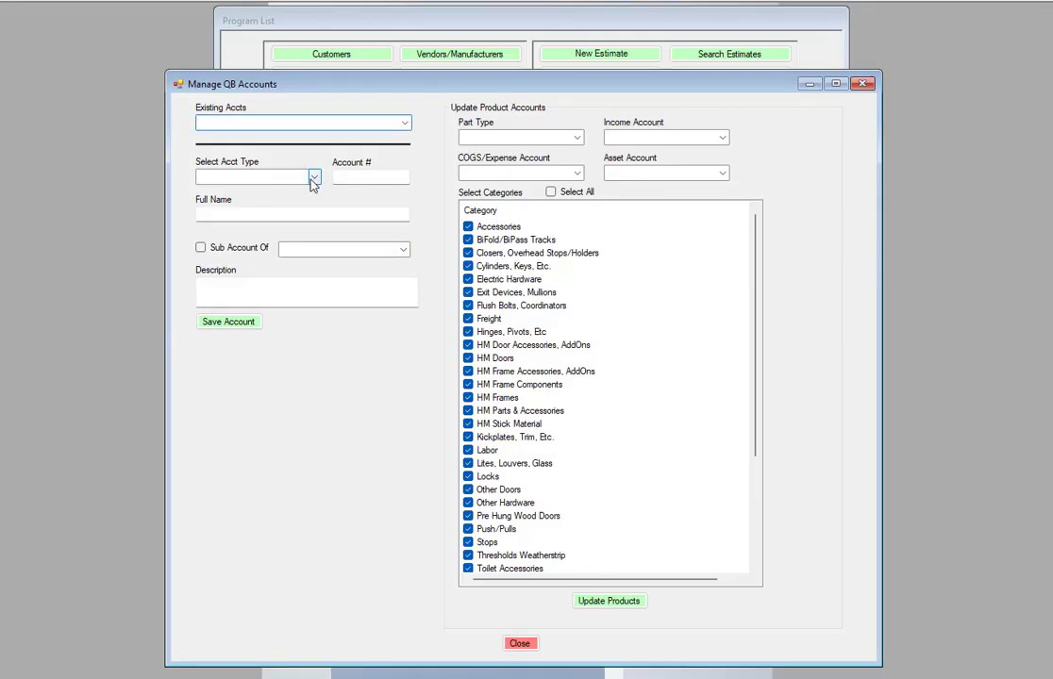
Review the full list of existing accounts and select the Shipping and Delivery Income account.
click(405, 125)
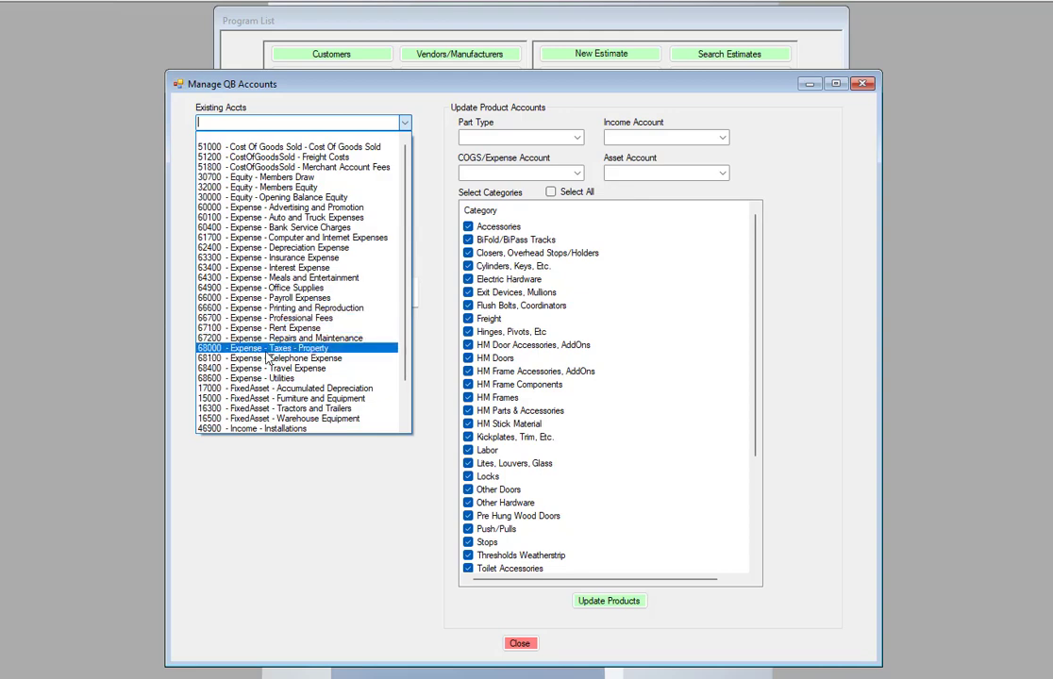
scroll(288, 390, down, 1)
scroll(288, 390, down, 2)
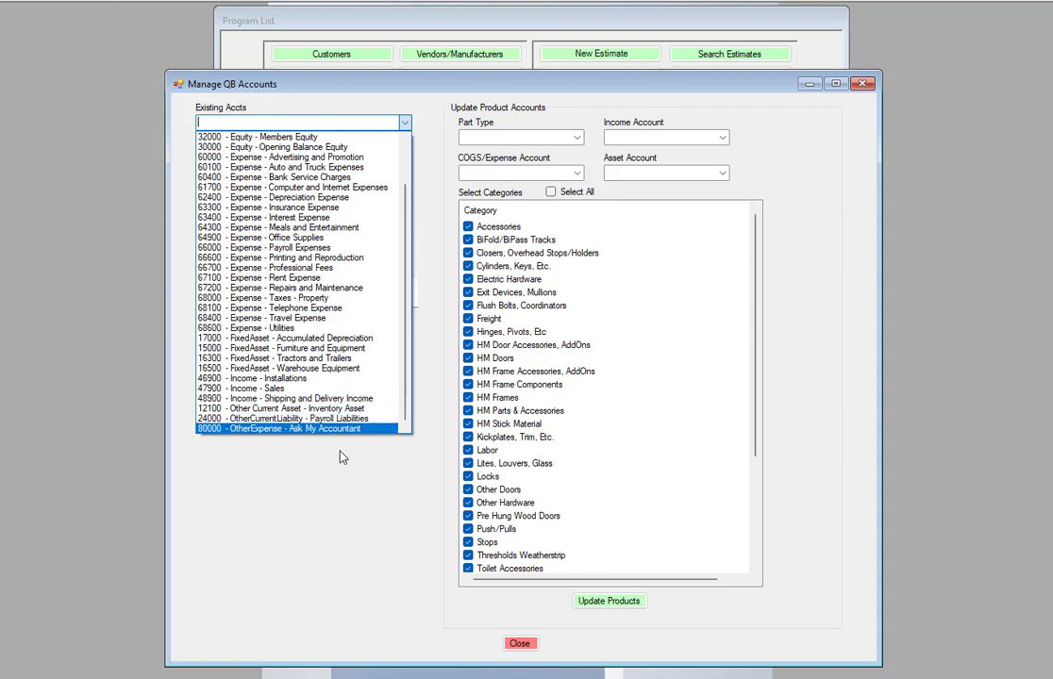
click(244, 400)
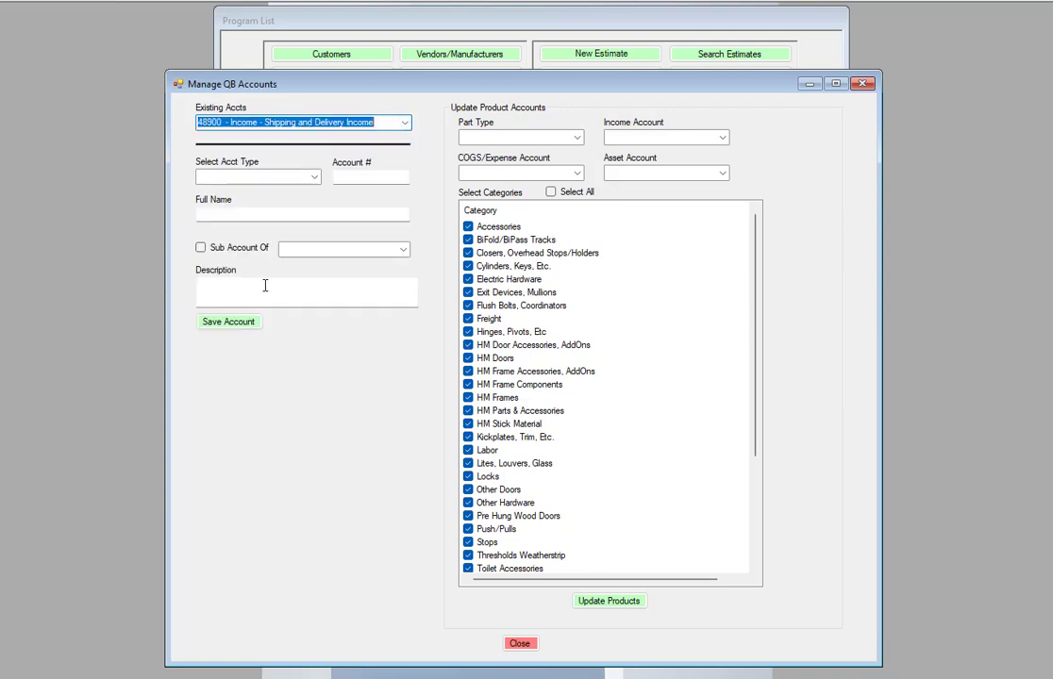
Set the new account's type to Other Income.
click(314, 177)
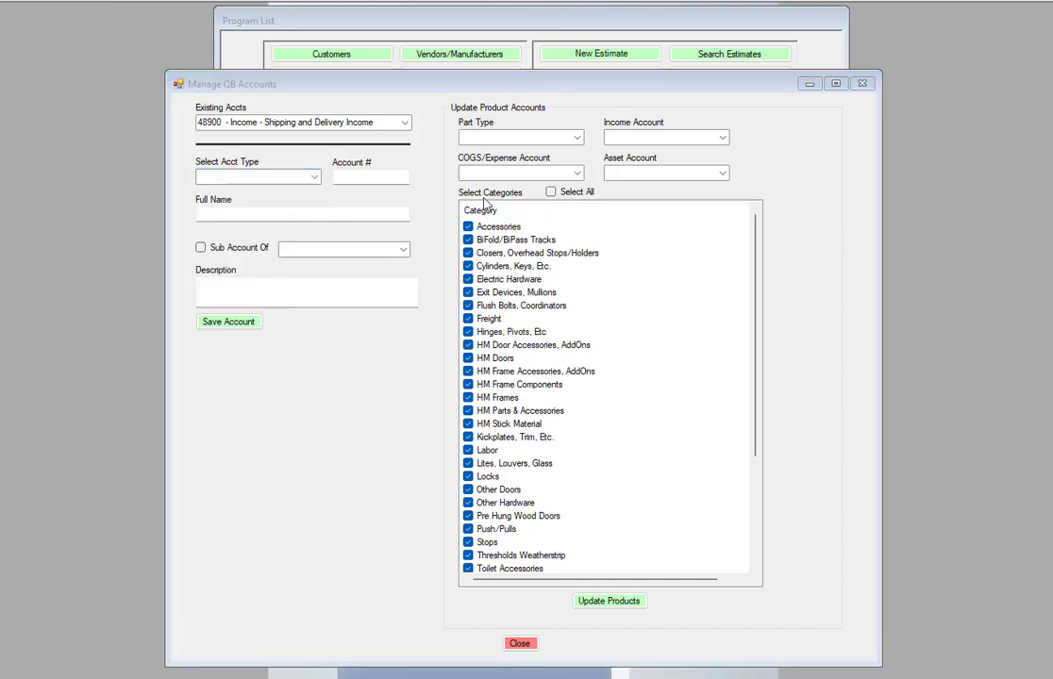
click(314, 176)
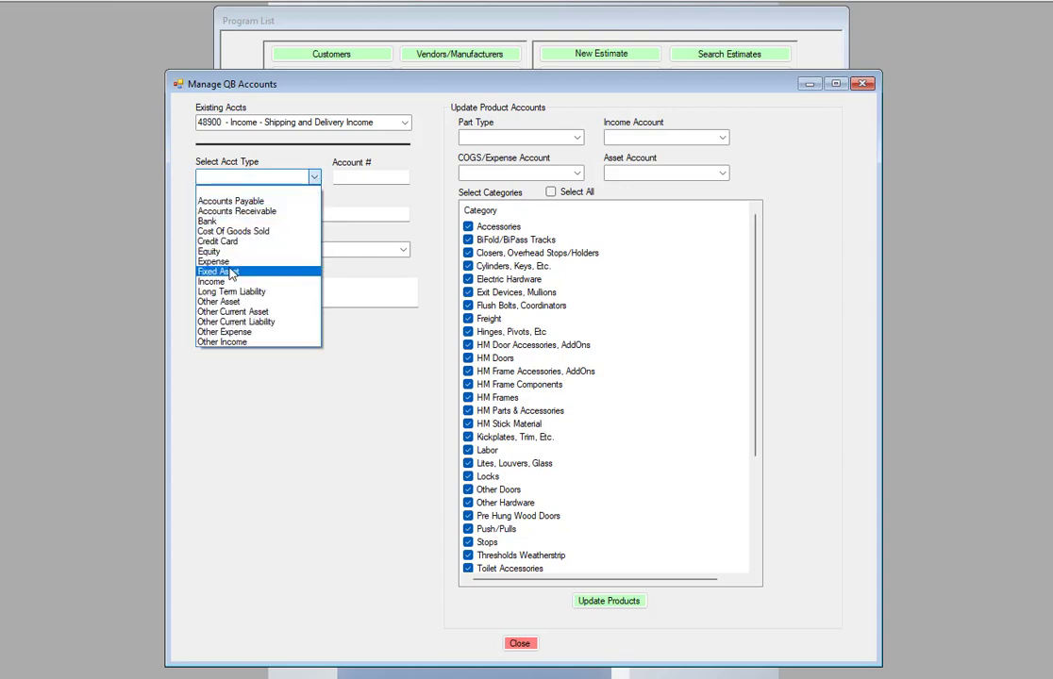
click(222, 343)
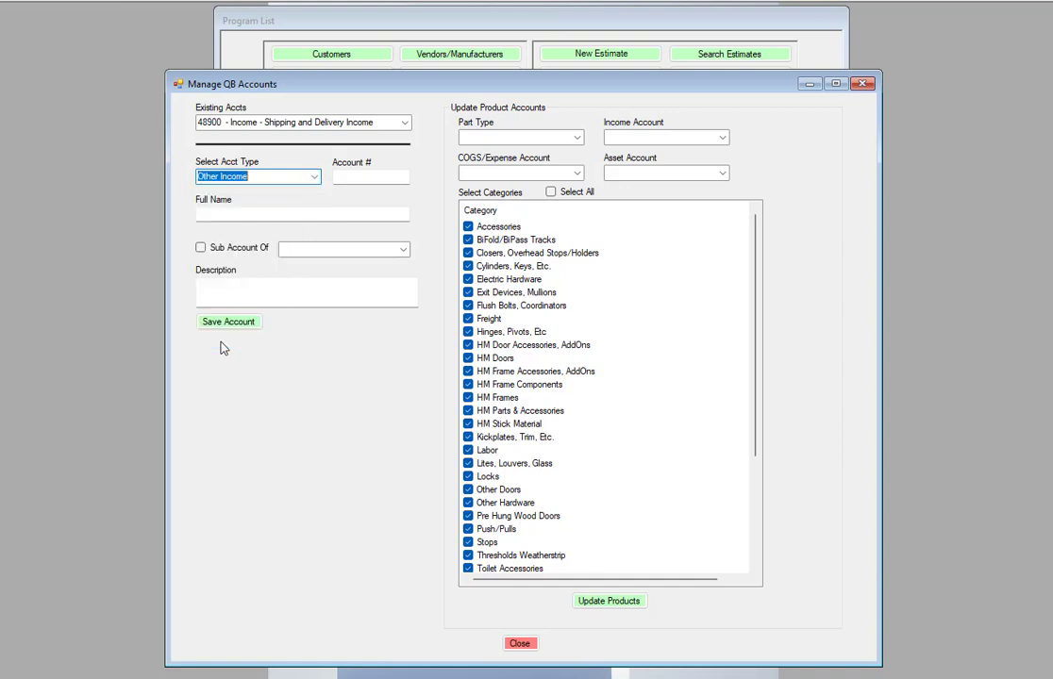
Try to give the new account the same account number as the existing Shipping and Delivery Income account.
click(369, 178)
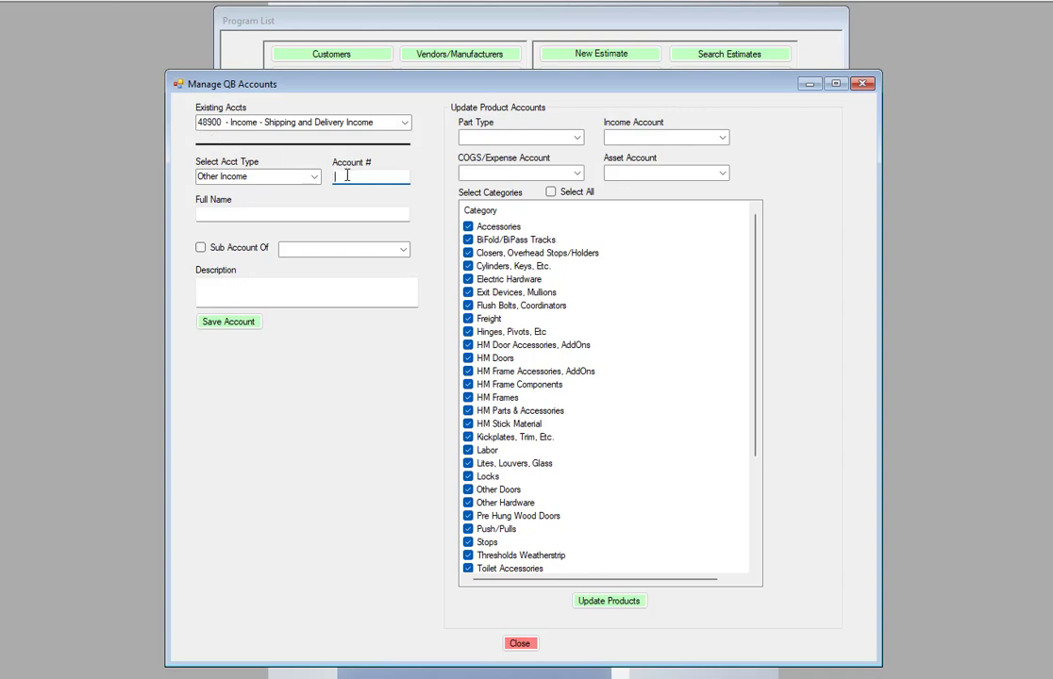
text(48900)
click(308, 213)
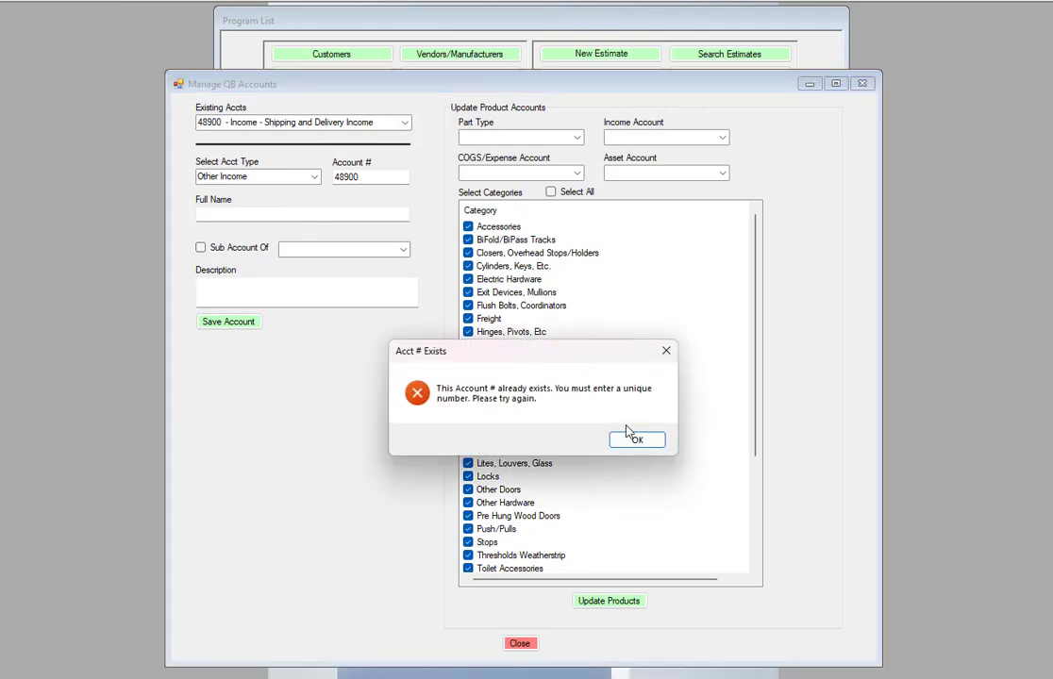
click(631, 441)
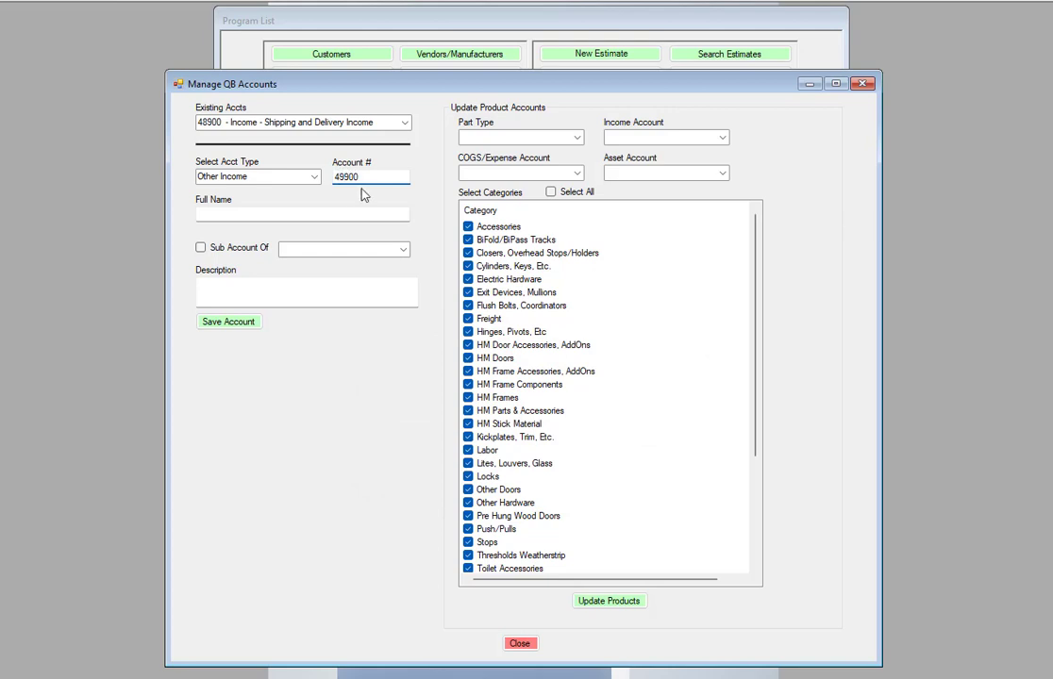
Enter Reimbursed Freight Charges as the new account's full name.
click(282, 211)
text(Reimbursed Fr)
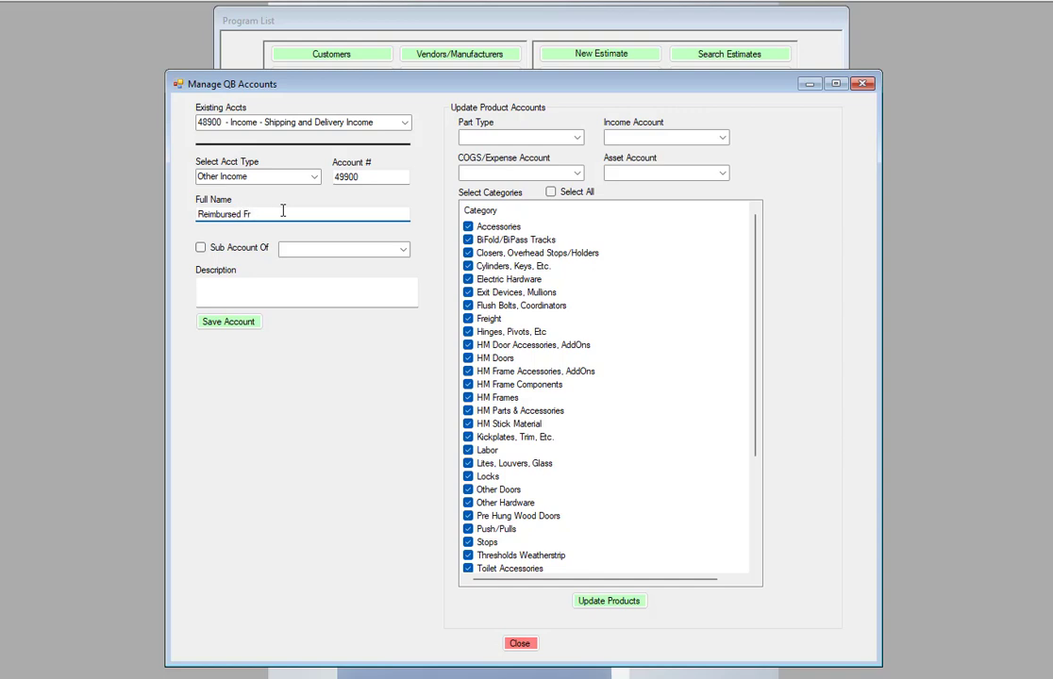
text(eight Charges)
Inspect the parent accounts offered for an Income sub account, and return the new account to a standalone Other Income type.
click(315, 180)
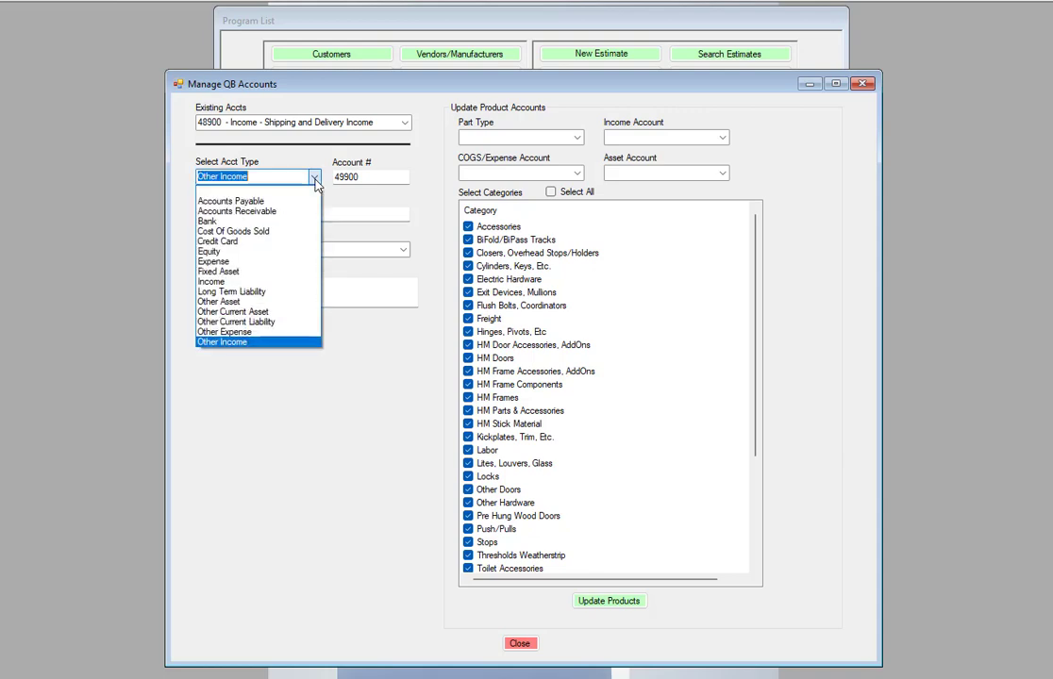
click(209, 283)
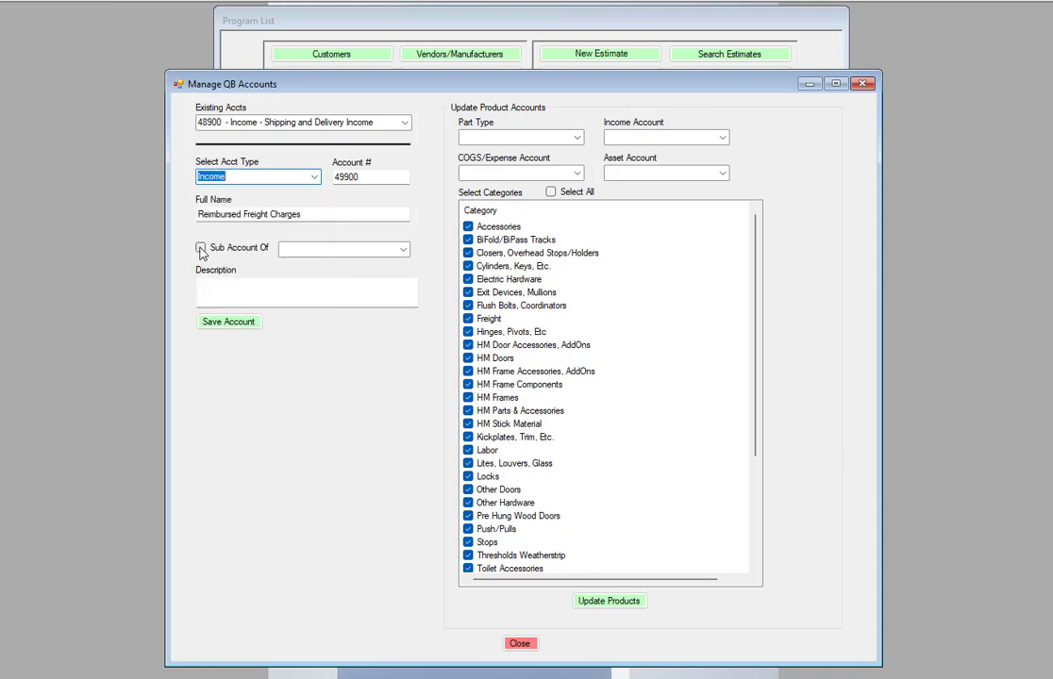
click(201, 250)
click(404, 250)
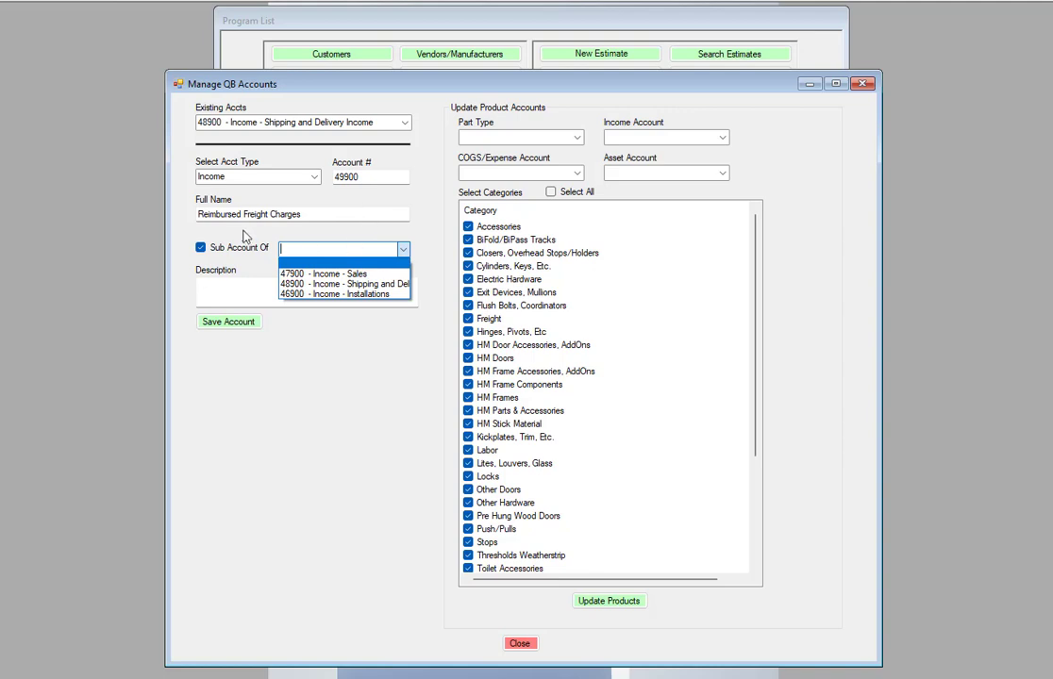
click(200, 251)
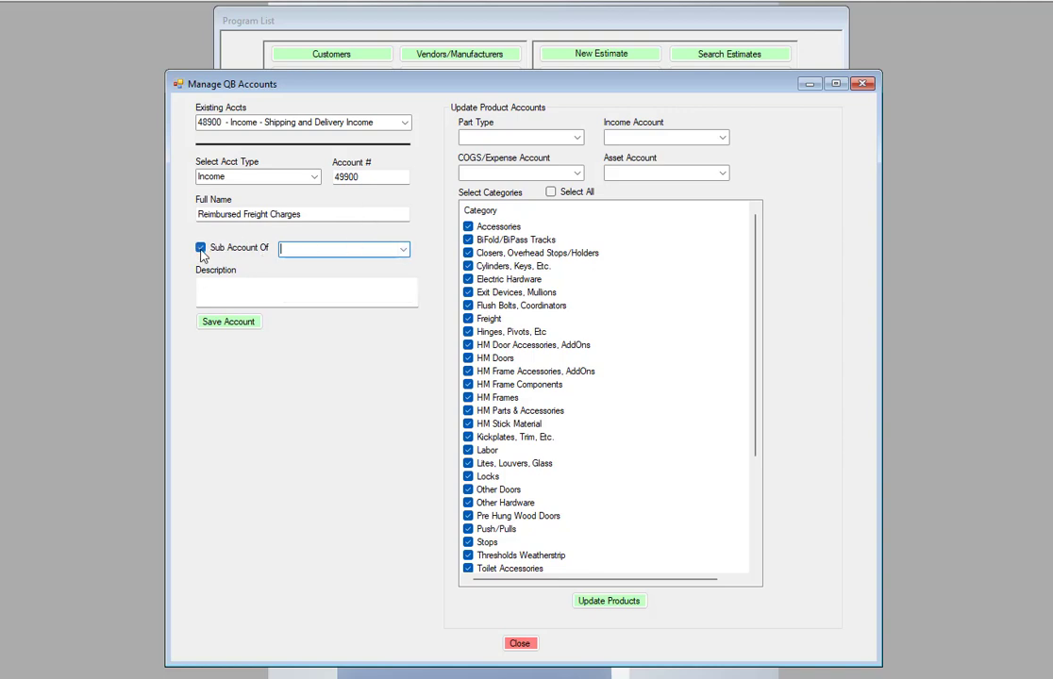
click(201, 250)
click(315, 177)
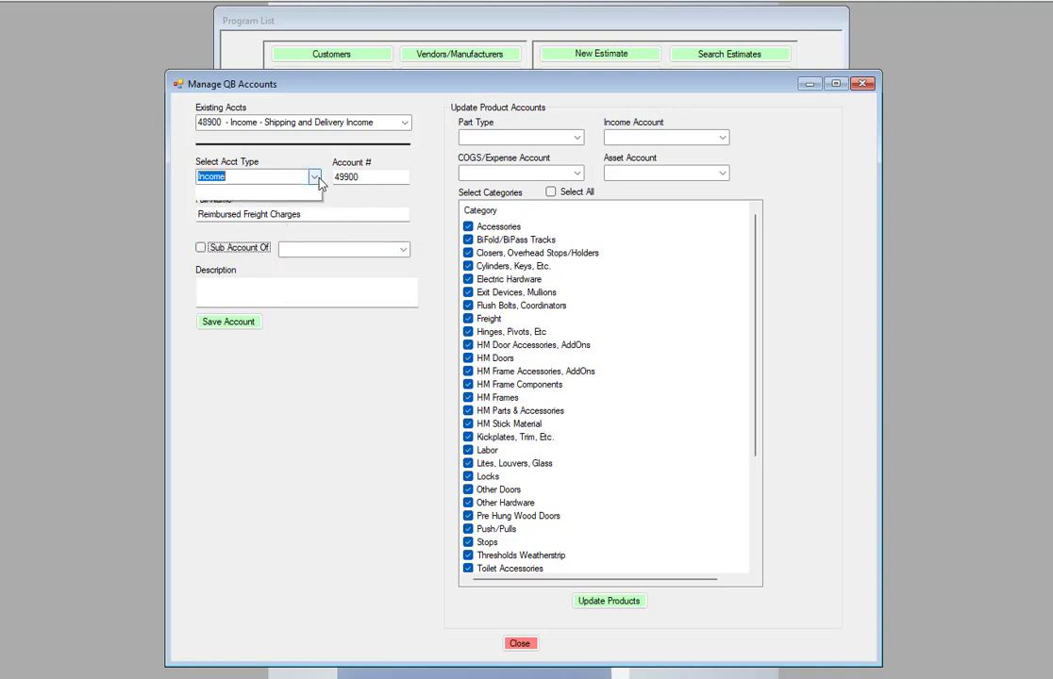
click(221, 344)
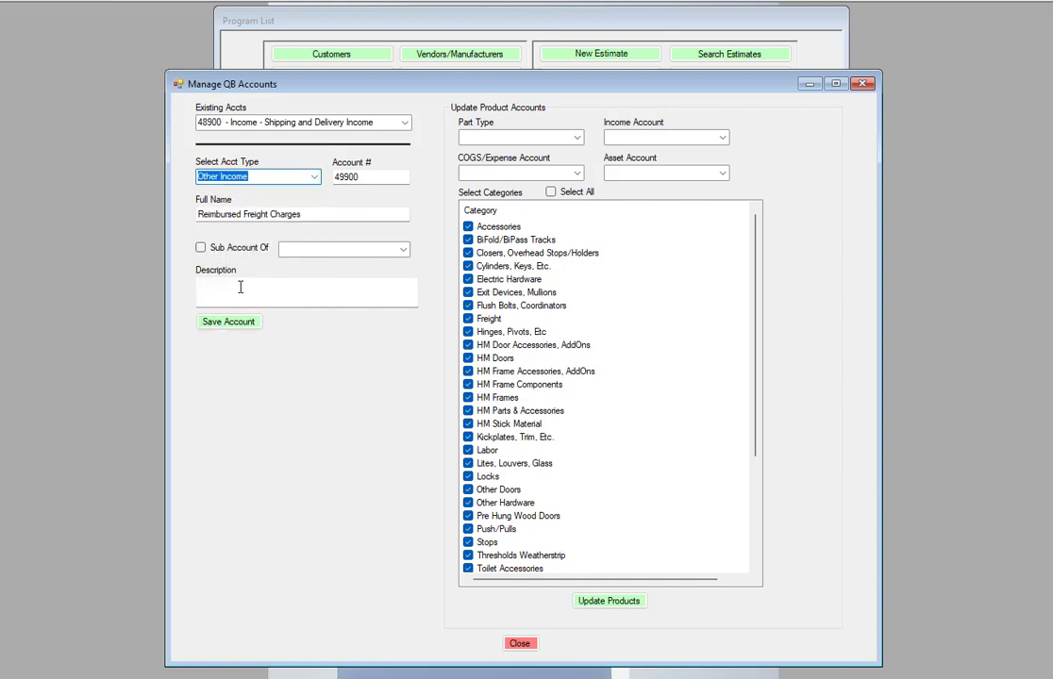
Enter the description Reimbursed Freight Charges for the new account and save it.
click(273, 287)
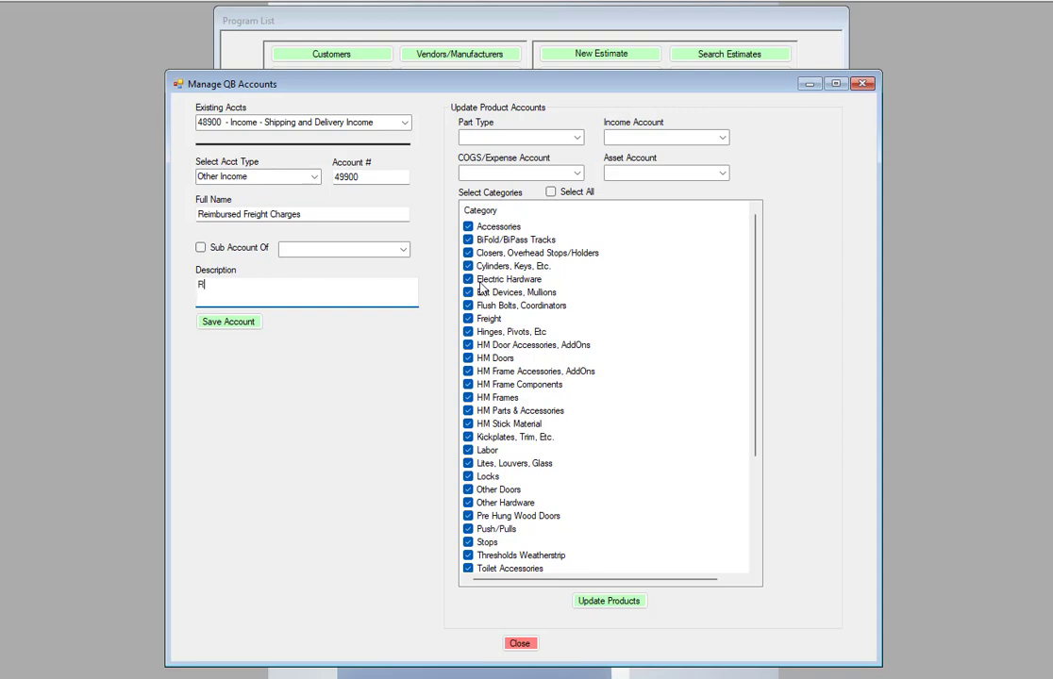
text(Reimbursed)
key(BackSpace)
key(BackSpace)
text(Freight Charges)
click(229, 323)
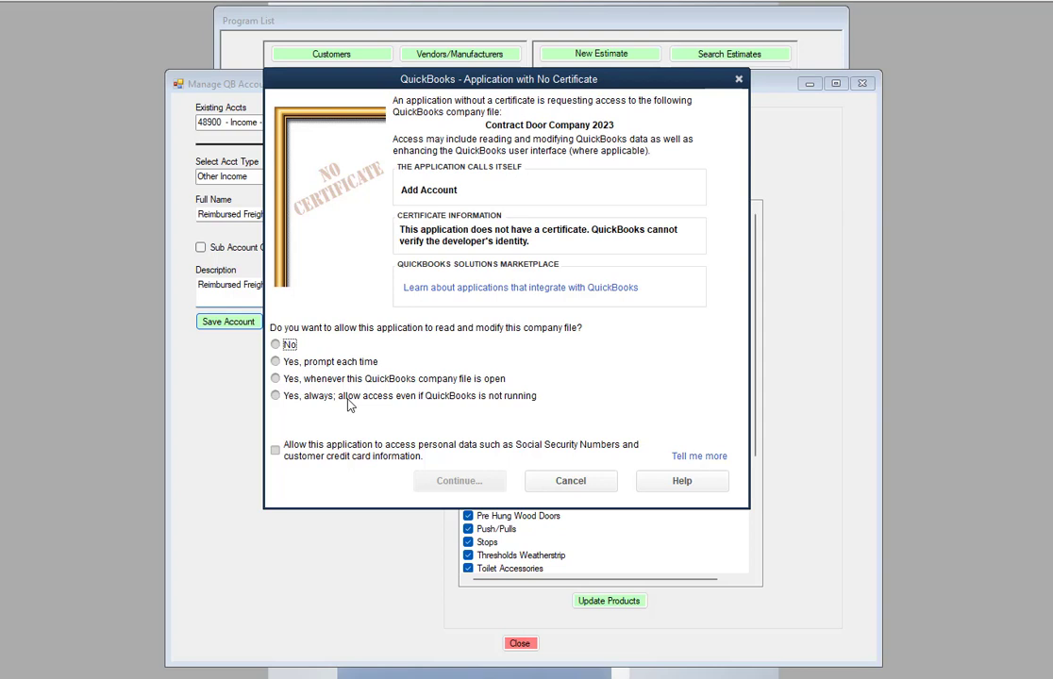
Grant the Add Account application access to the QuickBooks company file whenever that file is open, and confirm the access rights.
click(275, 379)
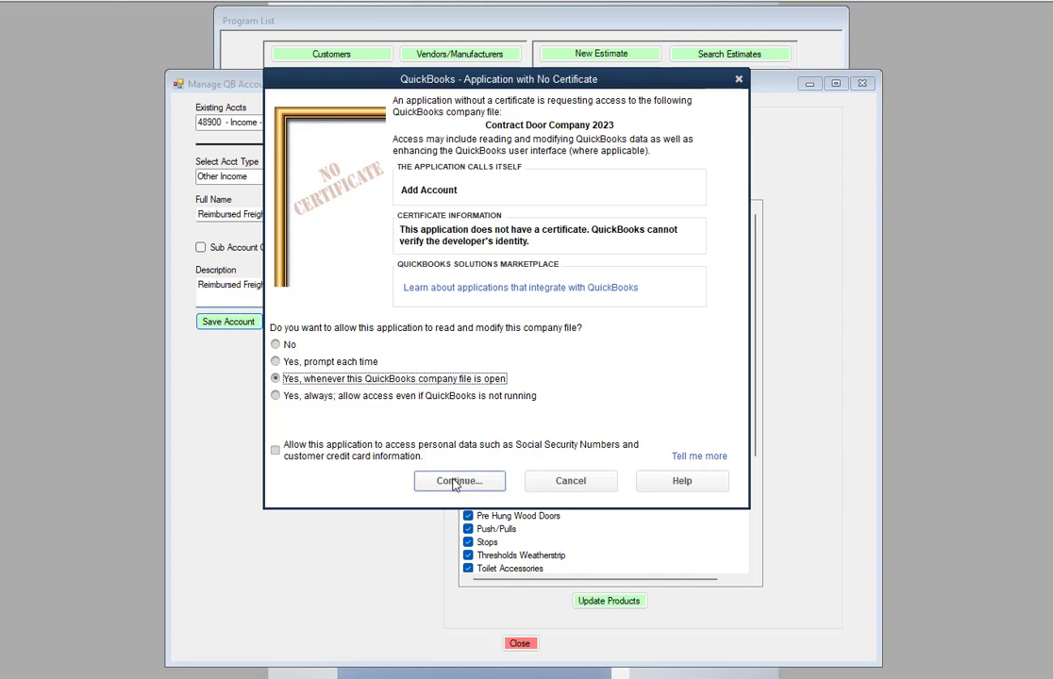
click(455, 482)
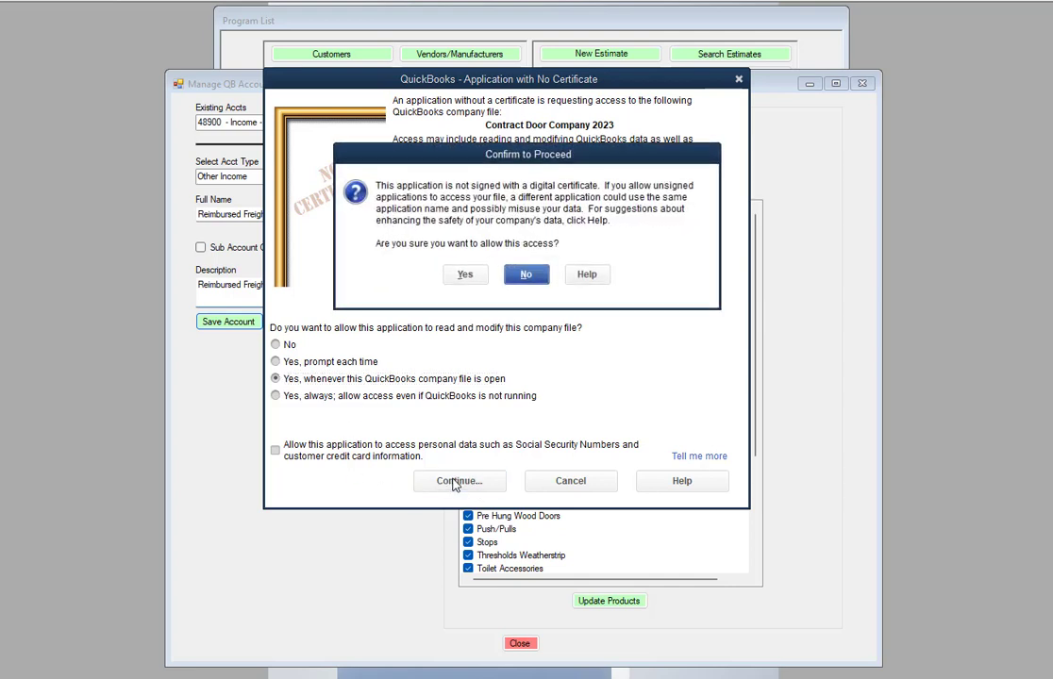
click(464, 276)
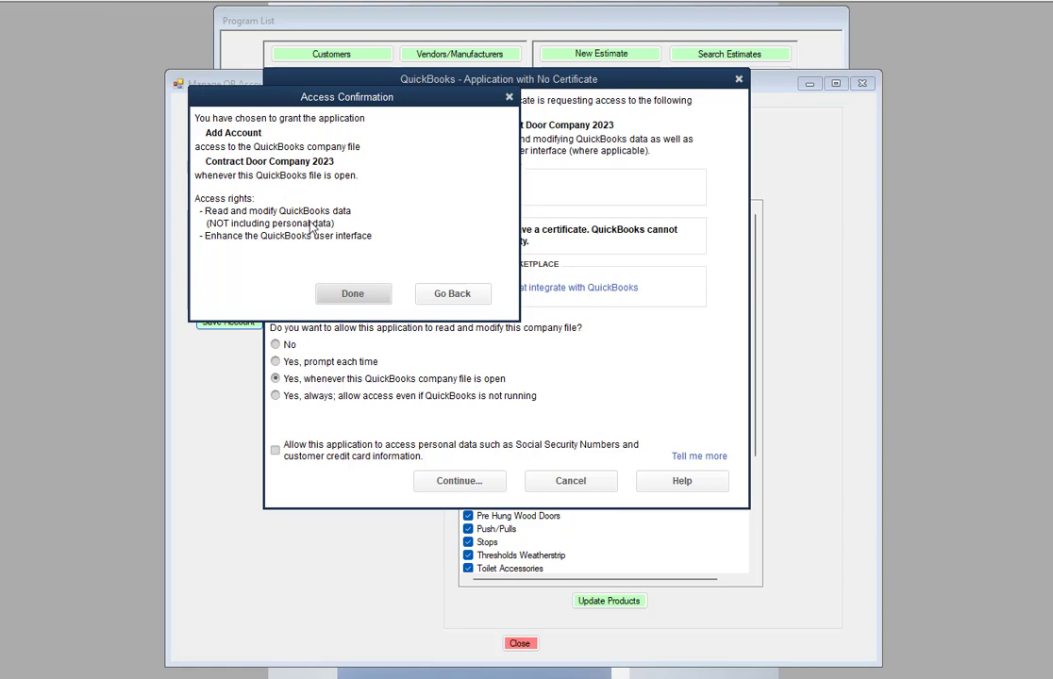
click(353, 295)
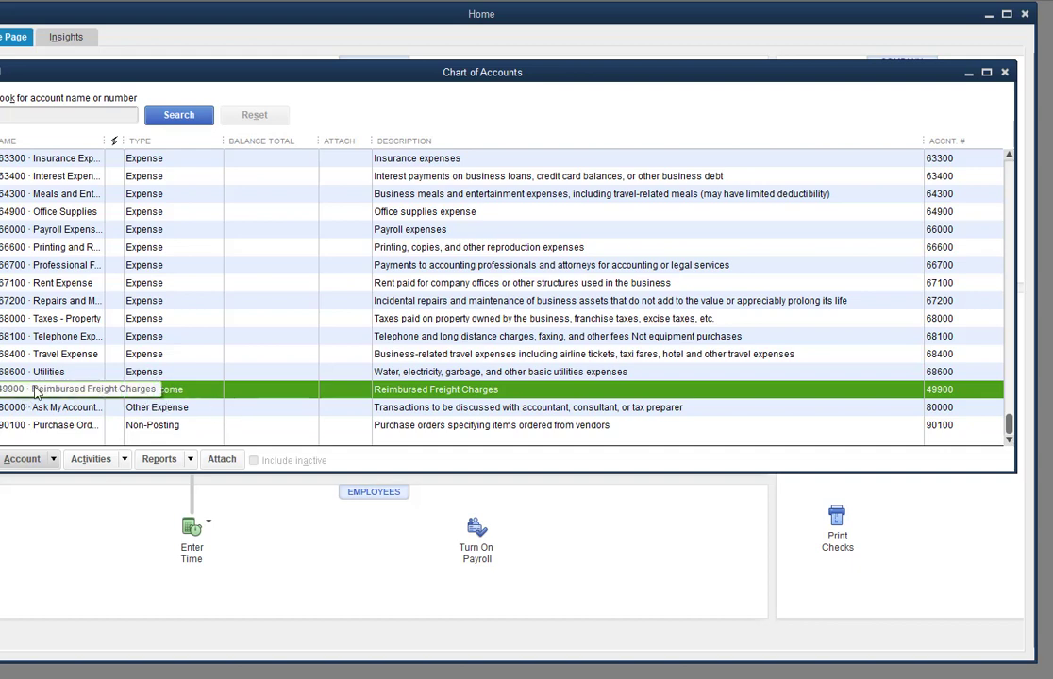
Check the QuickBooks Chart of Accounts and the existing accounts list for the new Reimbursed Freight Charges account.
drag(184, 74, 219, 79)
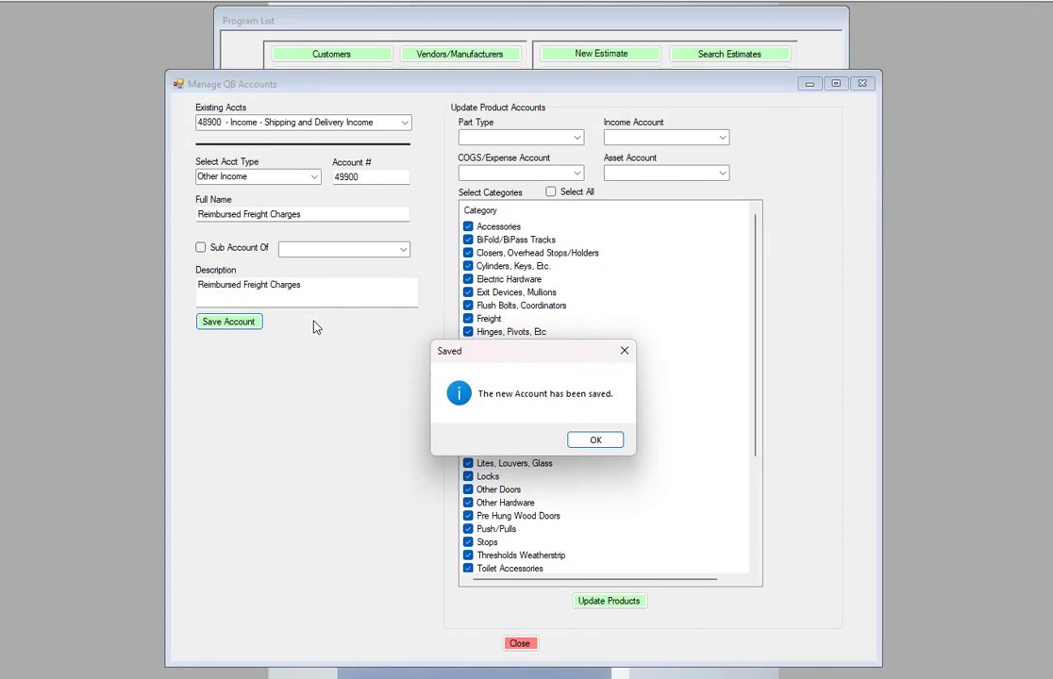
click(595, 442)
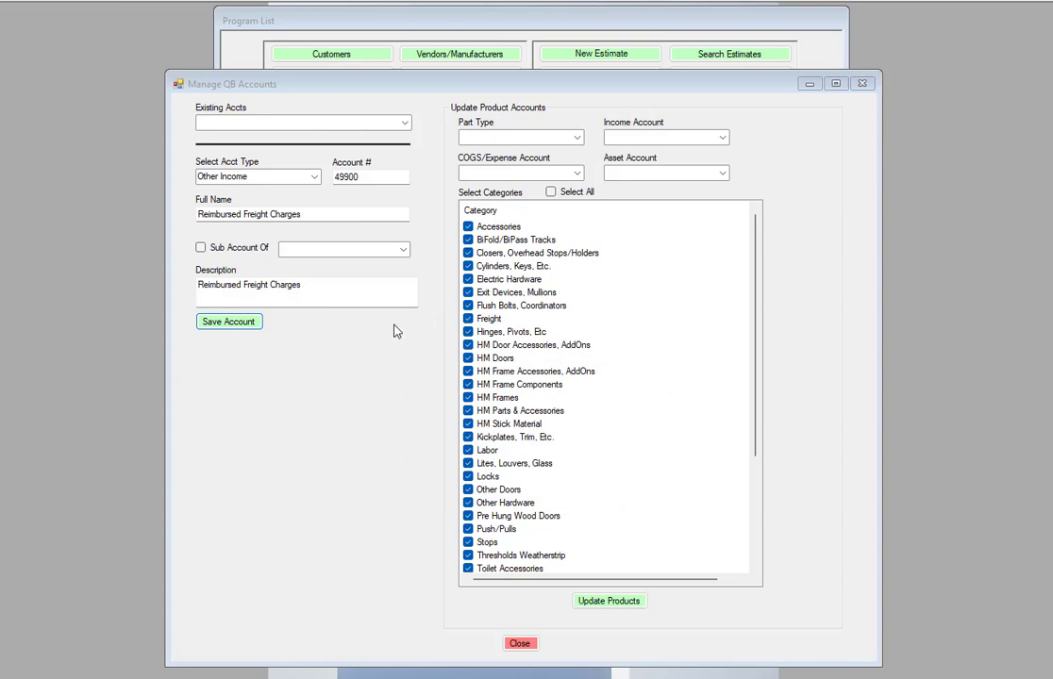
click(408, 127)
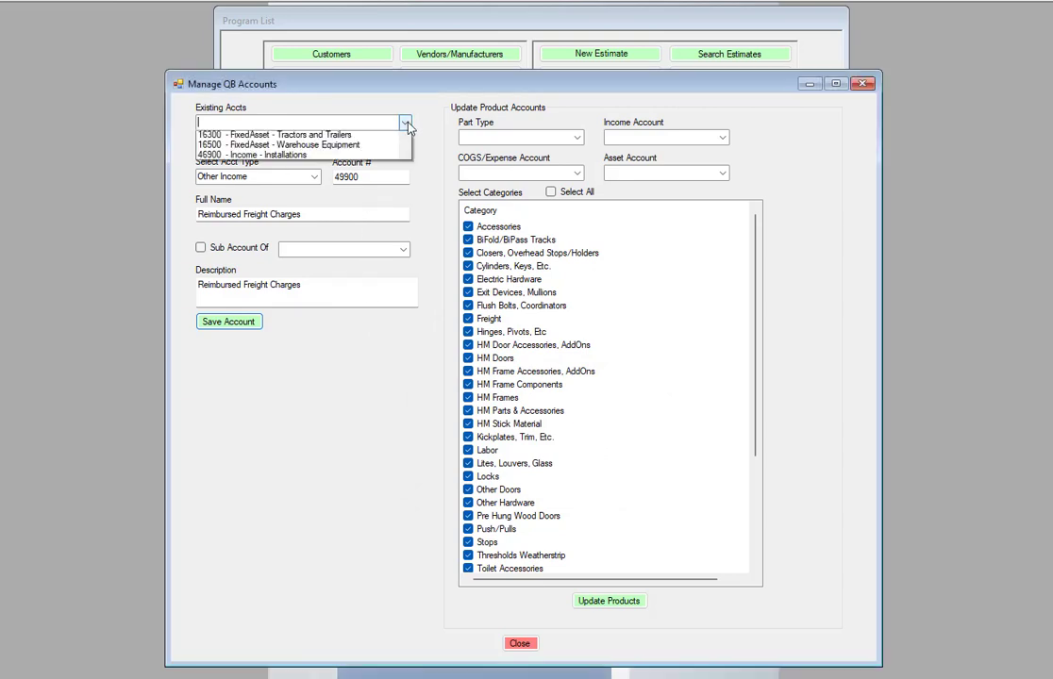
scroll(333, 246, down, 1)
scroll(333, 243, down, 1)
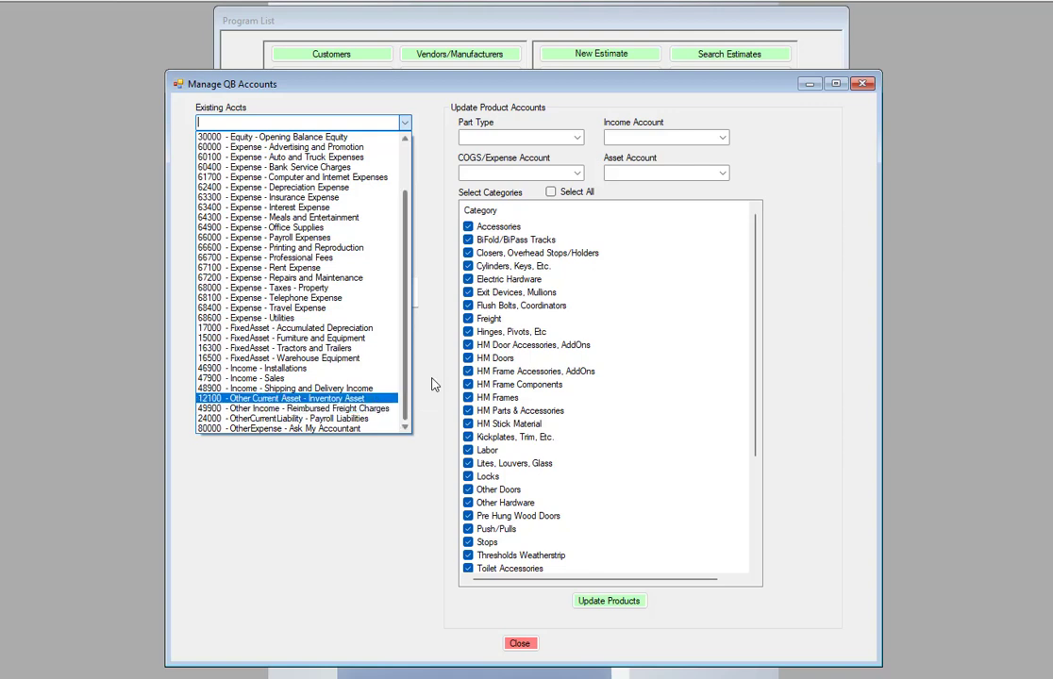
Look for the Reimbursed Freight Charges account among the COGS/expense account choices for products, without selecting one.
click(578, 175)
click(576, 173)
scroll(570, 260, down, 2)
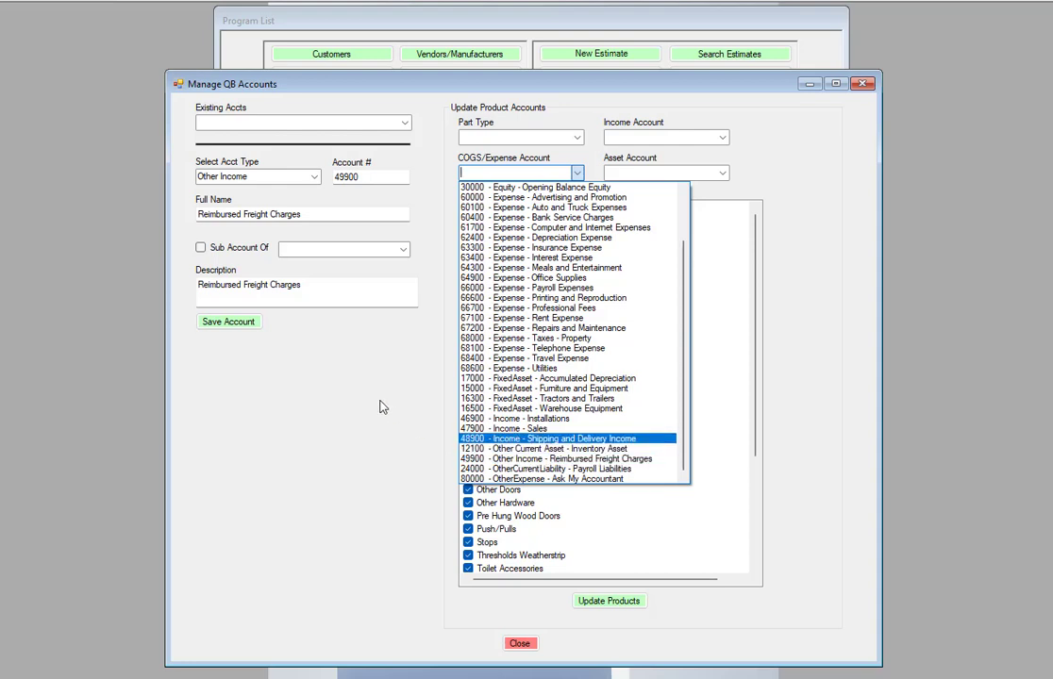
click(329, 404)
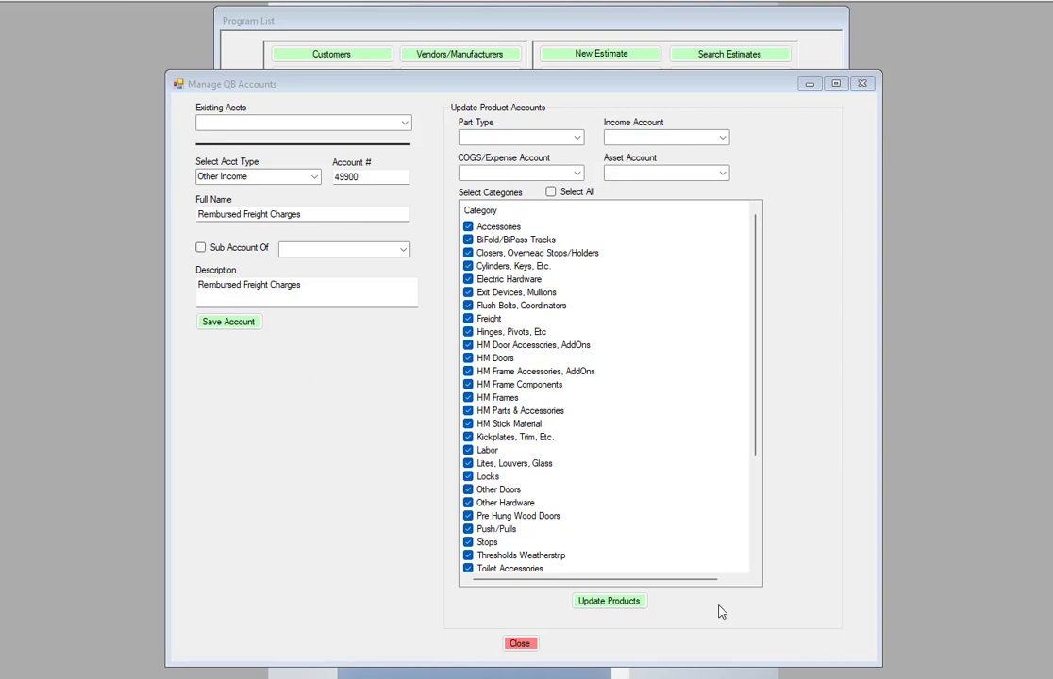
Switch to the Add/Edit Products form in Portal Pro and review the lock product's part type choices, leaving the type as Inventory Part.
click(814, 677)
mouse_move(849, 677)
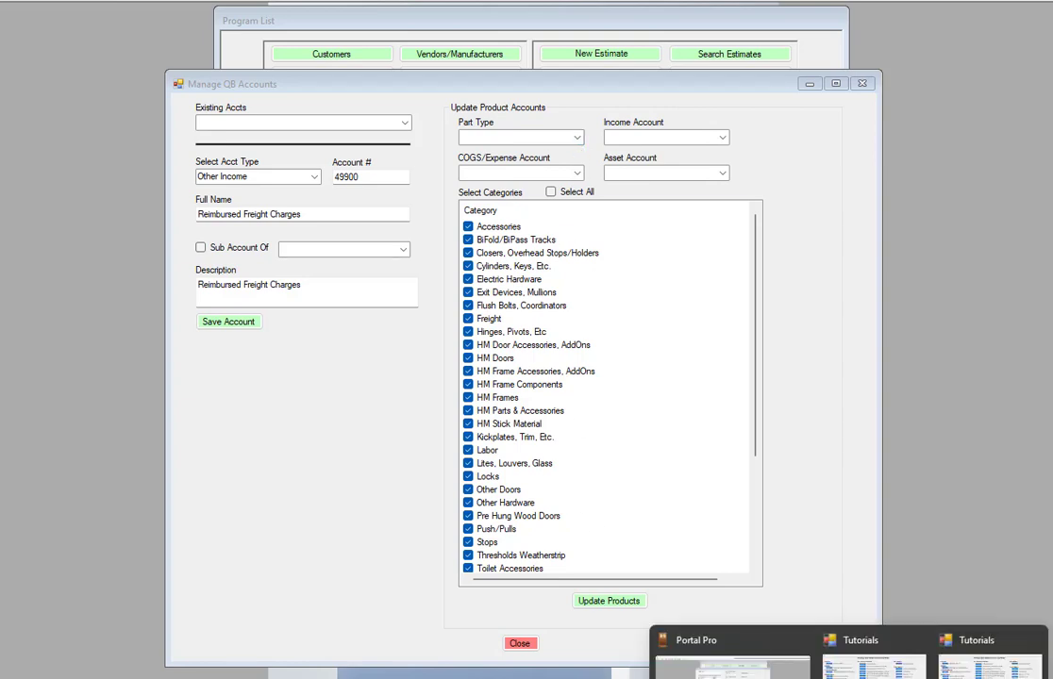
click(726, 660)
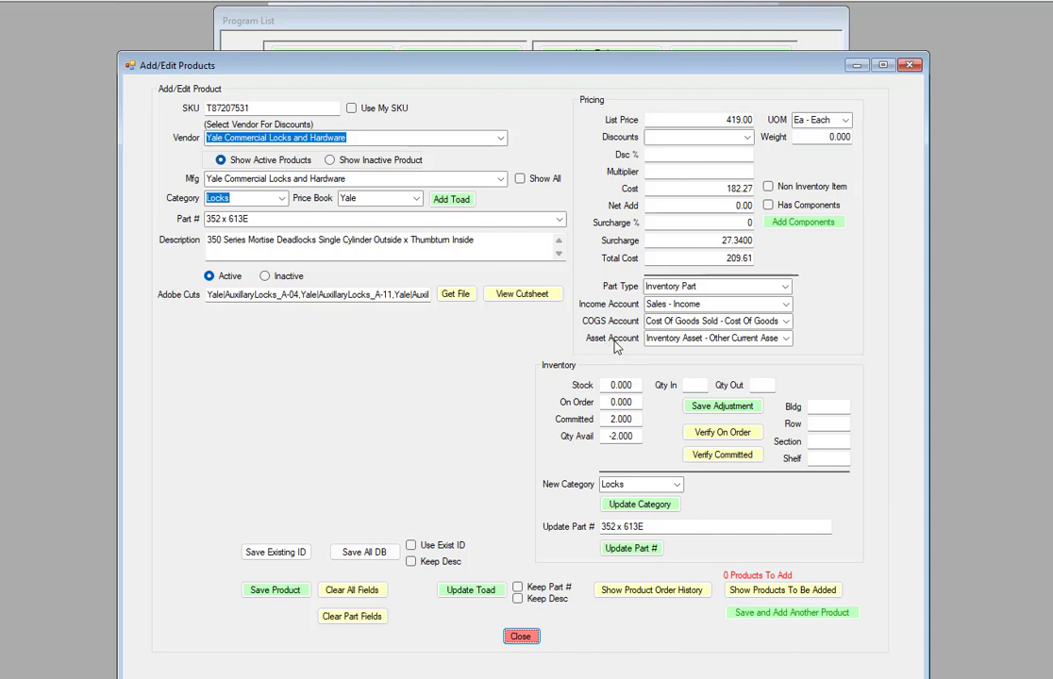
click(785, 287)
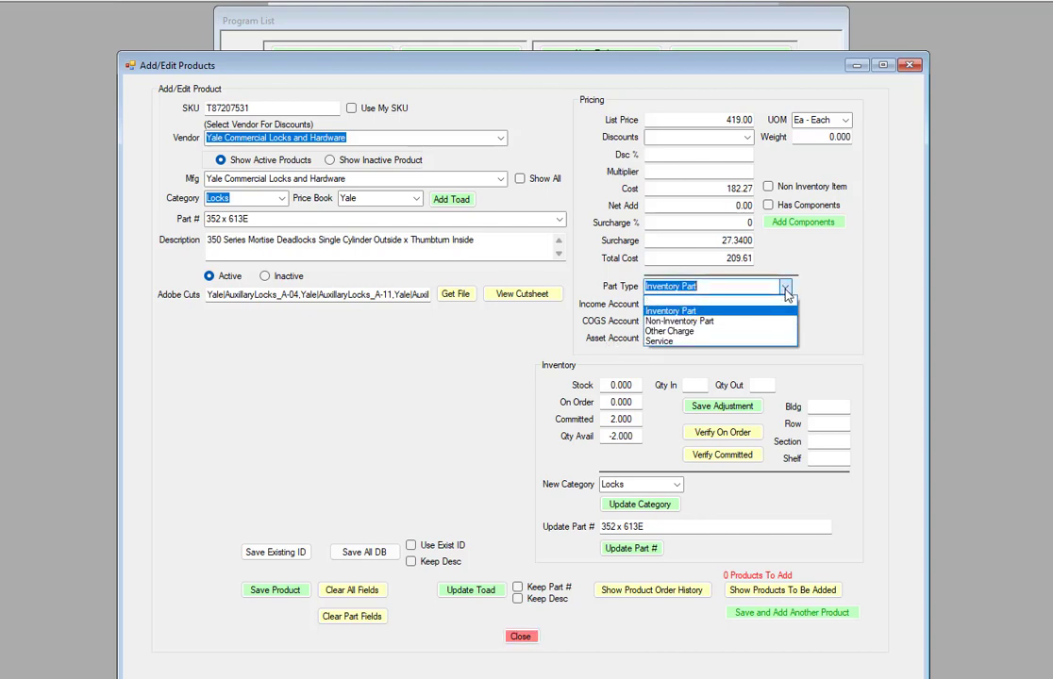
click(556, 327)
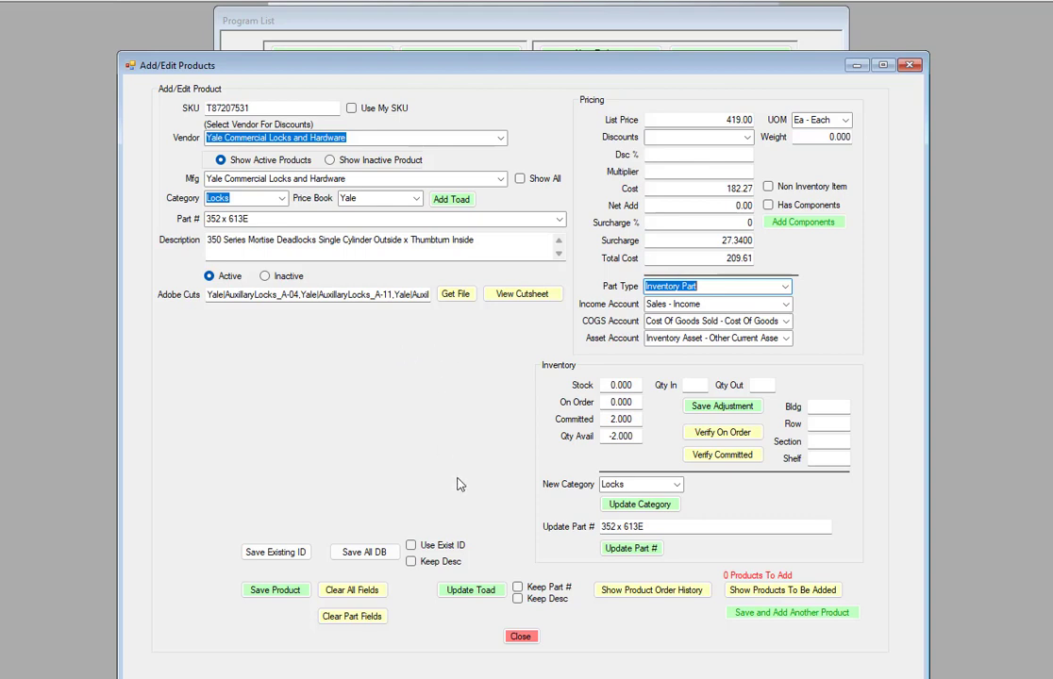
Switch to QuickBooks, open the Items & Services list and start a new item of type Inventory Part.
mouse_move(814, 678)
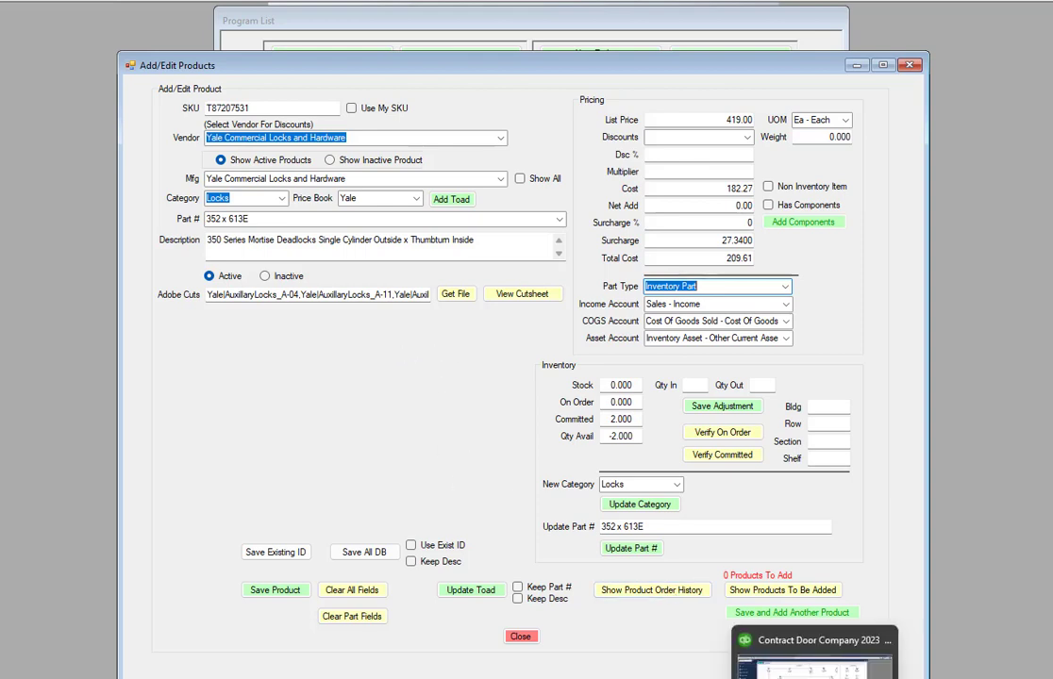
click(814, 665)
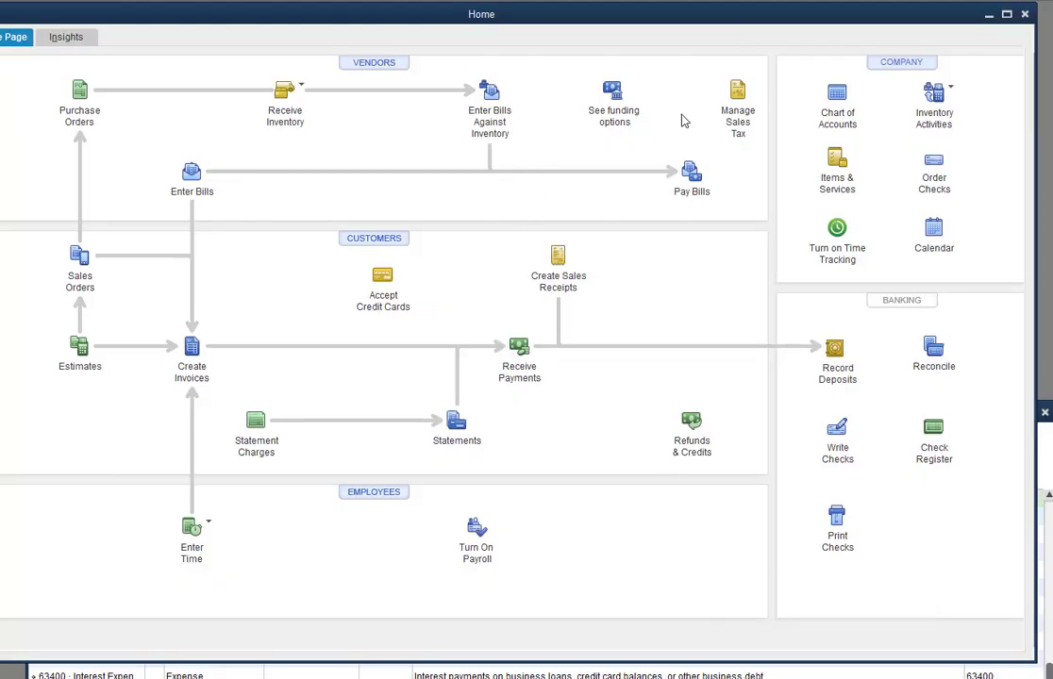
click(836, 184)
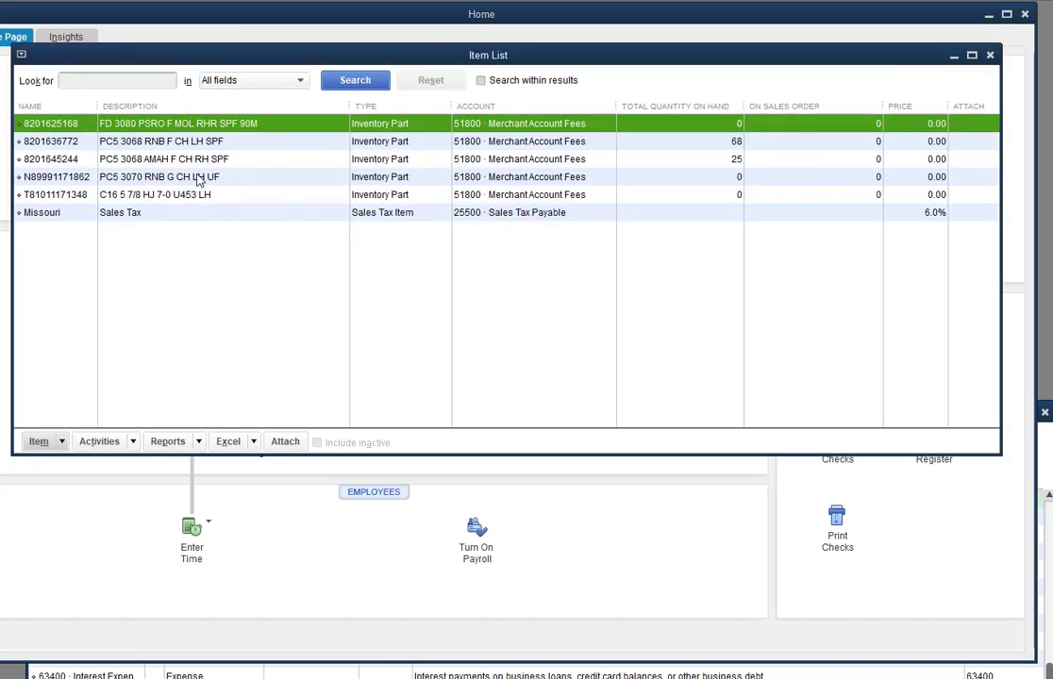
click(63, 442)
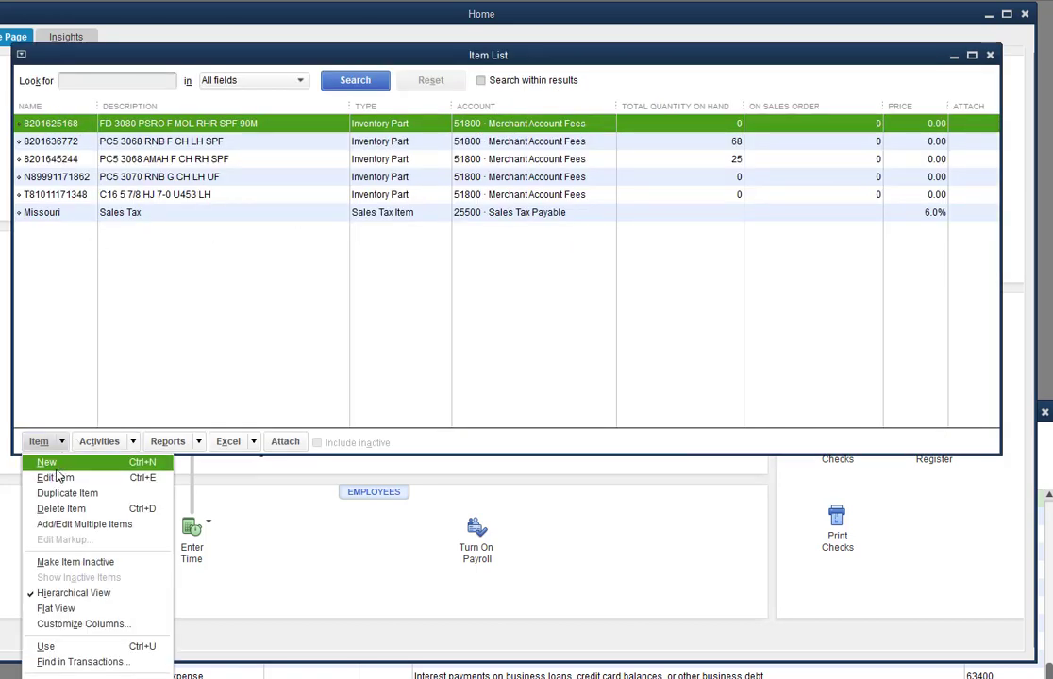
click(52, 464)
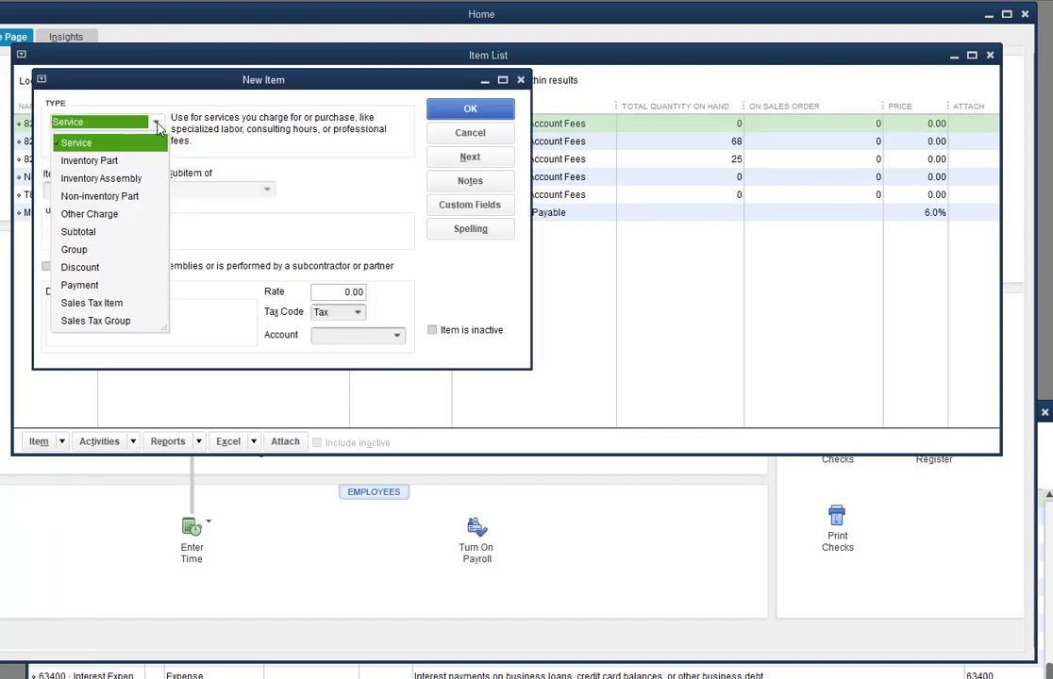
click(87, 162)
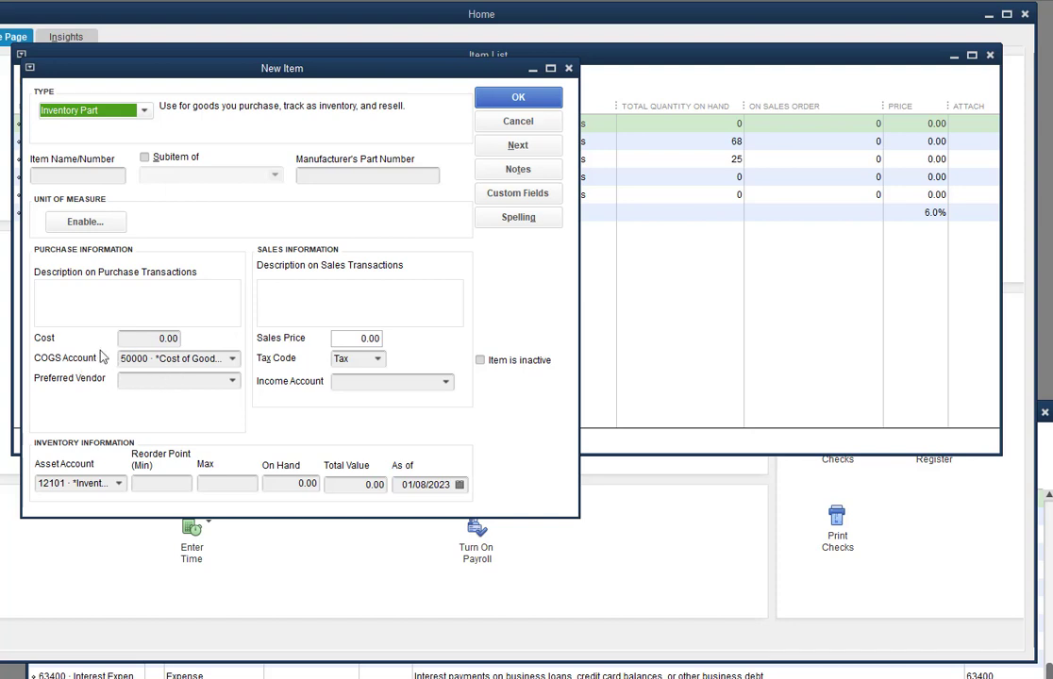
Examine the inventory part's COGS, income and asset account fields and compare them with the product's account fields in Portal Pro.
click(234, 362)
click(234, 362)
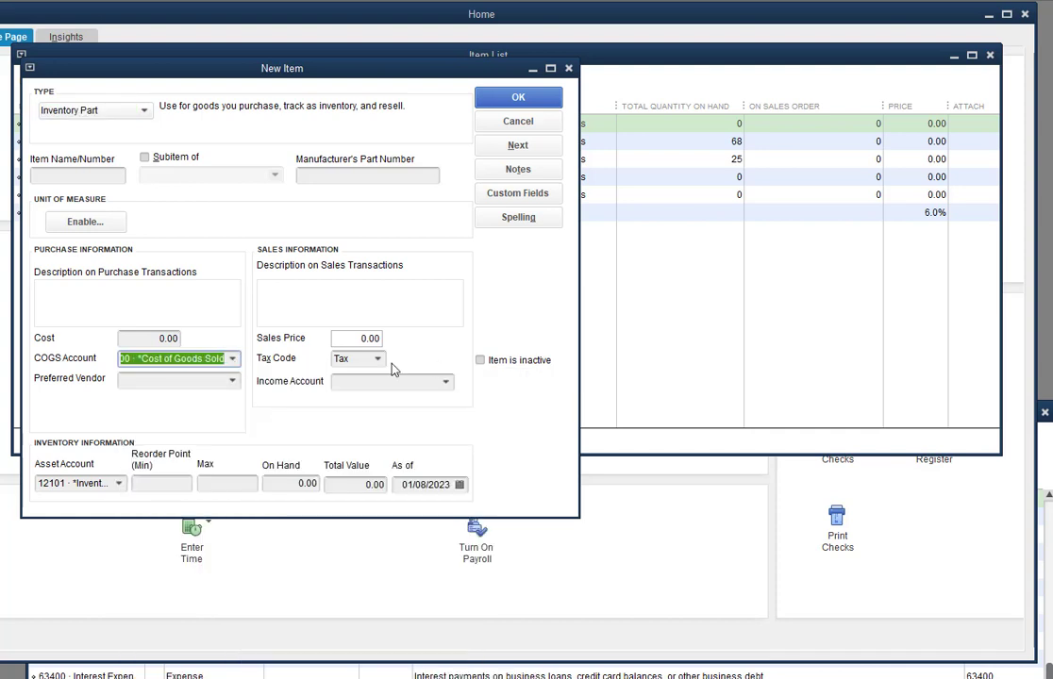
click(446, 385)
click(446, 385)
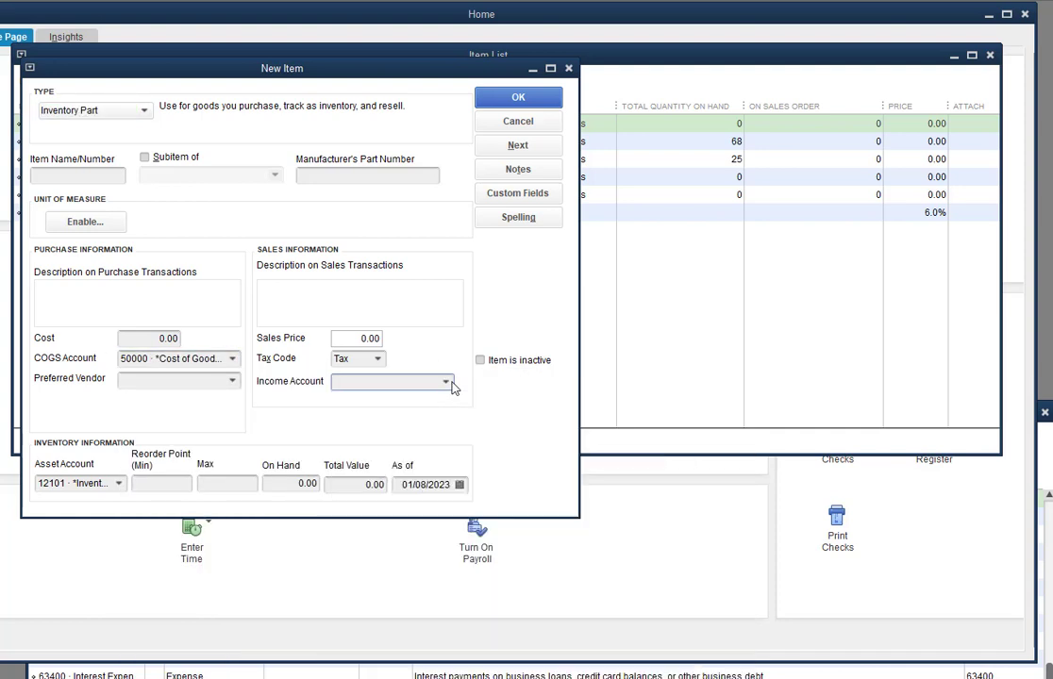
click(119, 484)
click(119, 484)
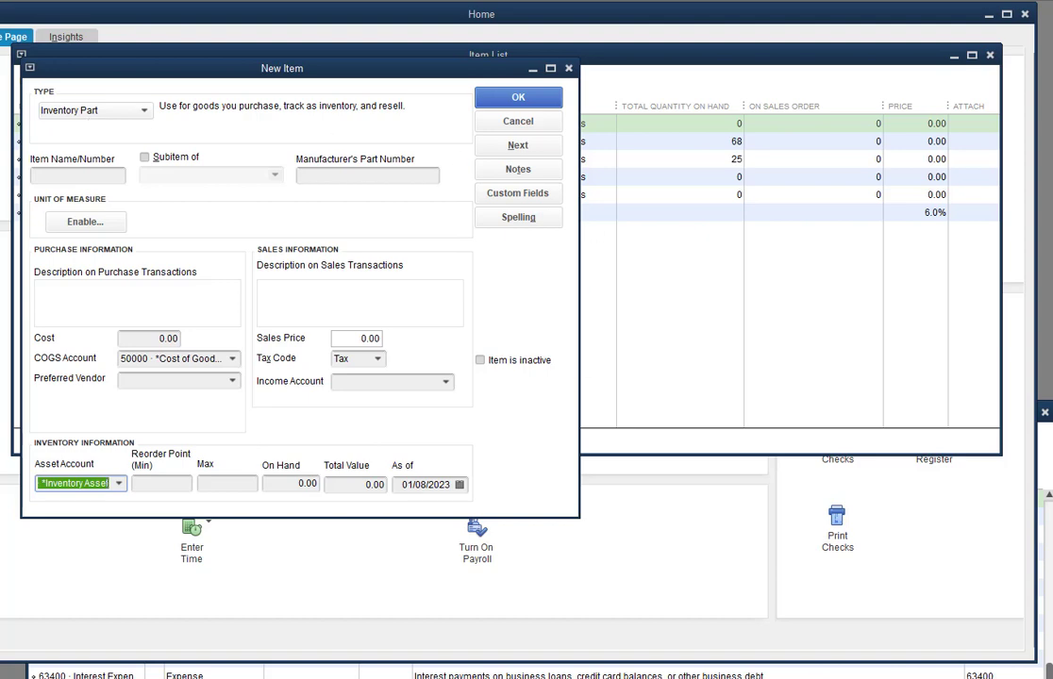
click(848, 678)
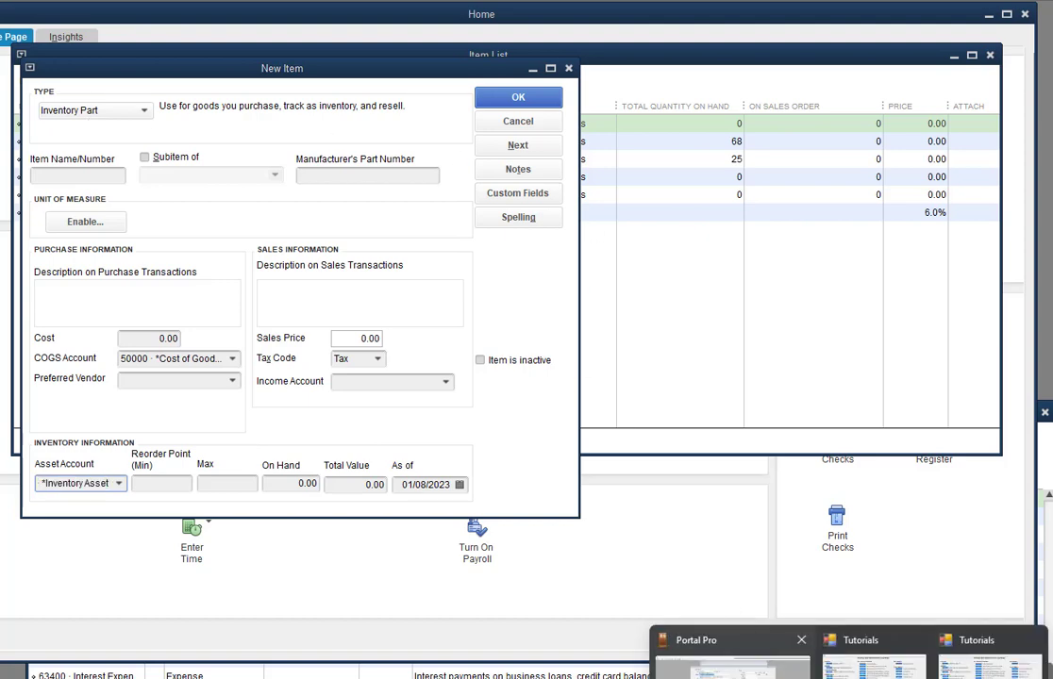
click(726, 660)
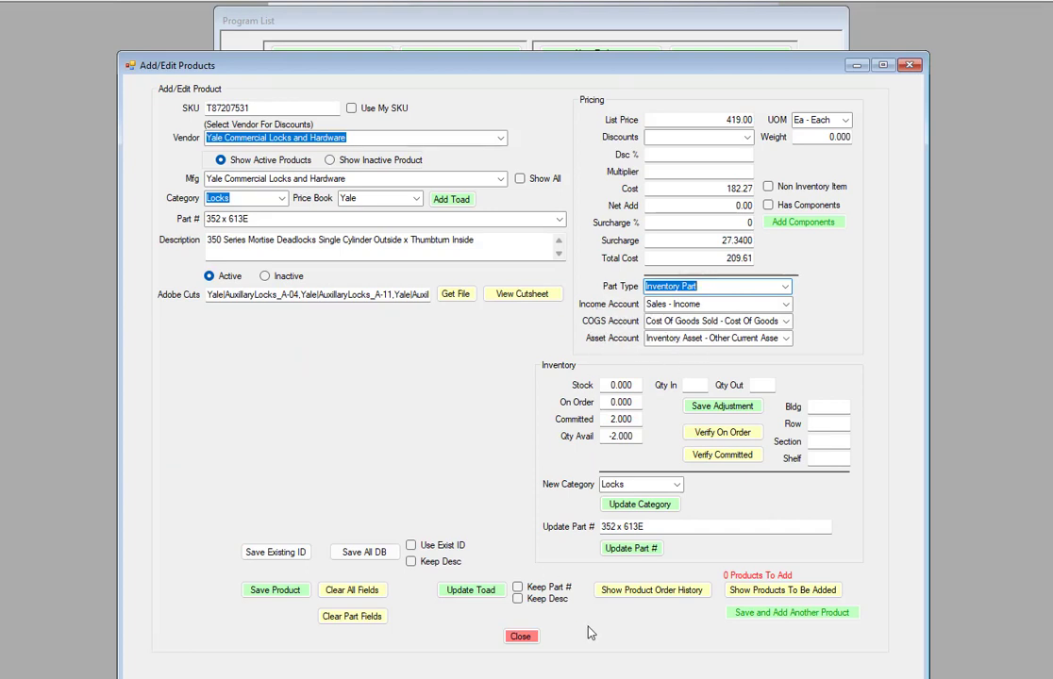
Return to QuickBooks, set the new item's type to Non-inventory Part and review its account choices without selecting one.
click(731, 656)
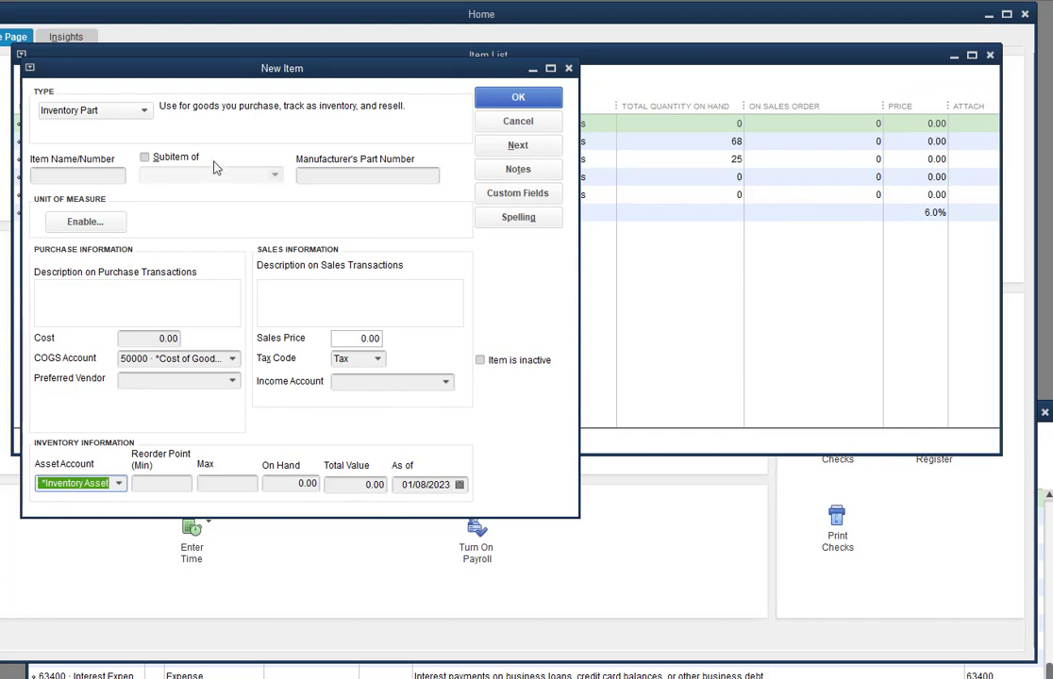
click(130, 106)
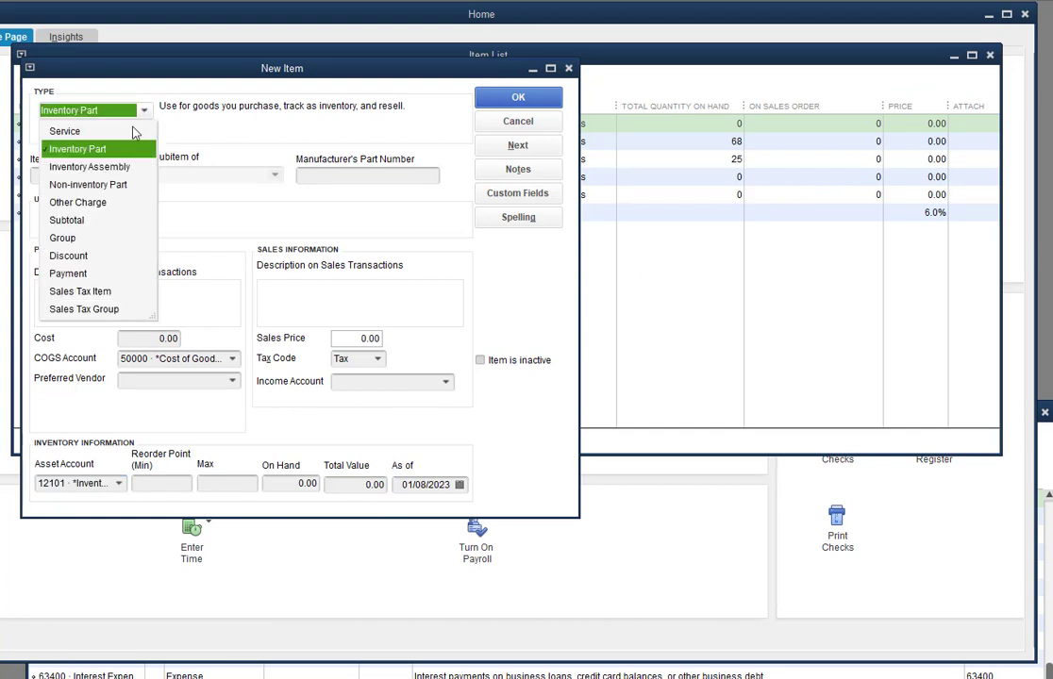
click(83, 183)
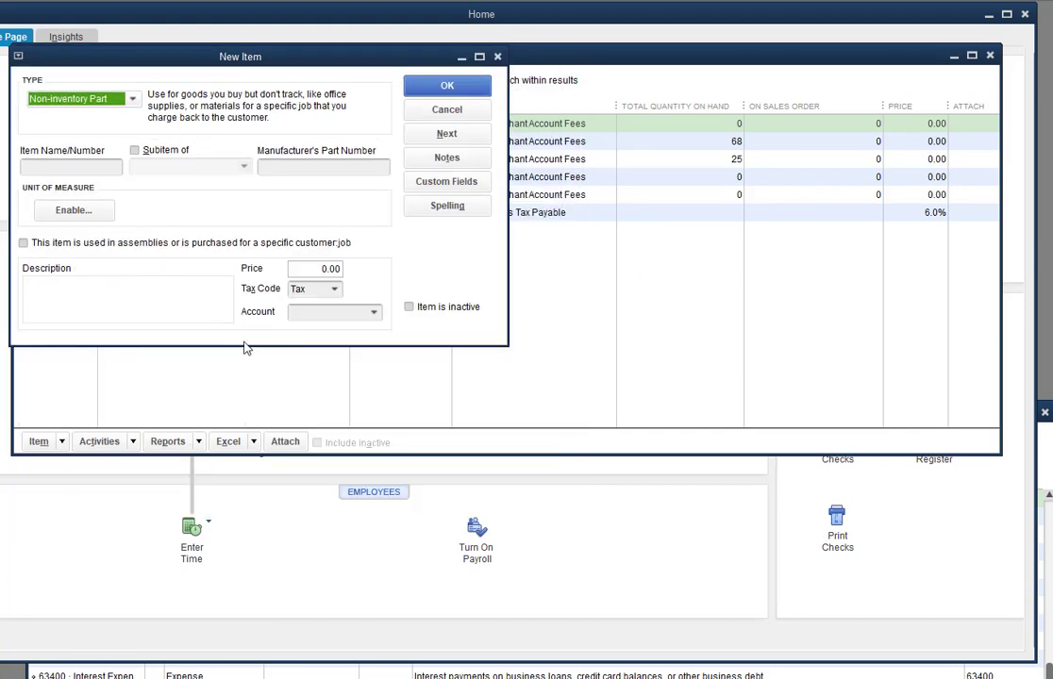
click(374, 313)
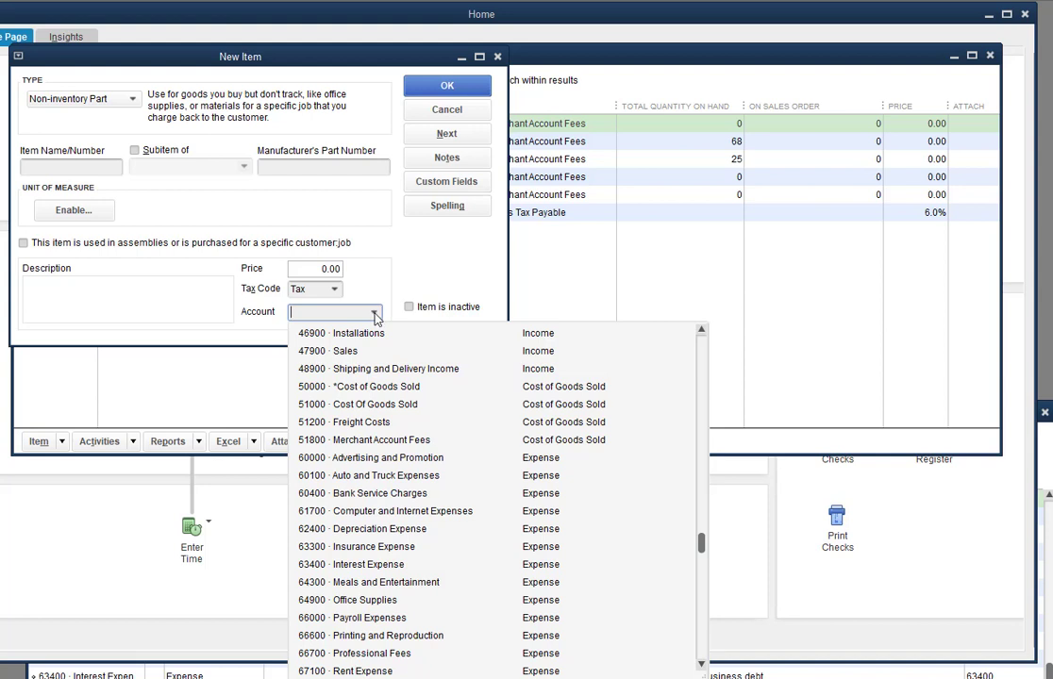
click(374, 315)
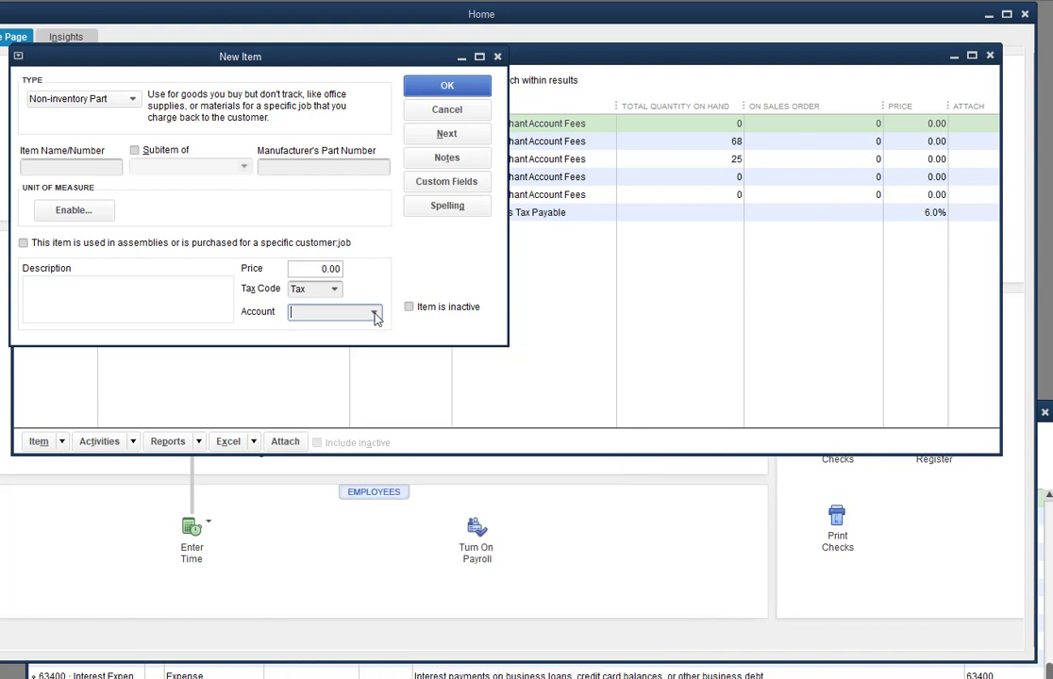
Set the new item's type to Service, review its account choices, and compare with the product form in Portal Pro.
click(133, 100)
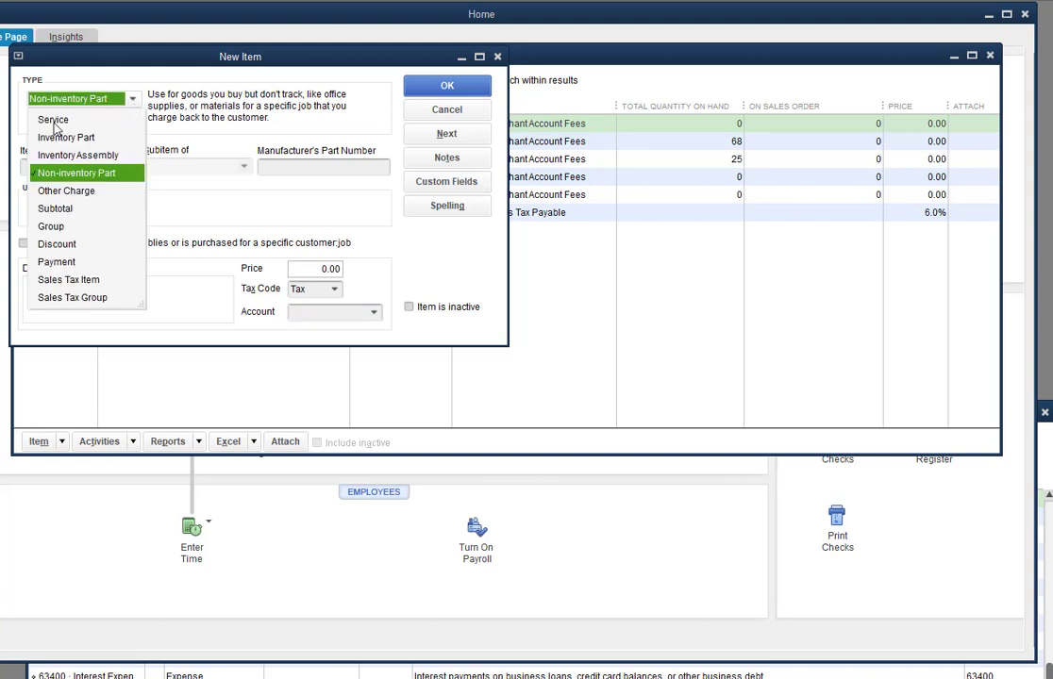
click(53, 121)
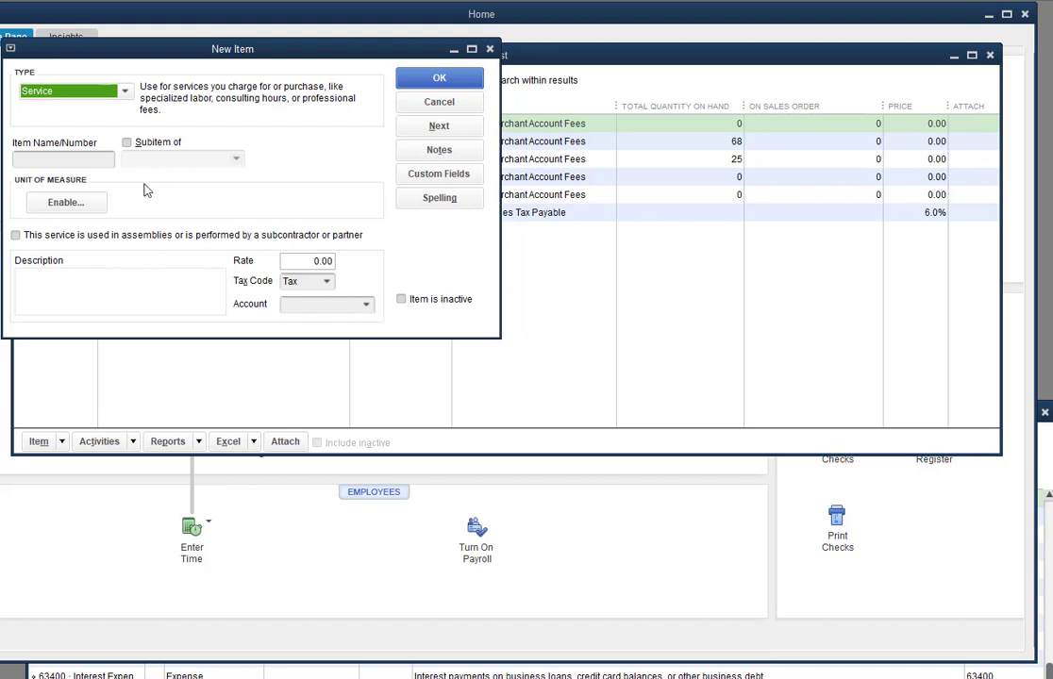
click(367, 306)
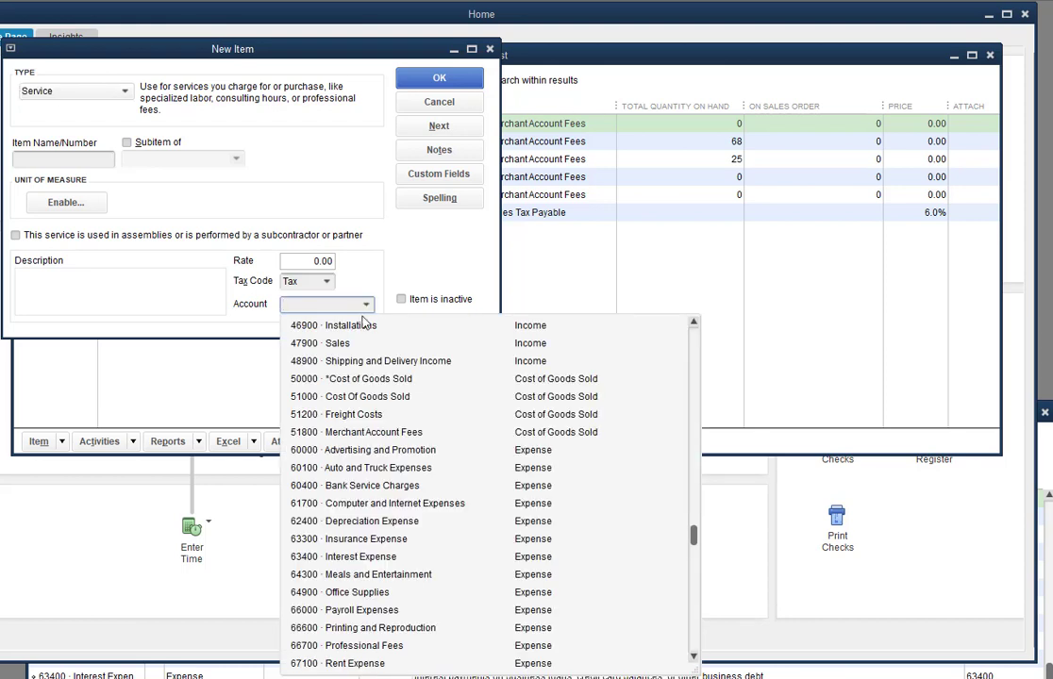
click(460, 256)
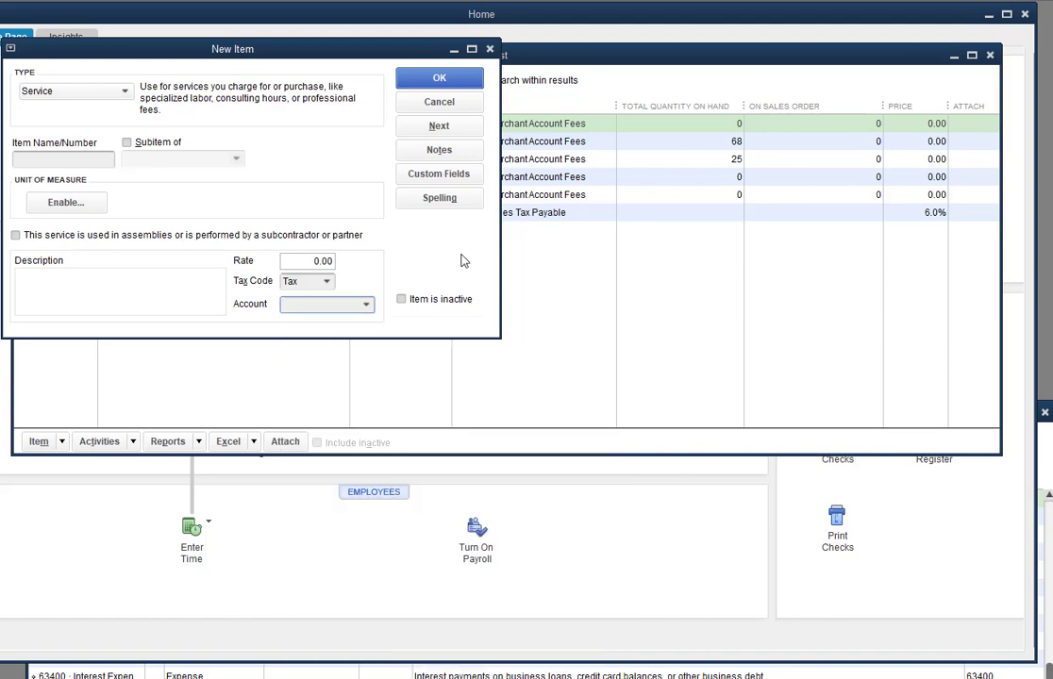
mouse_move(820, 678)
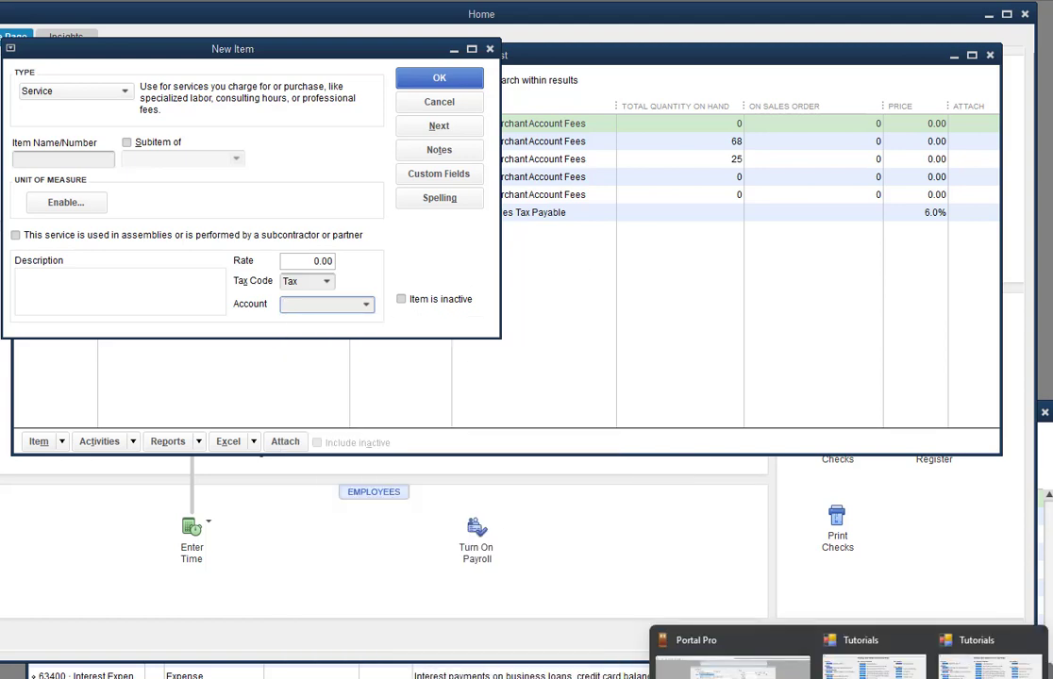
click(731, 667)
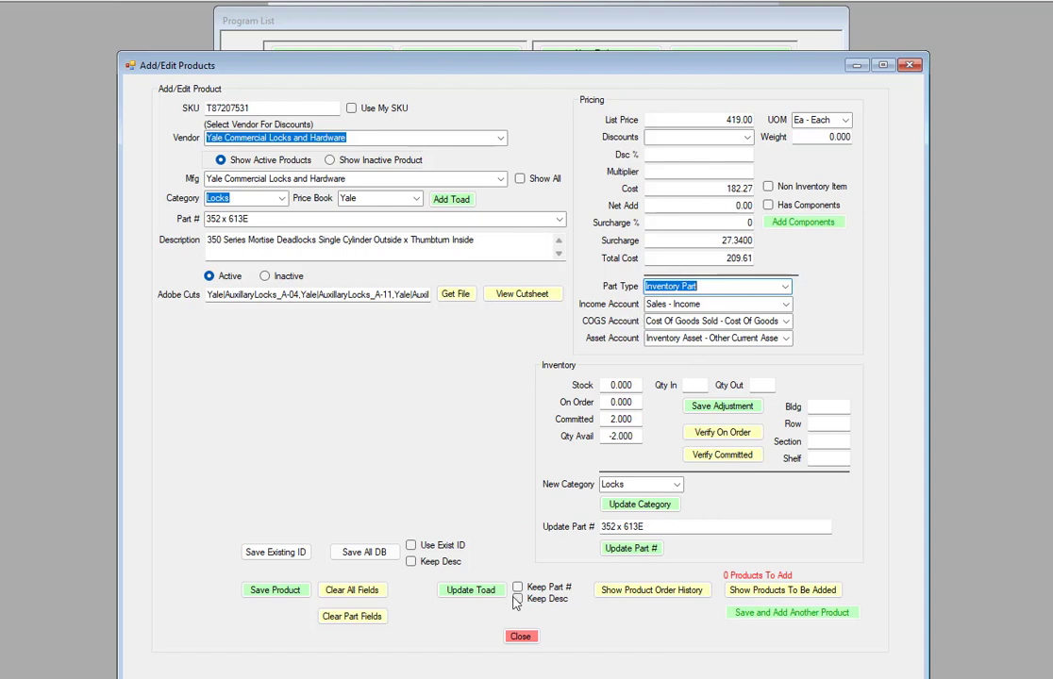
Switch back to QuickBooks, set the new item's type to Other Charge and review its account choices without selecting one.
mouse_move(846, 678)
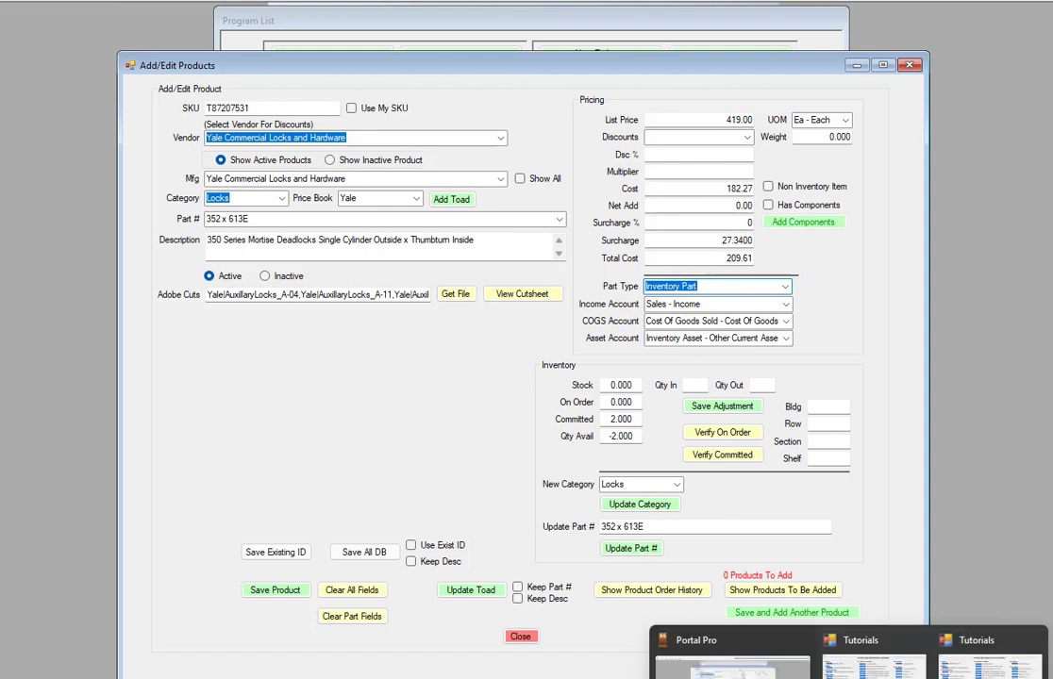
click(811, 677)
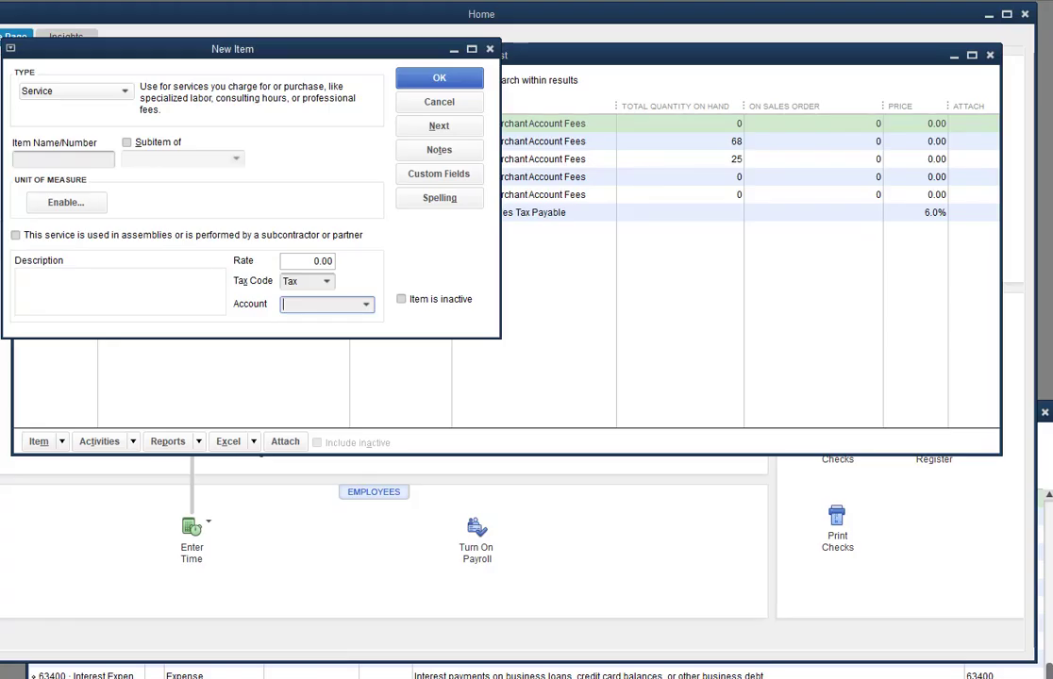
click(125, 94)
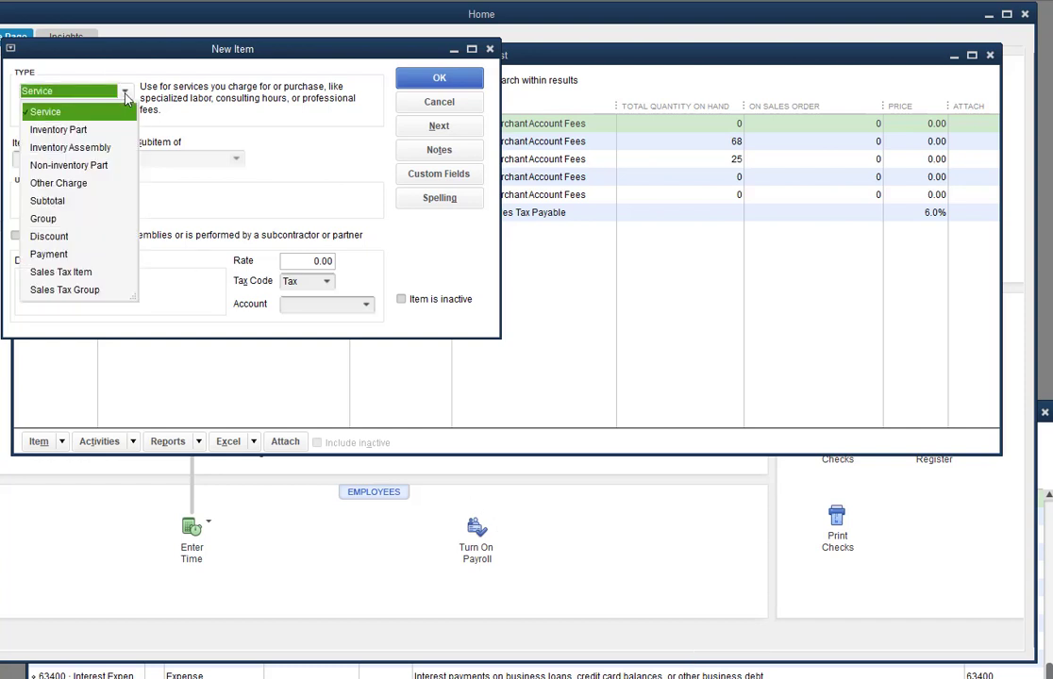
click(61, 185)
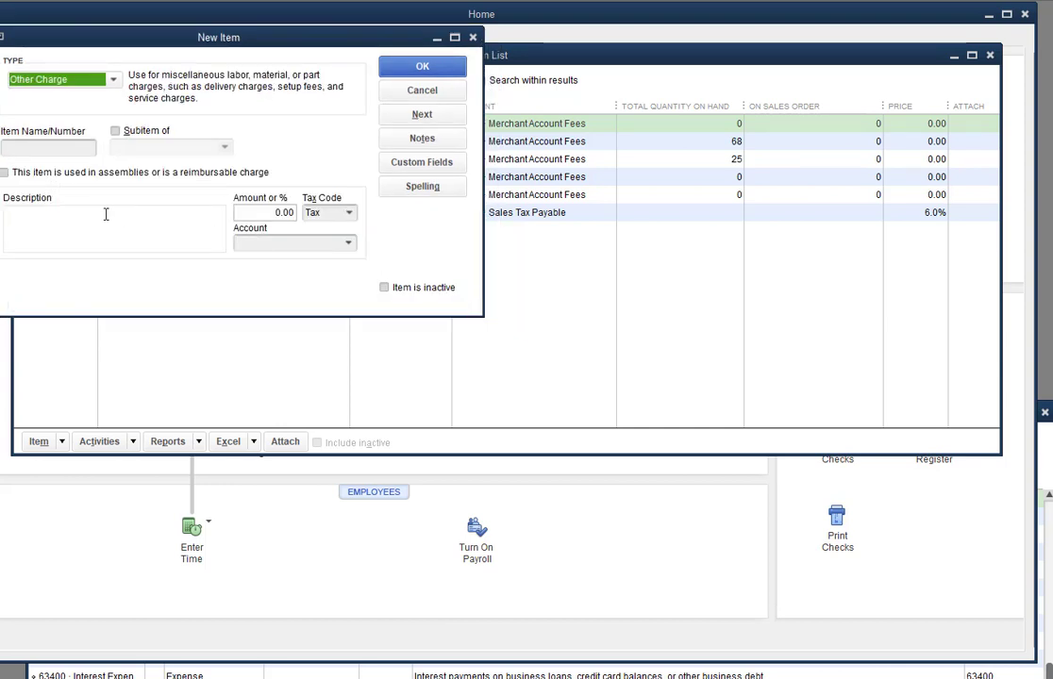
click(349, 245)
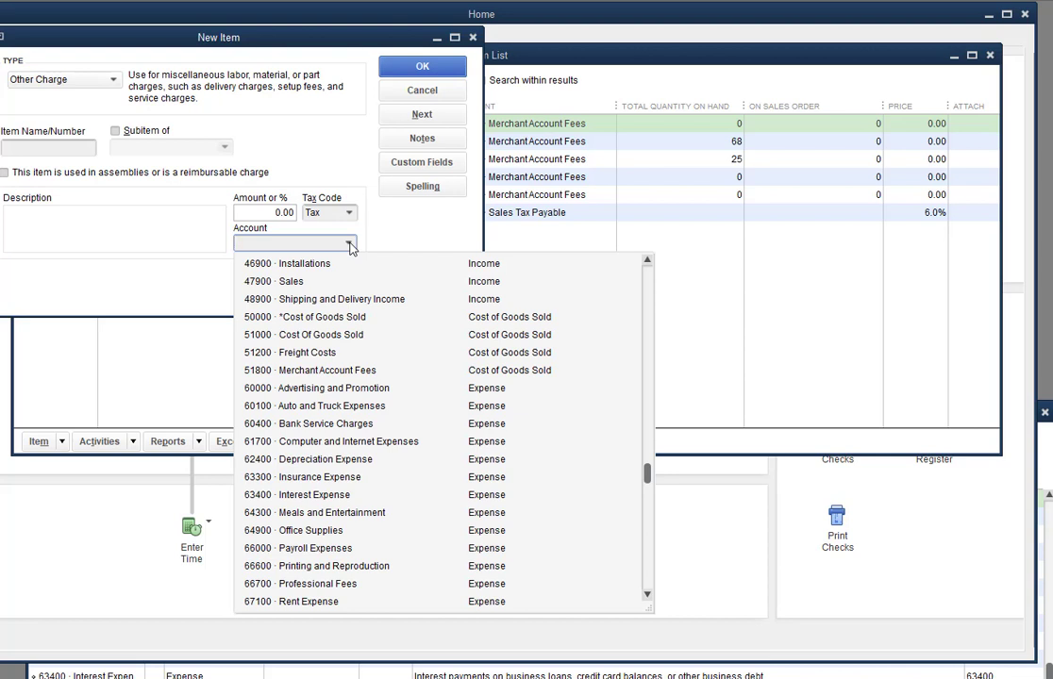
click(296, 155)
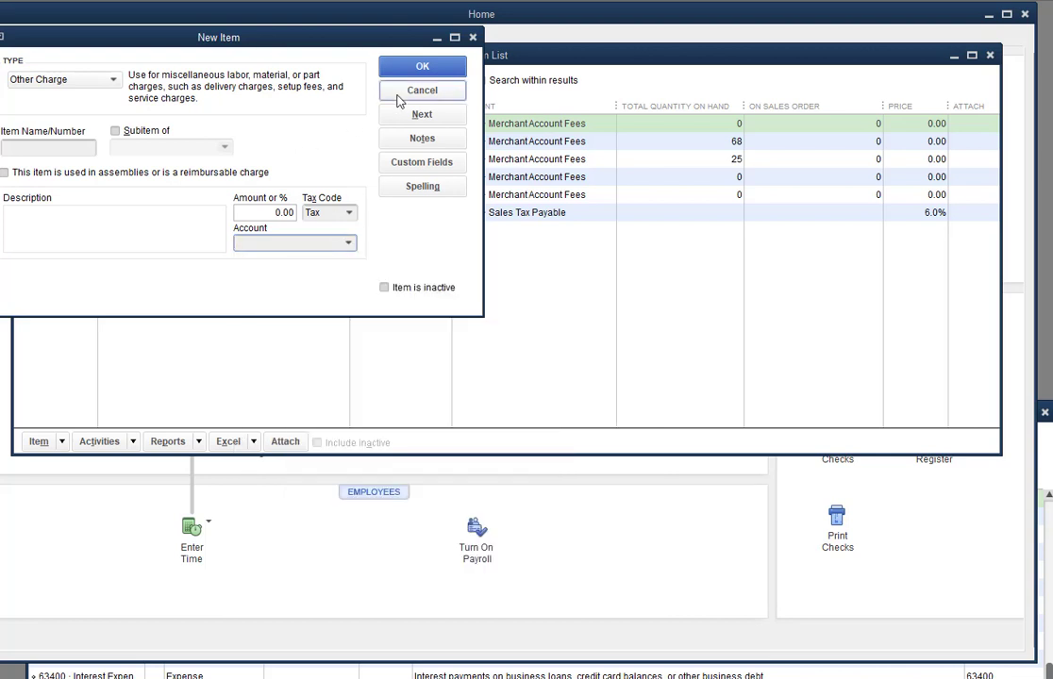
Review the available item types while keeping Other Charge, and bring the Item List back to the front.
click(102, 78)
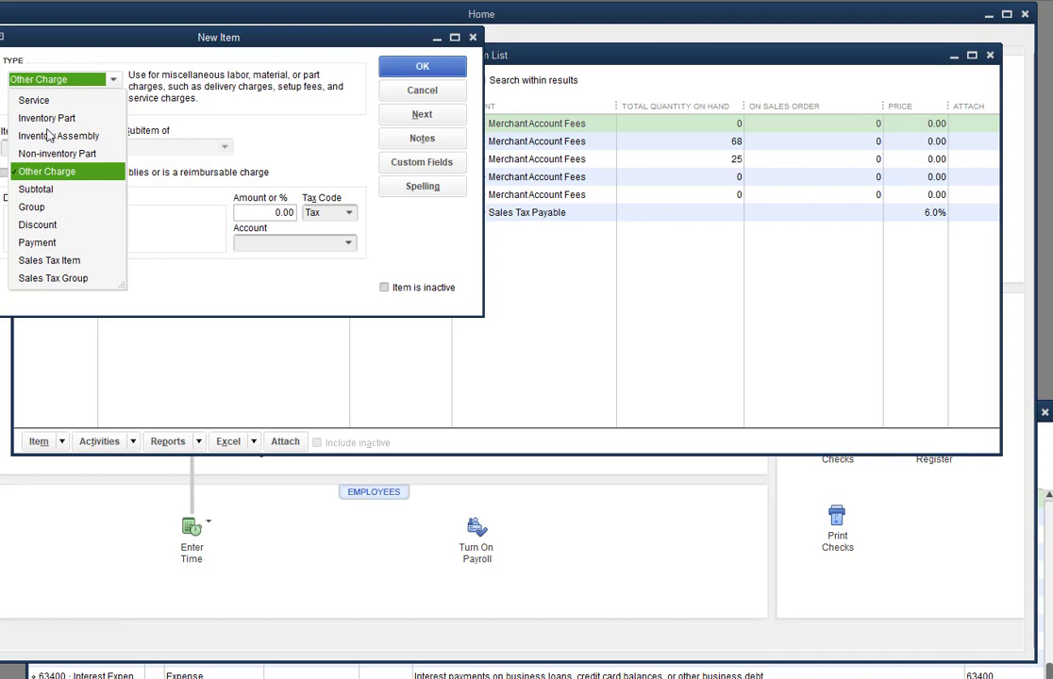
click(117, 85)
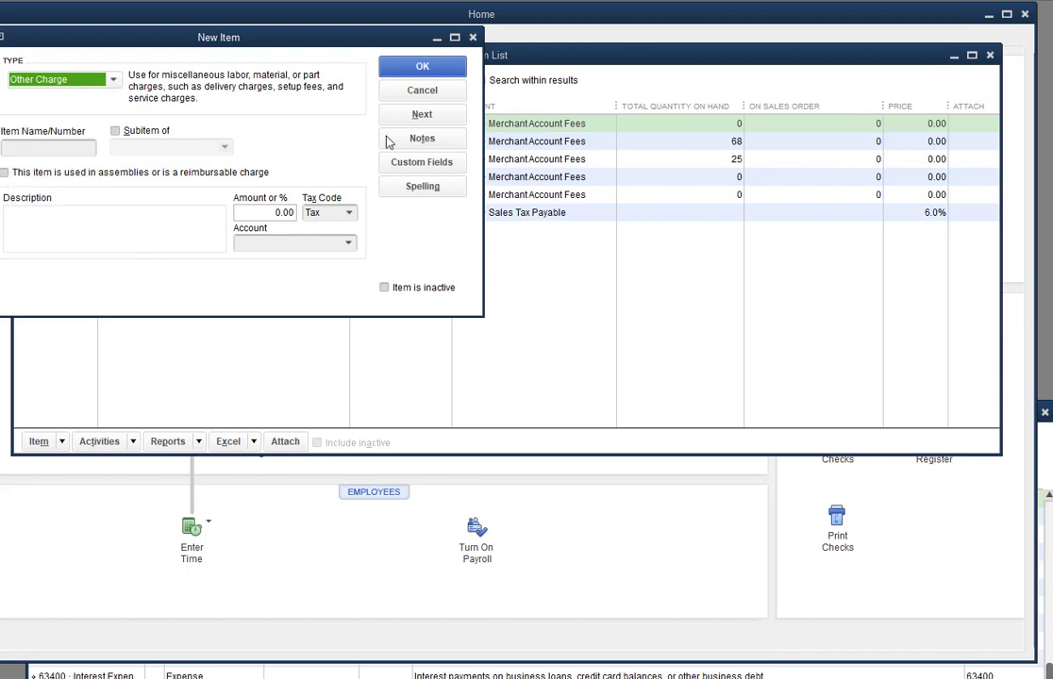
click(623, 322)
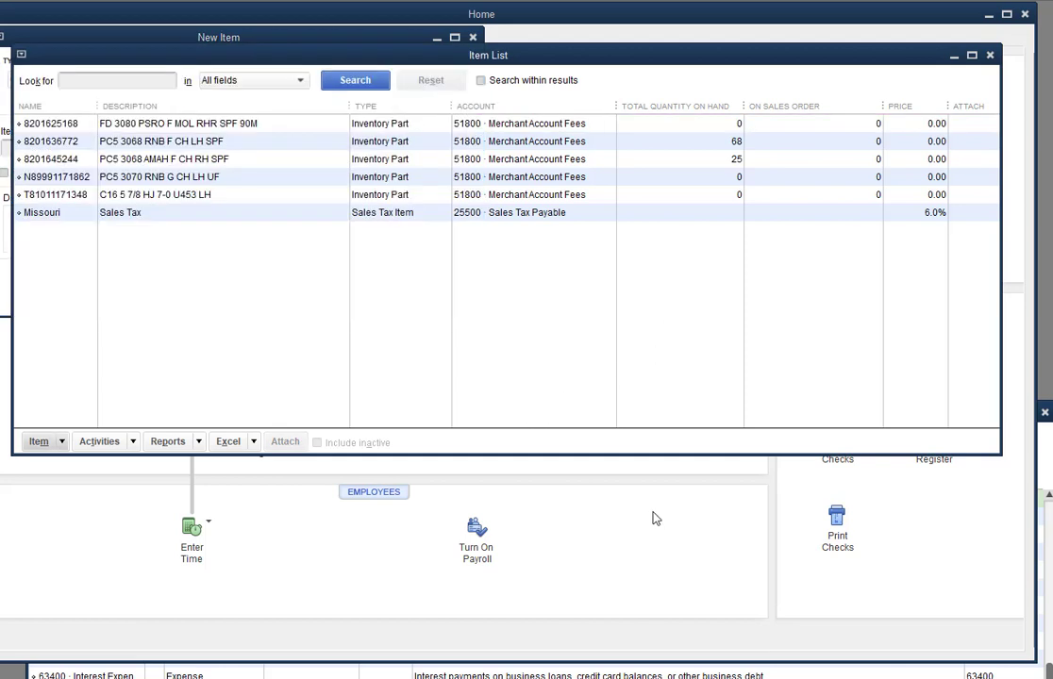
Switch to Portal Pro and review the product category list in Manage QB Accounts against the open product form.
mouse_move(847, 677)
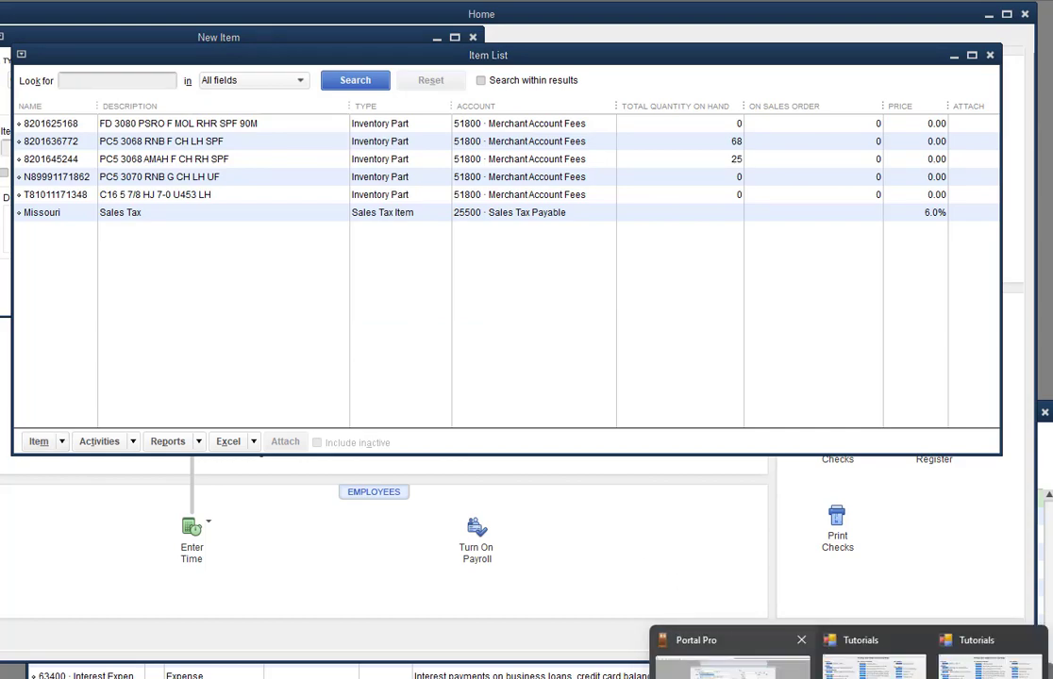
click(734, 668)
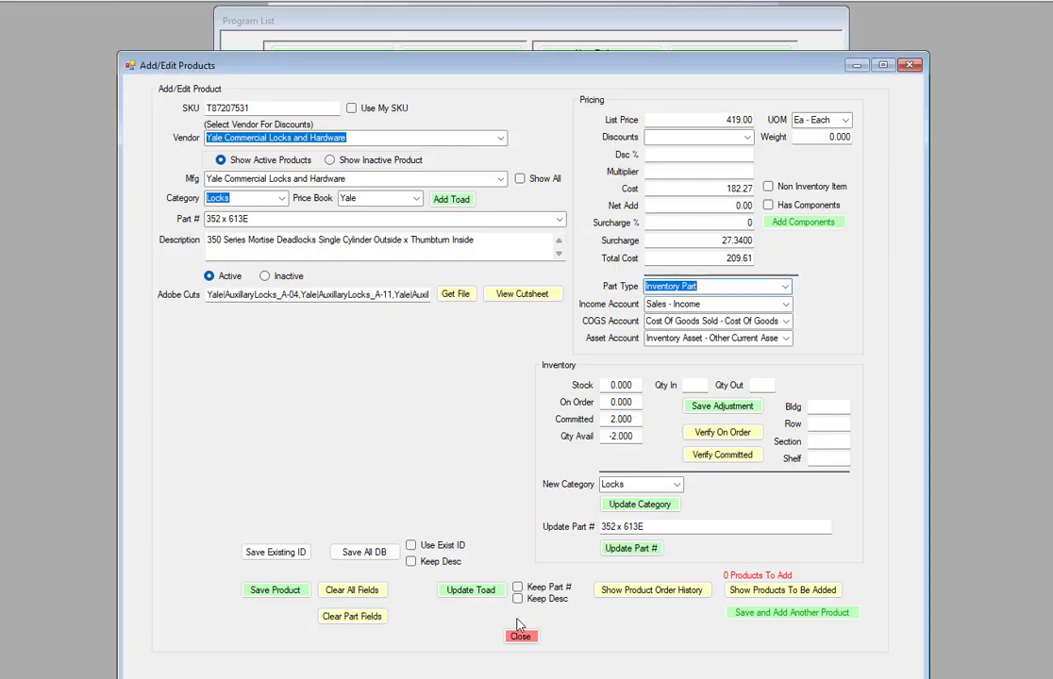
click(855, 65)
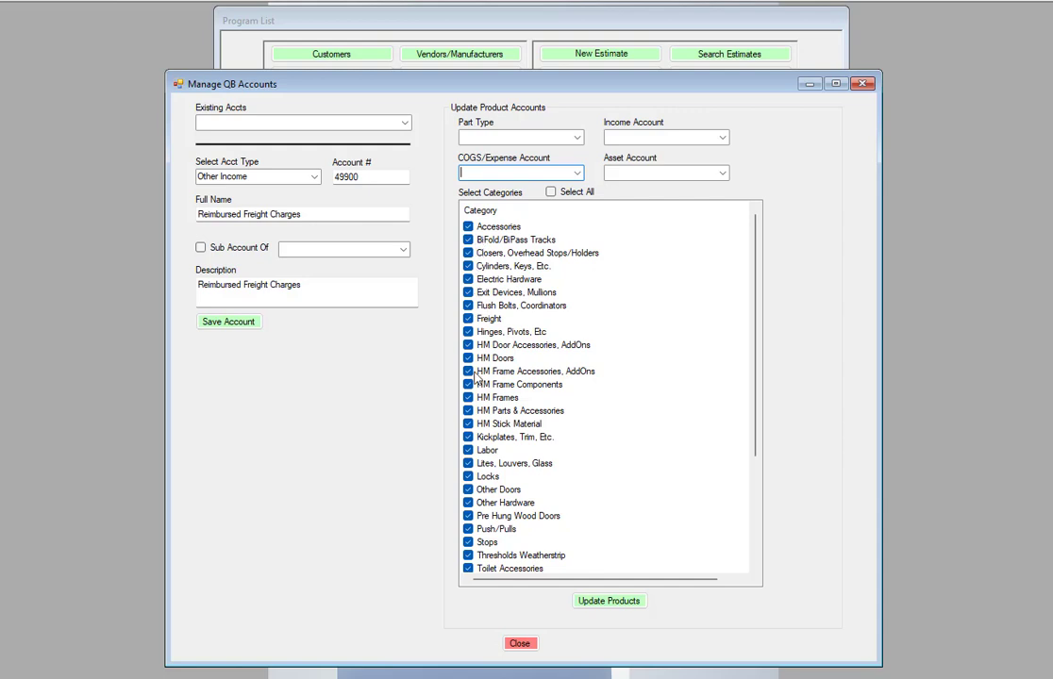
scroll(490, 415, down, 4)
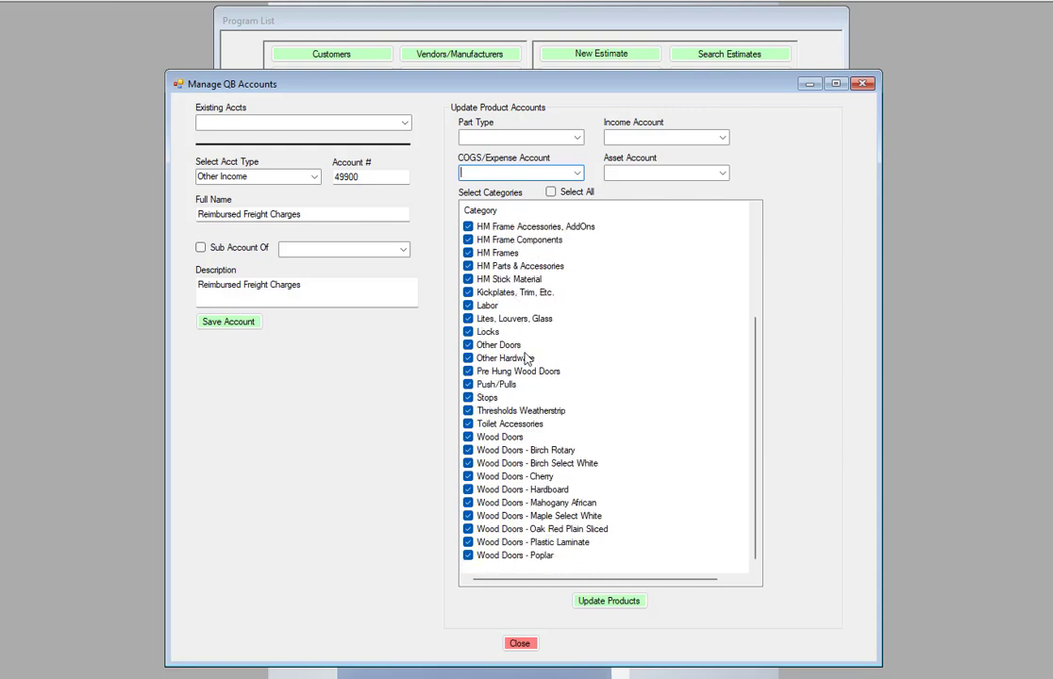
scroll(527, 359, up, 4)
scroll(539, 321, down, 4)
scroll(594, 389, up, 4)
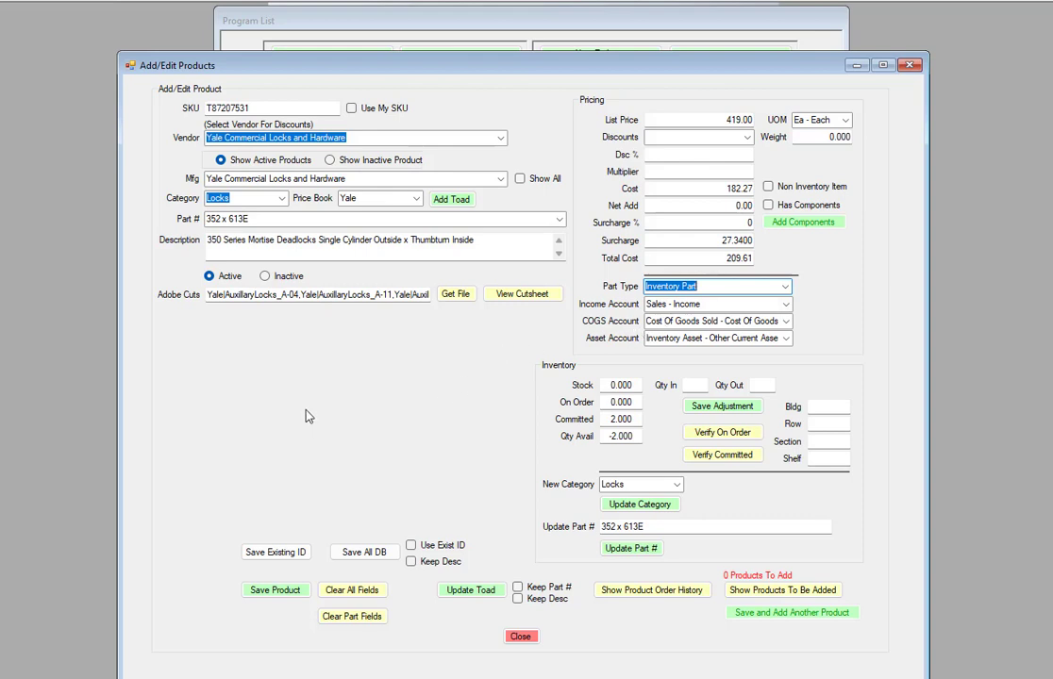
click(858, 65)
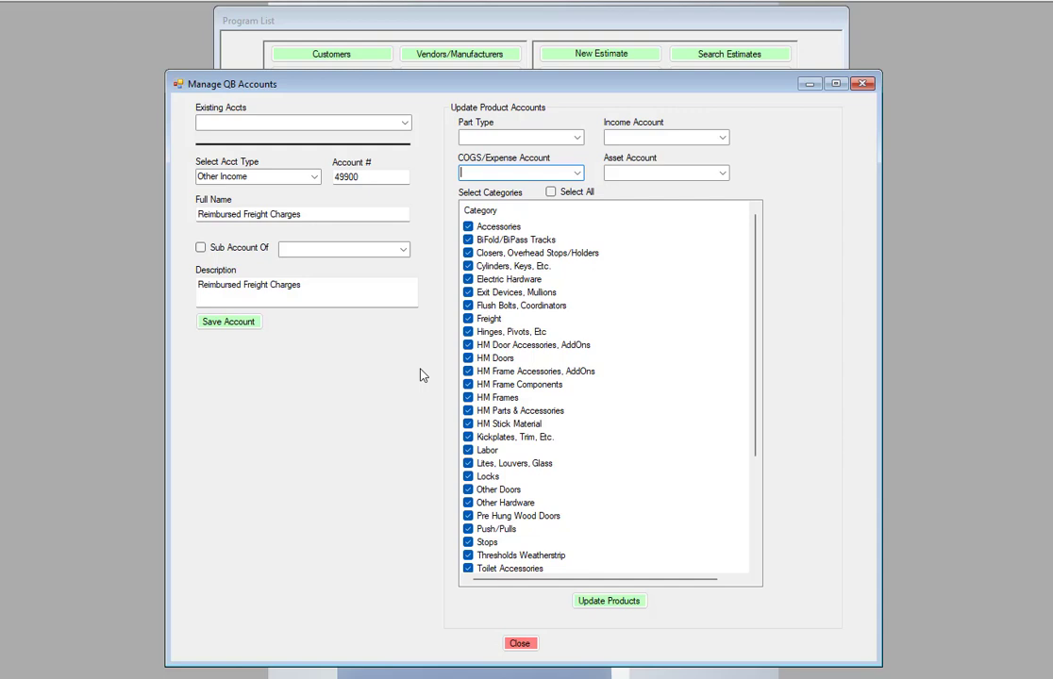
mouse_move(814, 678)
Clear all product categories with the Select All option in Manage QB Accounts, and reselect every category.
click(551, 192)
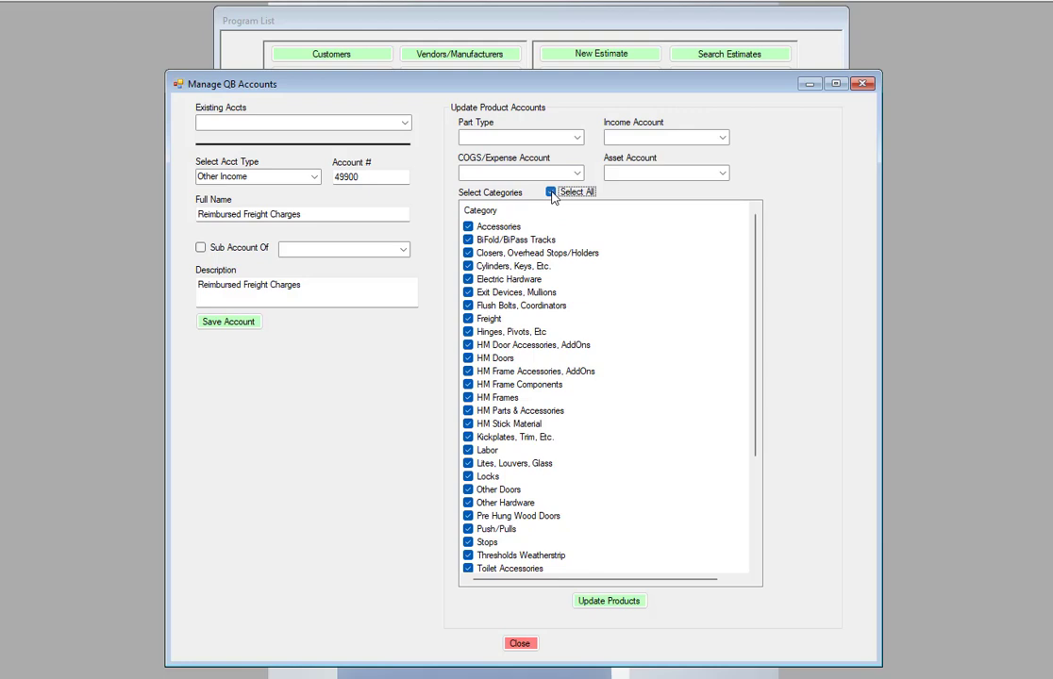
click(551, 192)
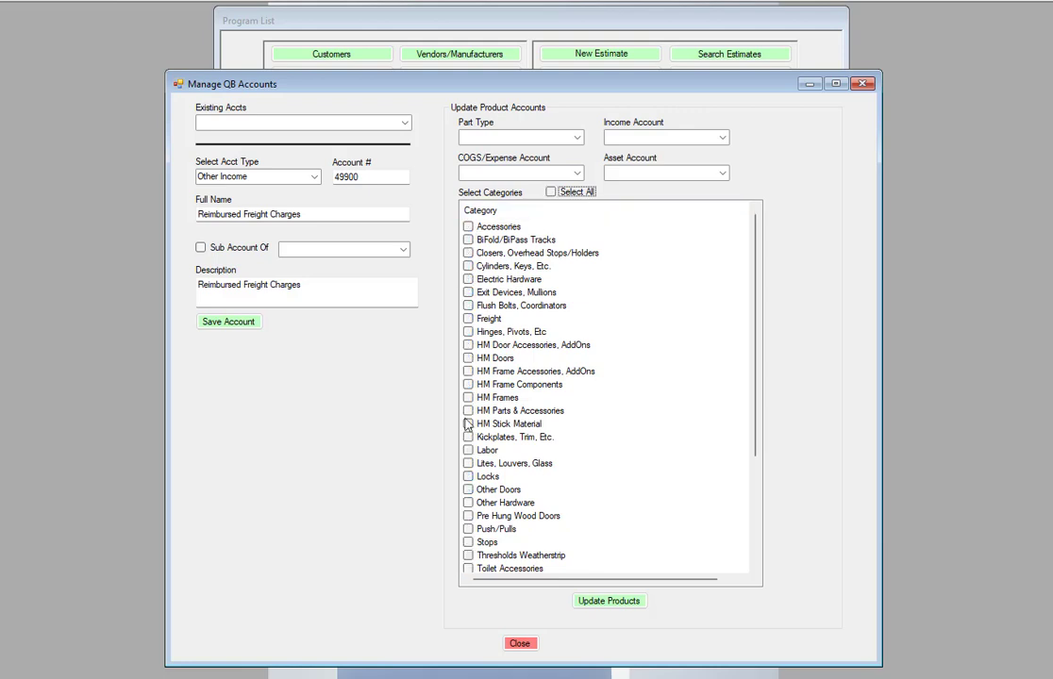
click(551, 193)
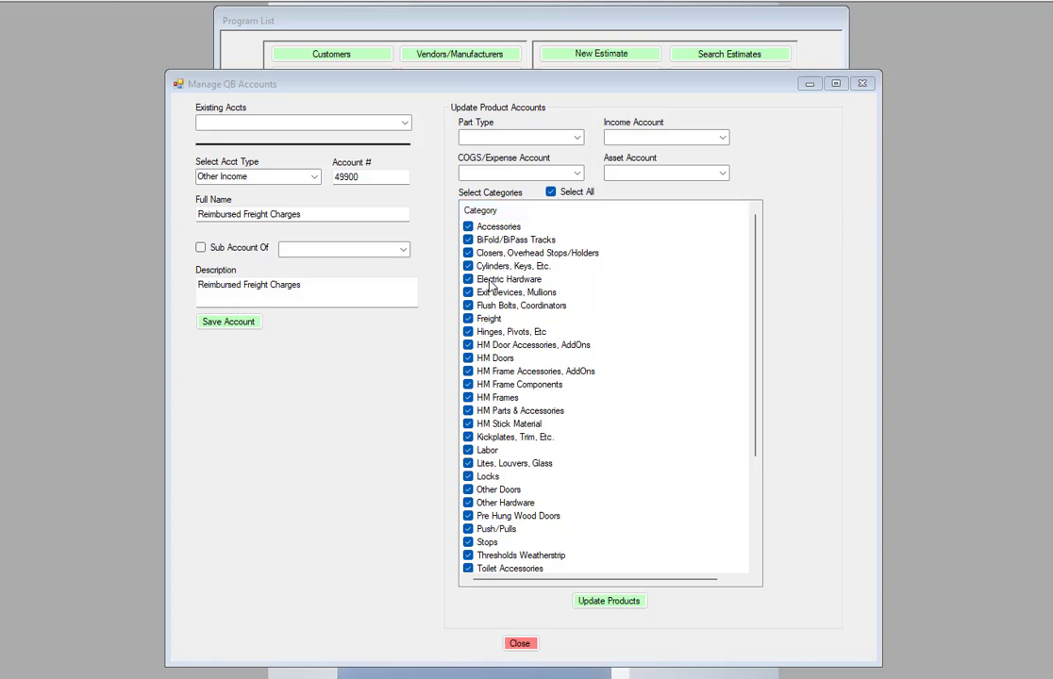
Set the product update's part type to Inventory Part and its income account to 47900 - Income - Sales.
click(576, 138)
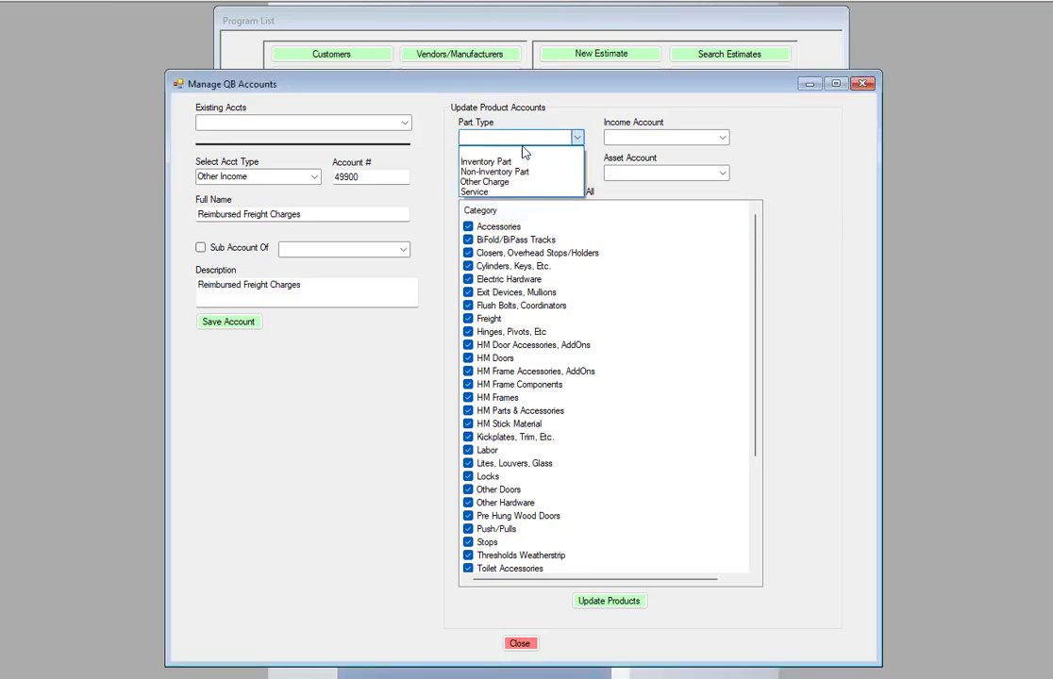
click(488, 162)
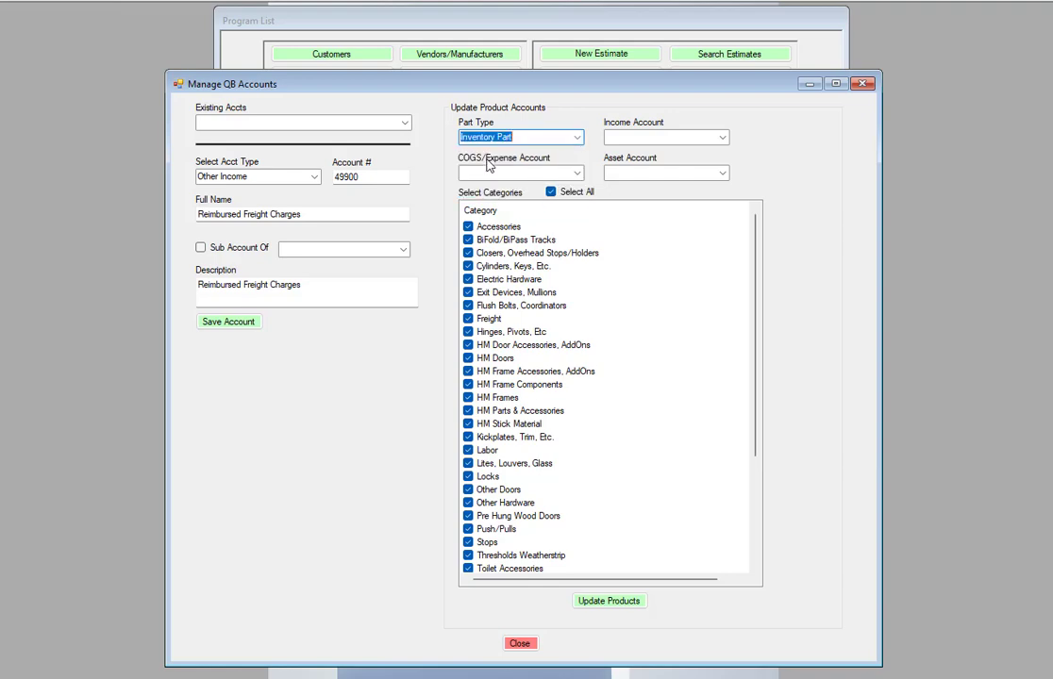
click(721, 139)
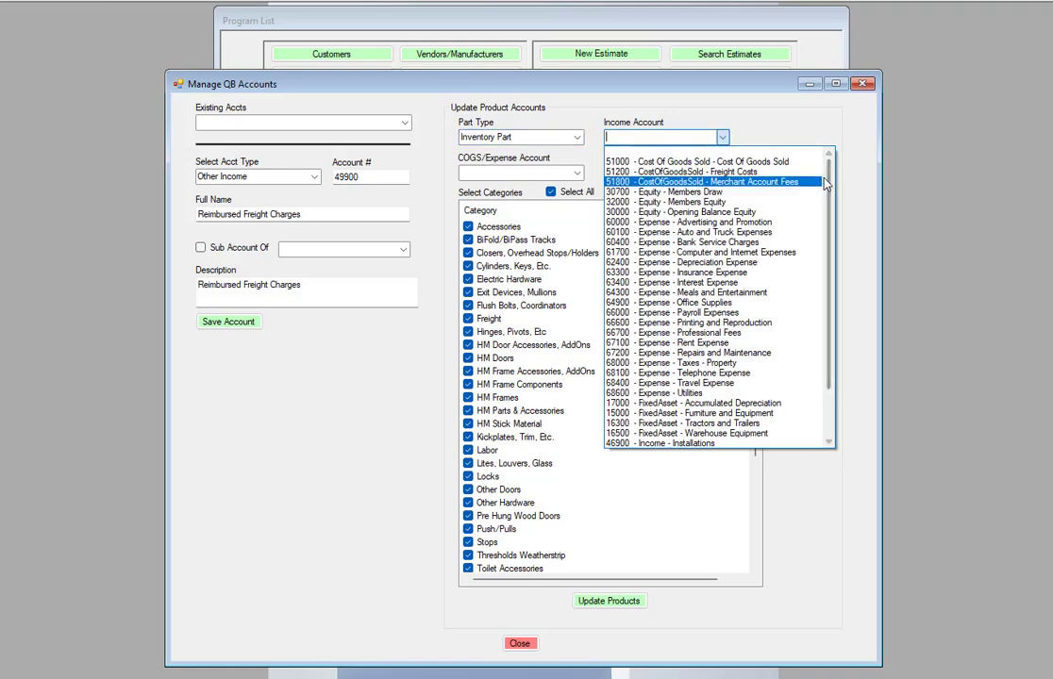
drag(830, 188, 831, 300)
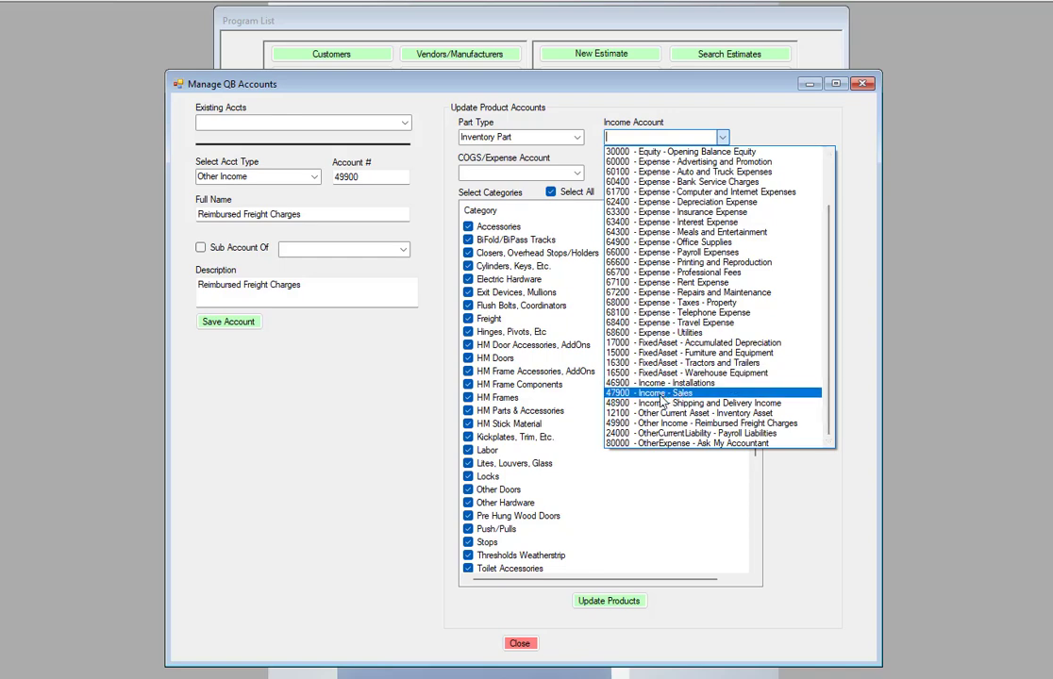
click(663, 394)
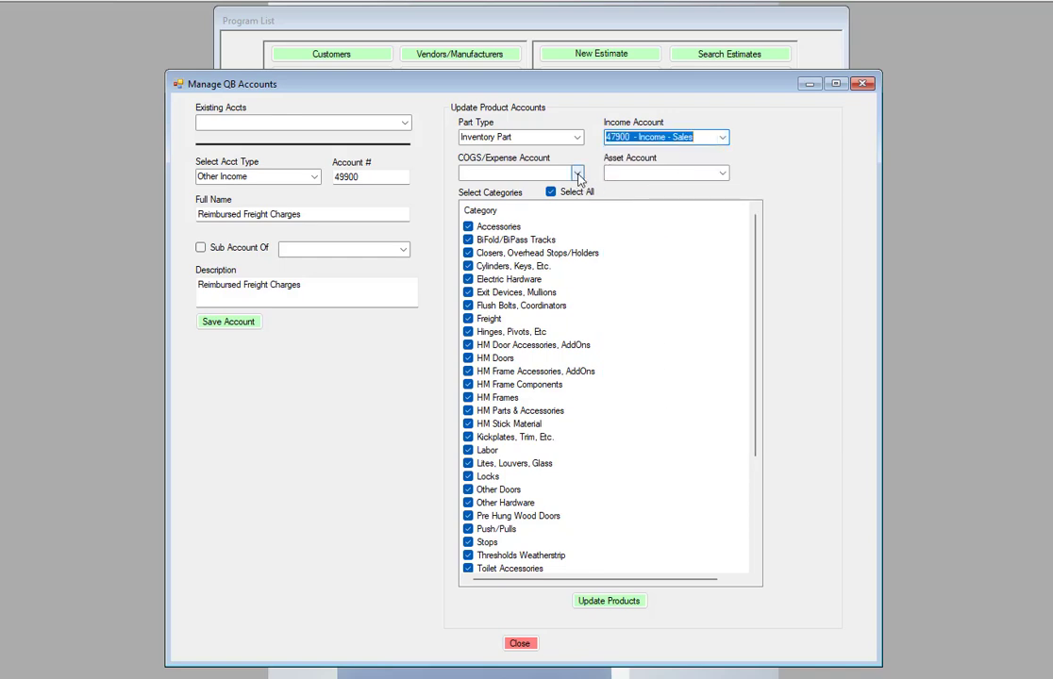
Set the COGS/expense account to 51000 - Cost Of Goods Sold and the asset account to 12100 - Other Current Asset - Inventory Asset.
click(576, 173)
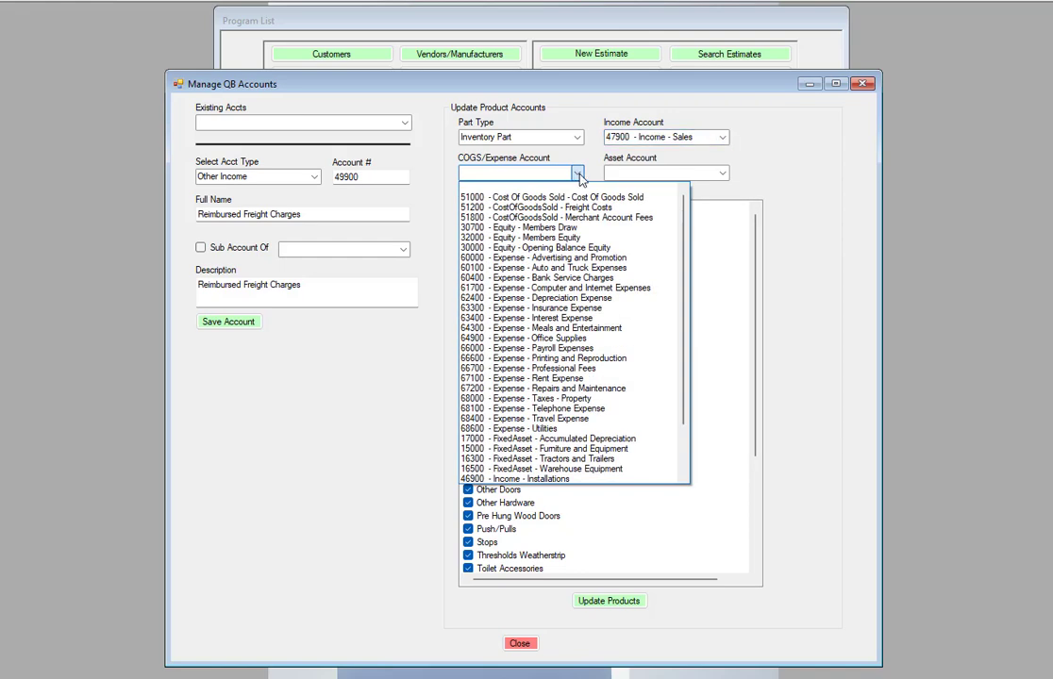
click(558, 199)
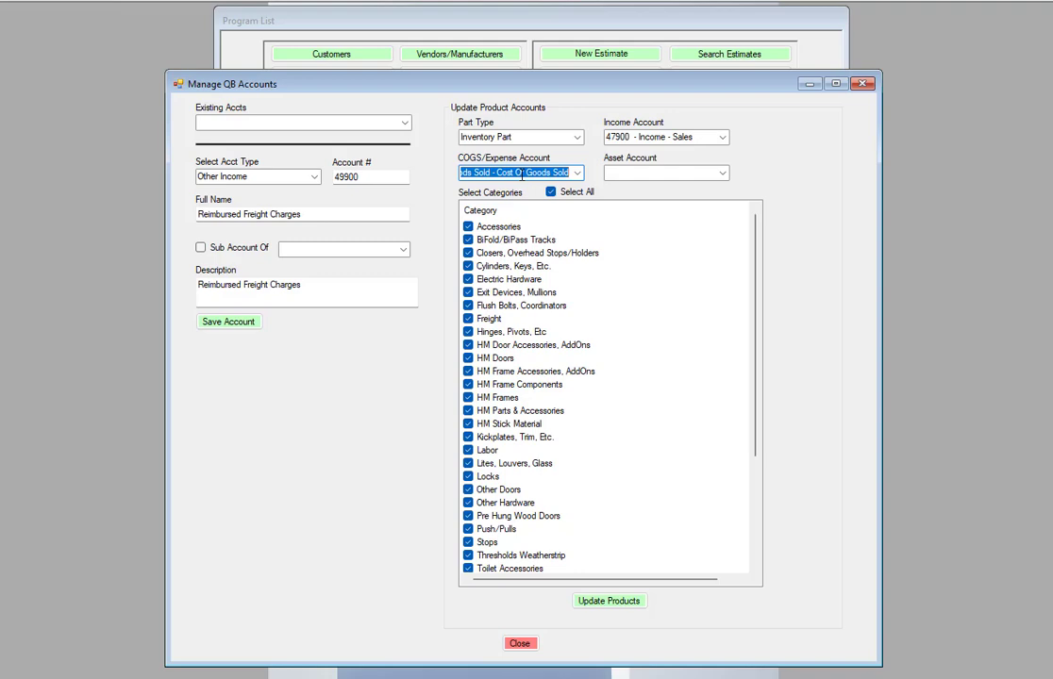
click(722, 174)
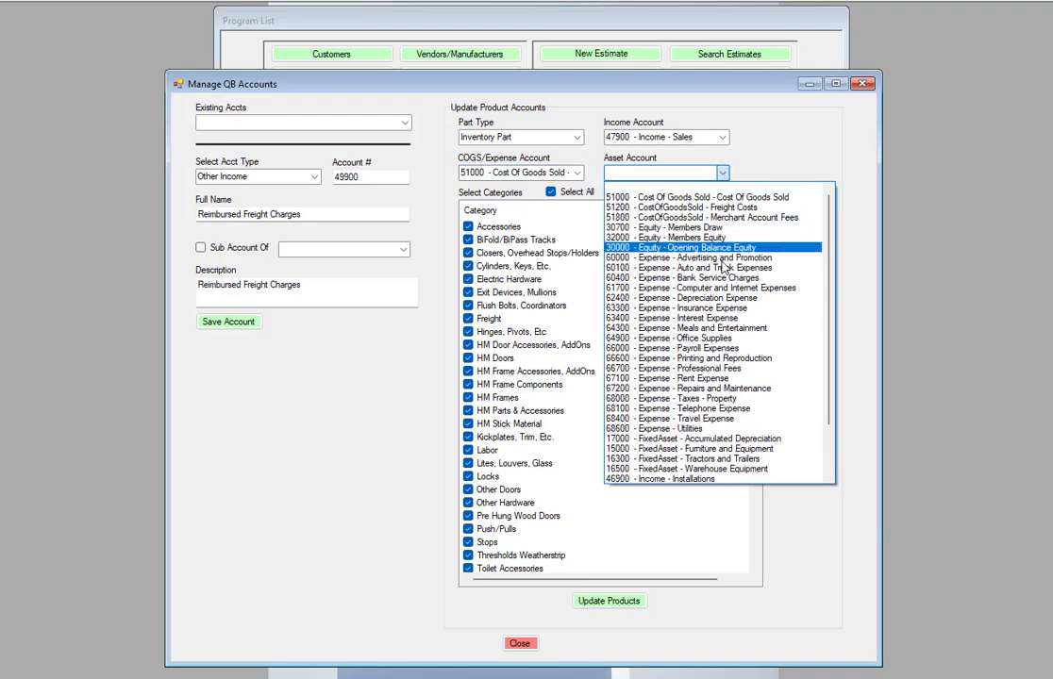
scroll(716, 336, down, 2)
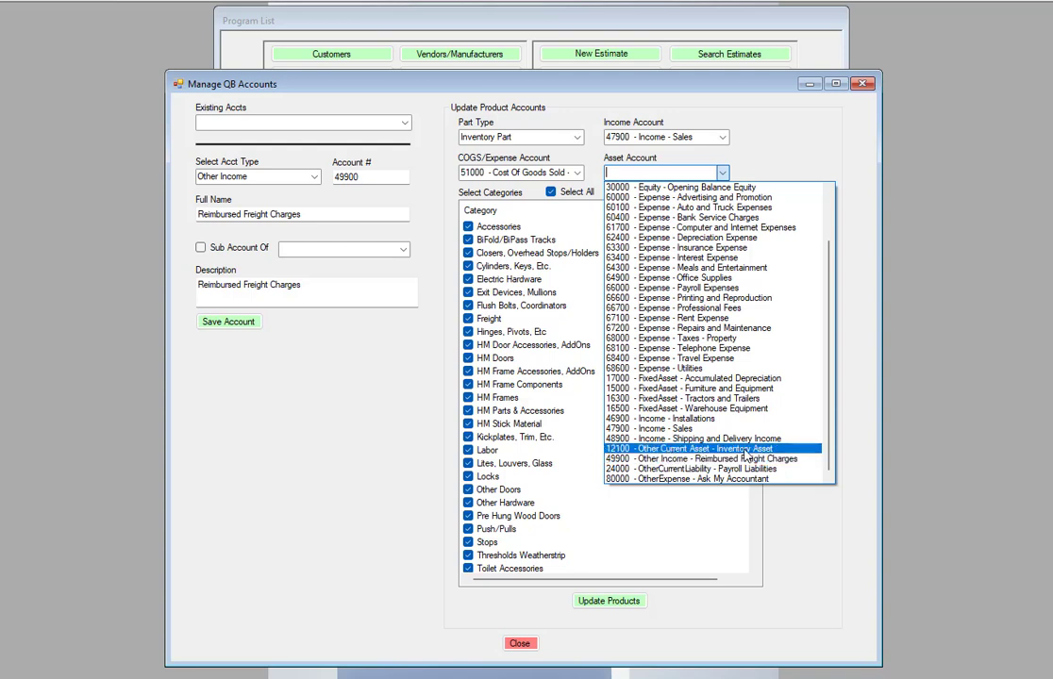
click(672, 449)
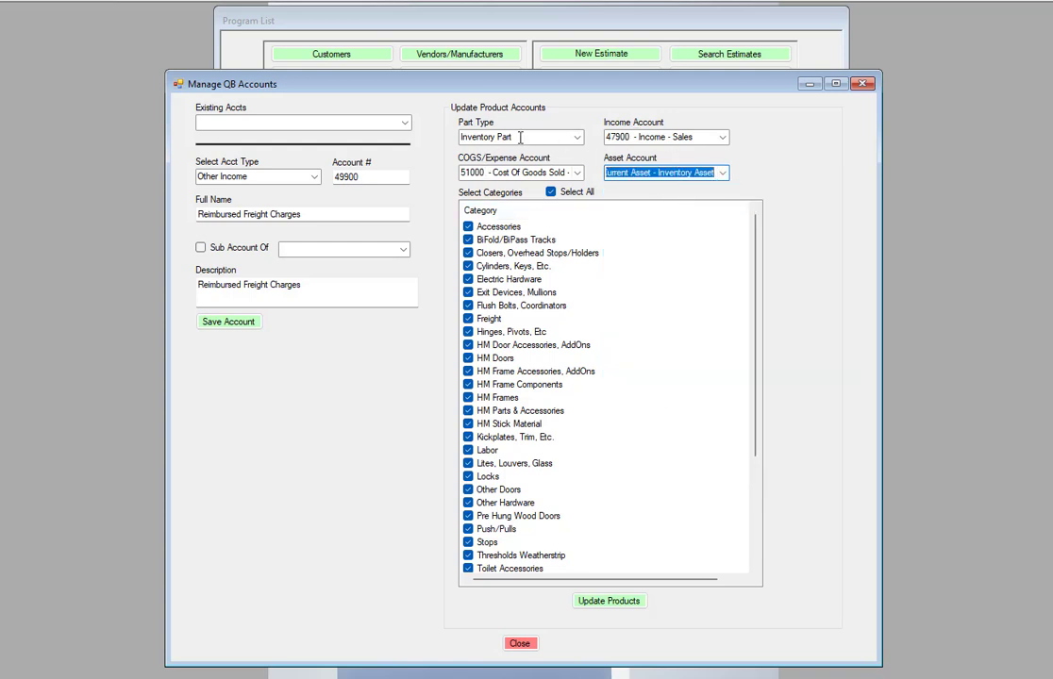
Exclude the Freight and Labor categories from the product account update and check the rest of the category list.
click(471, 320)
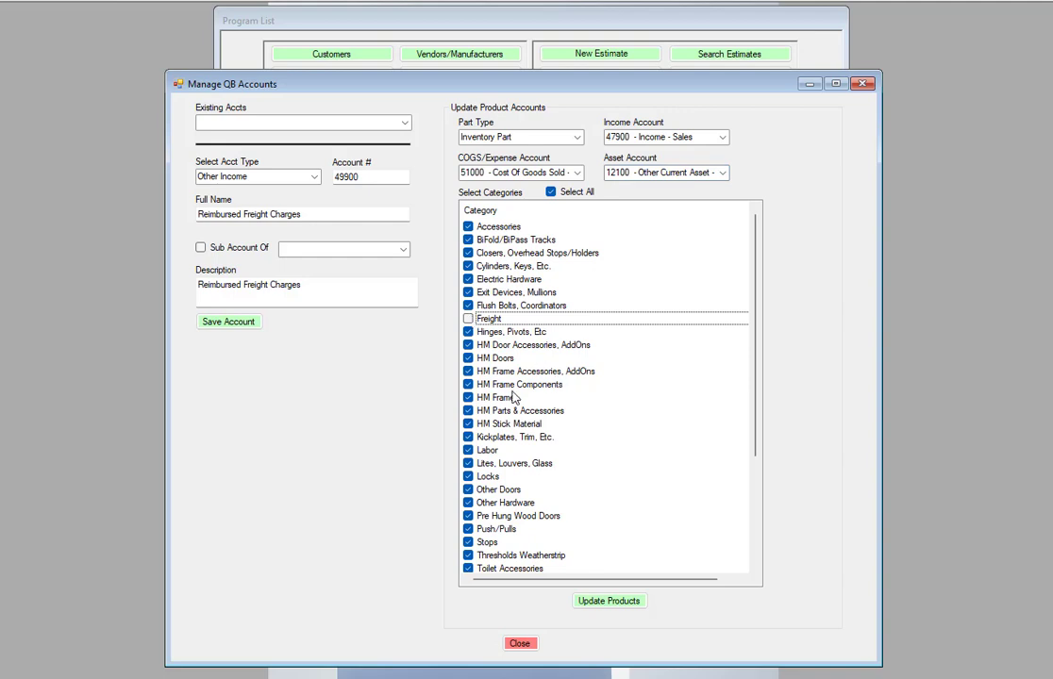
click(468, 452)
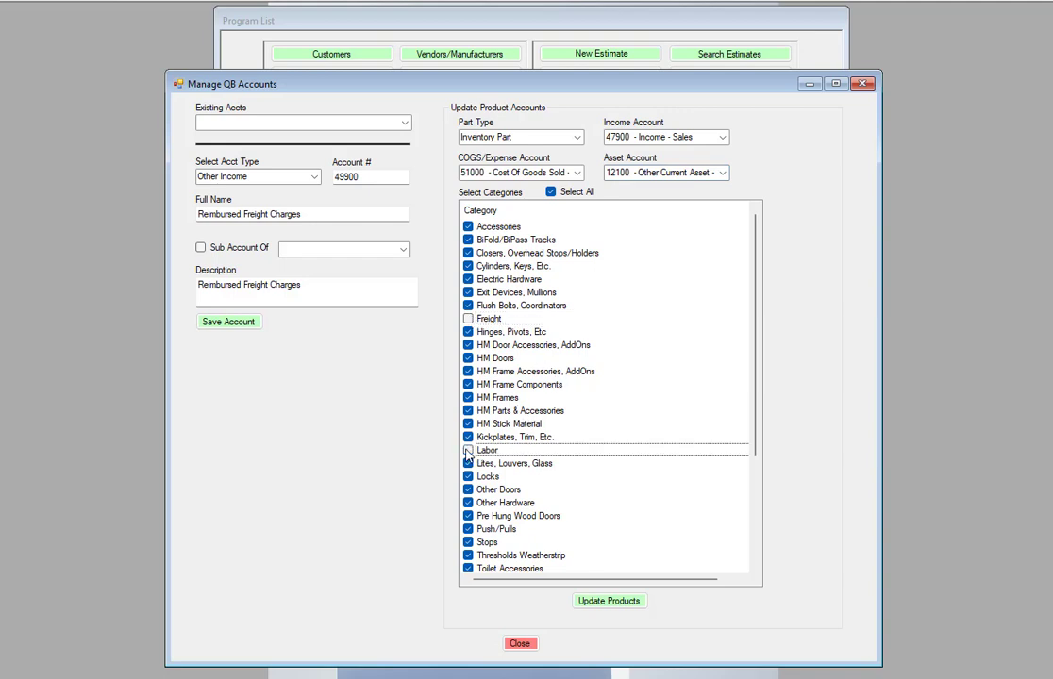
scroll(634, 459, down, 4)
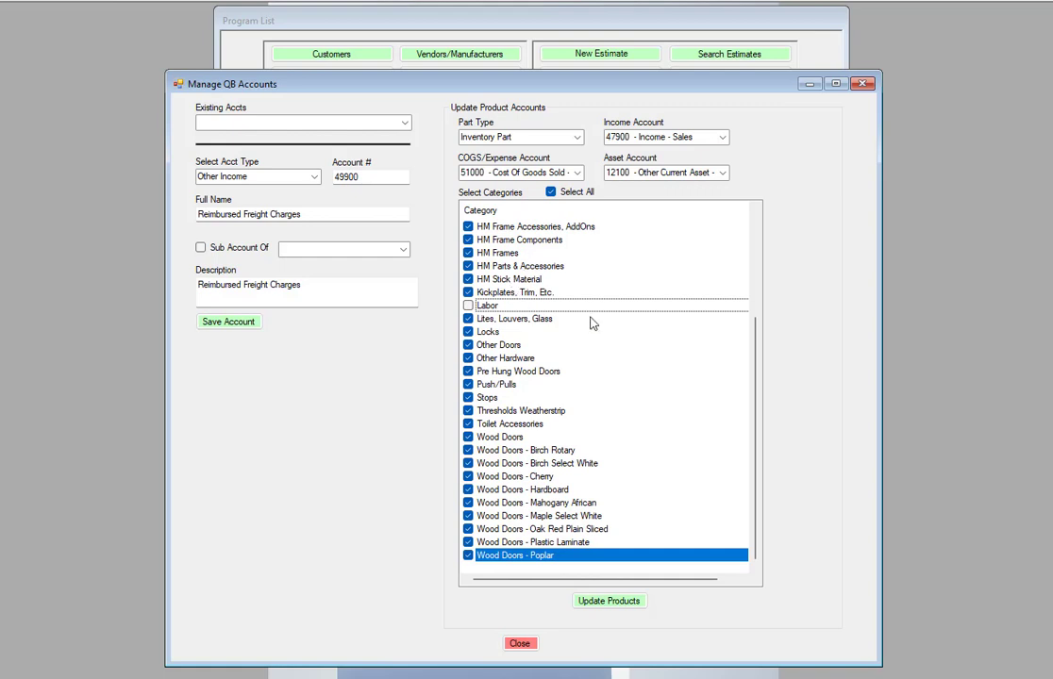
scroll(547, 283, up, 4)
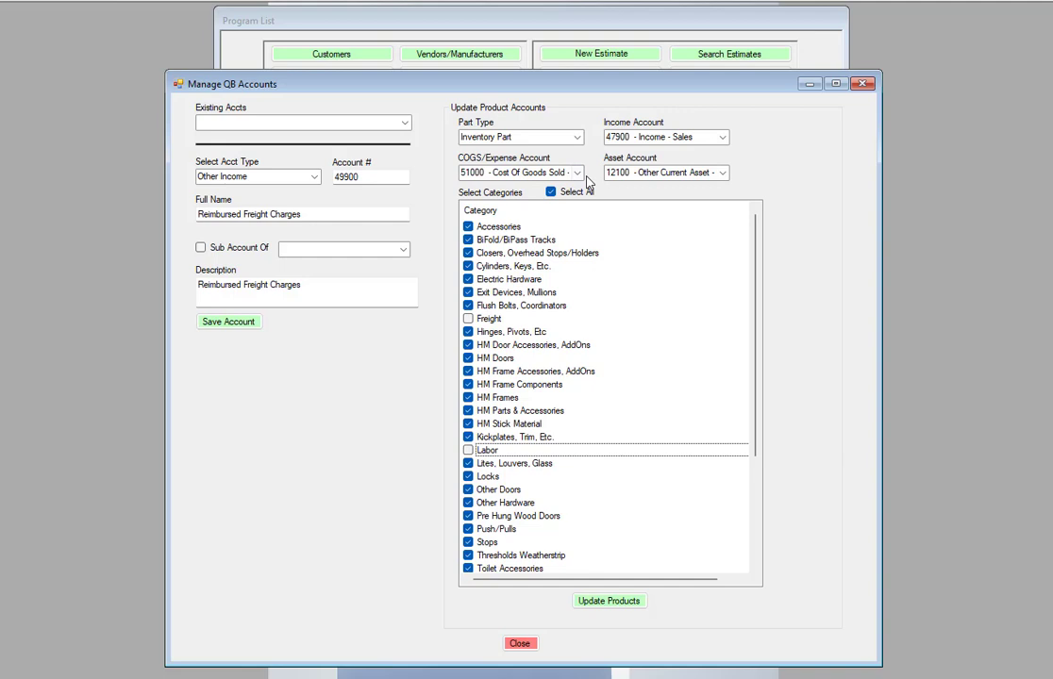
Return to the product form and load part AU-4601LN x 497 x MCP234 x 612 to review its part type and accounts.
mouse_move(740, 671)
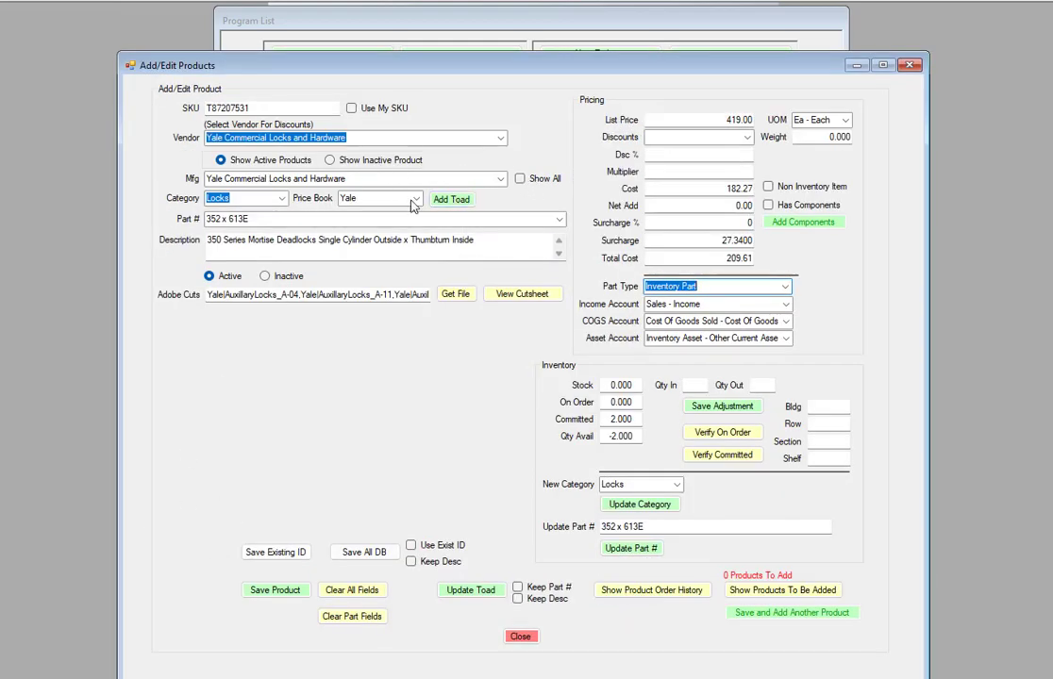
click(558, 219)
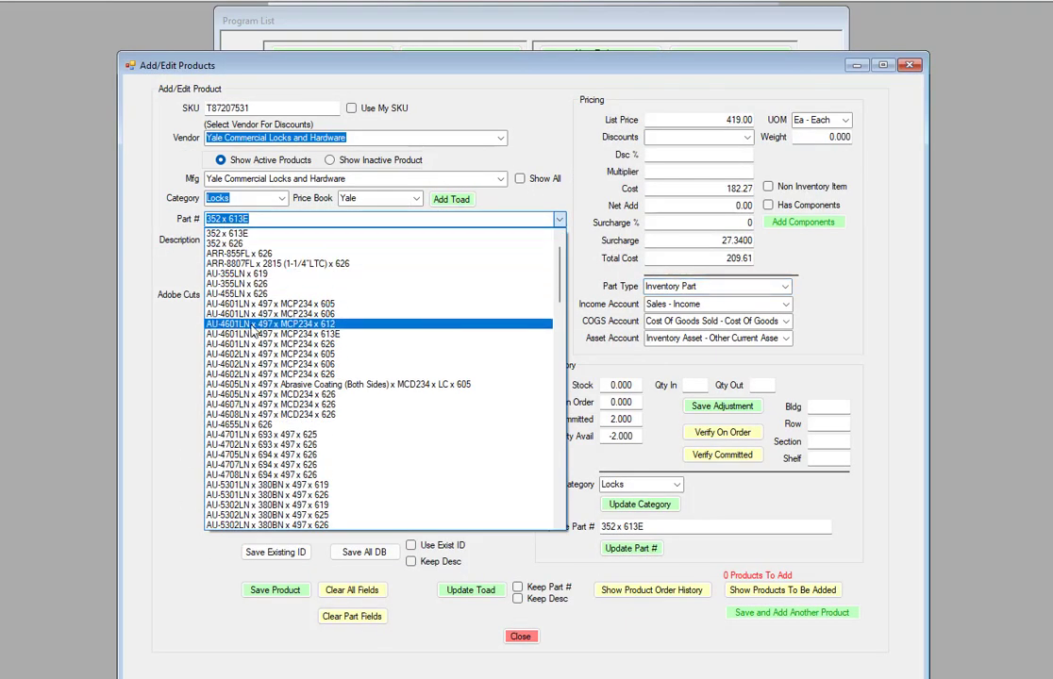
click(508, 376)
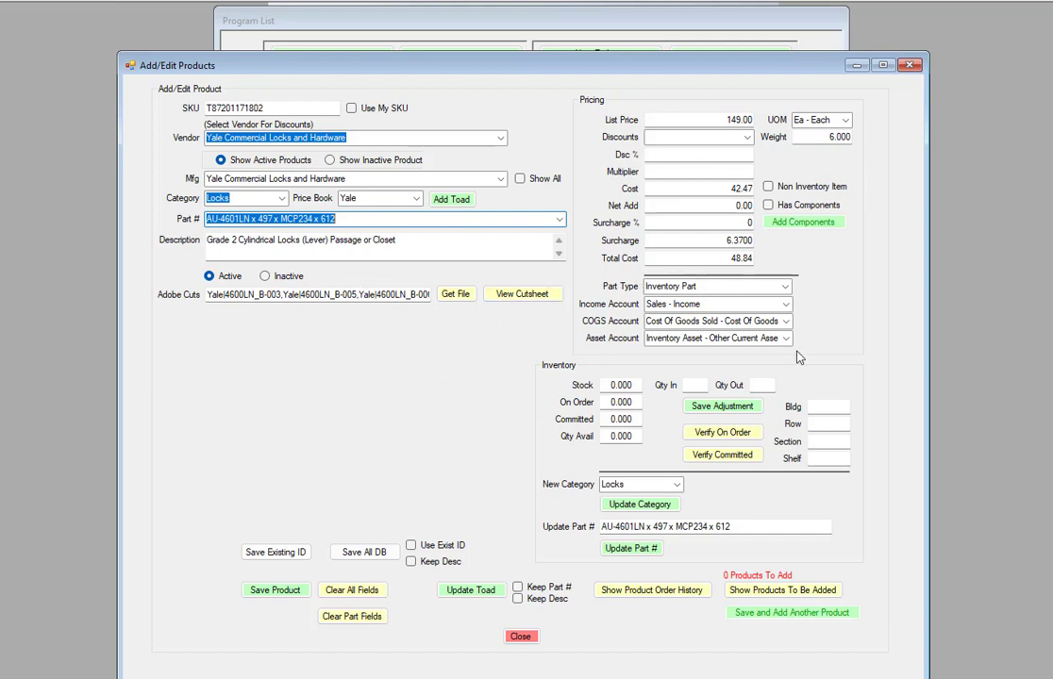
Switch to QuickBooks, discard the unsaved new item, and close the Item List after reviewing its items' accounts.
mouse_move(740, 678)
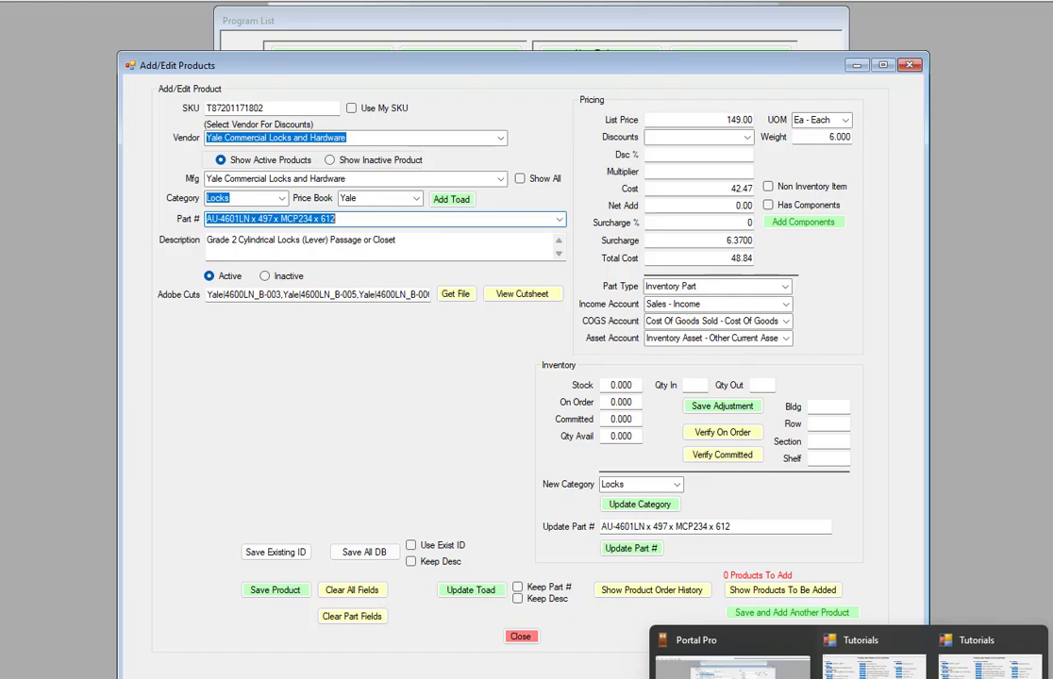
click(814, 677)
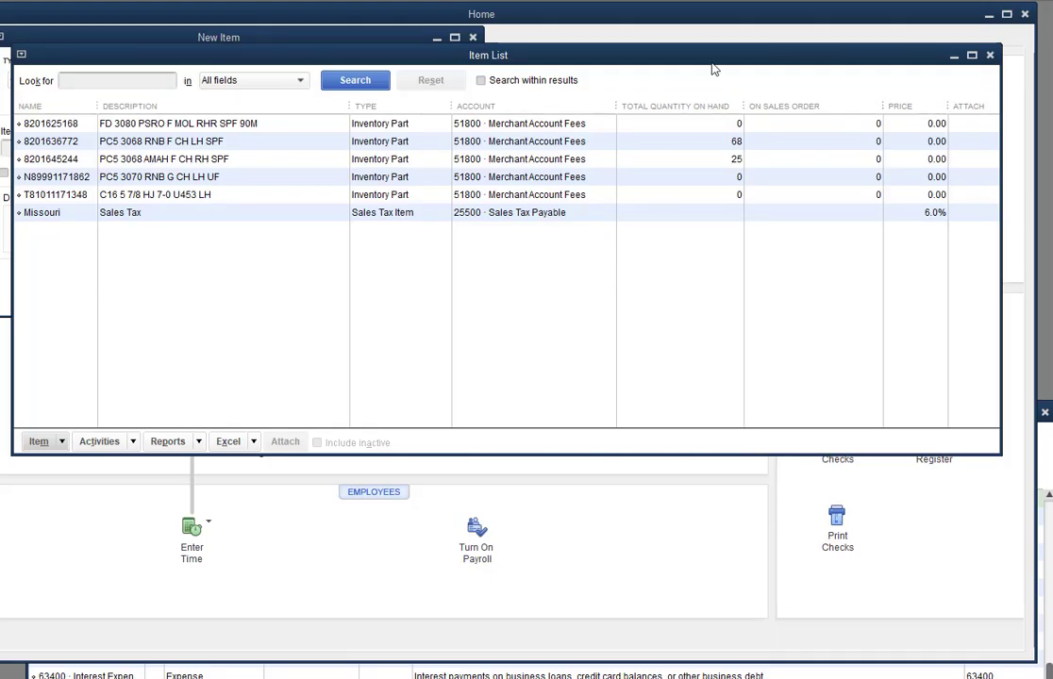
drag(624, 57, 622, 317)
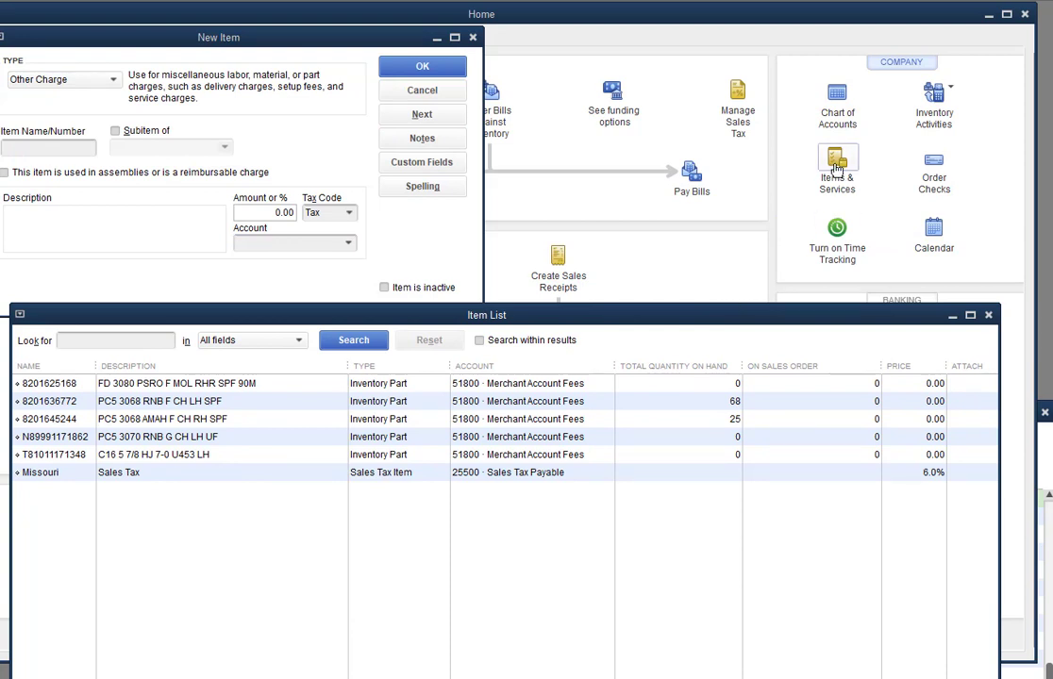
key(Escape)
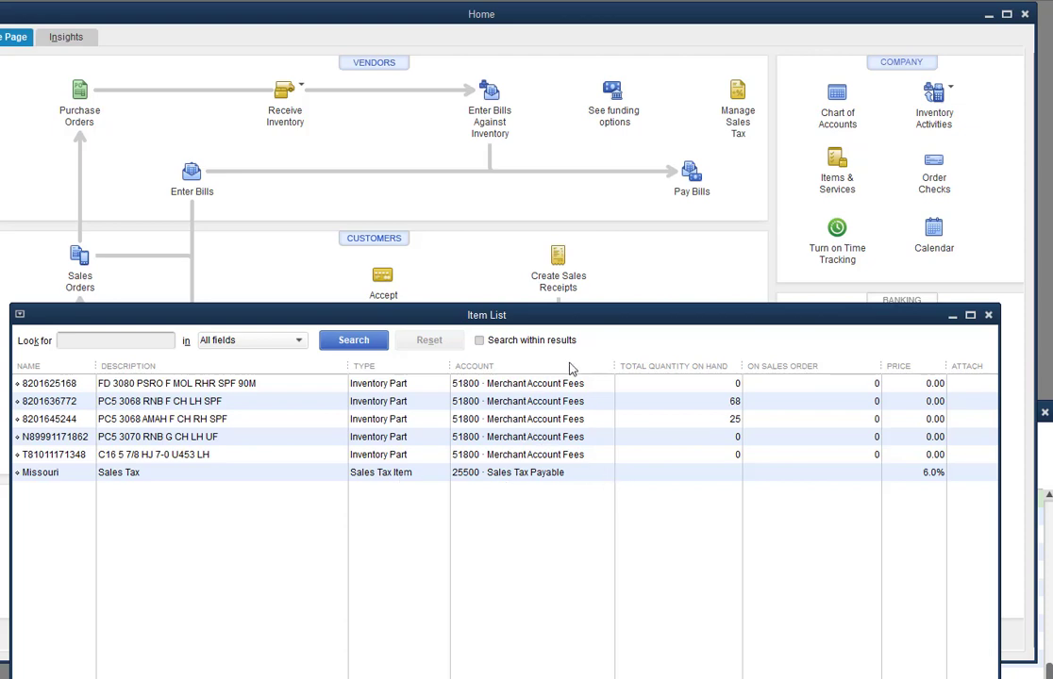
drag(597, 321, 616, 206)
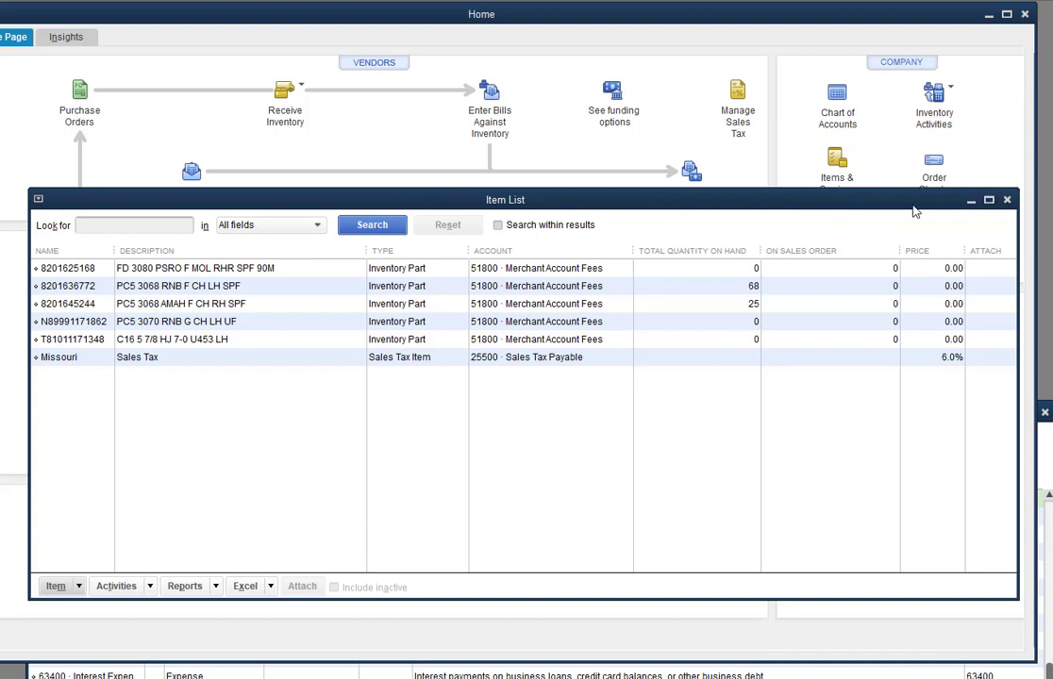
key(Escape)
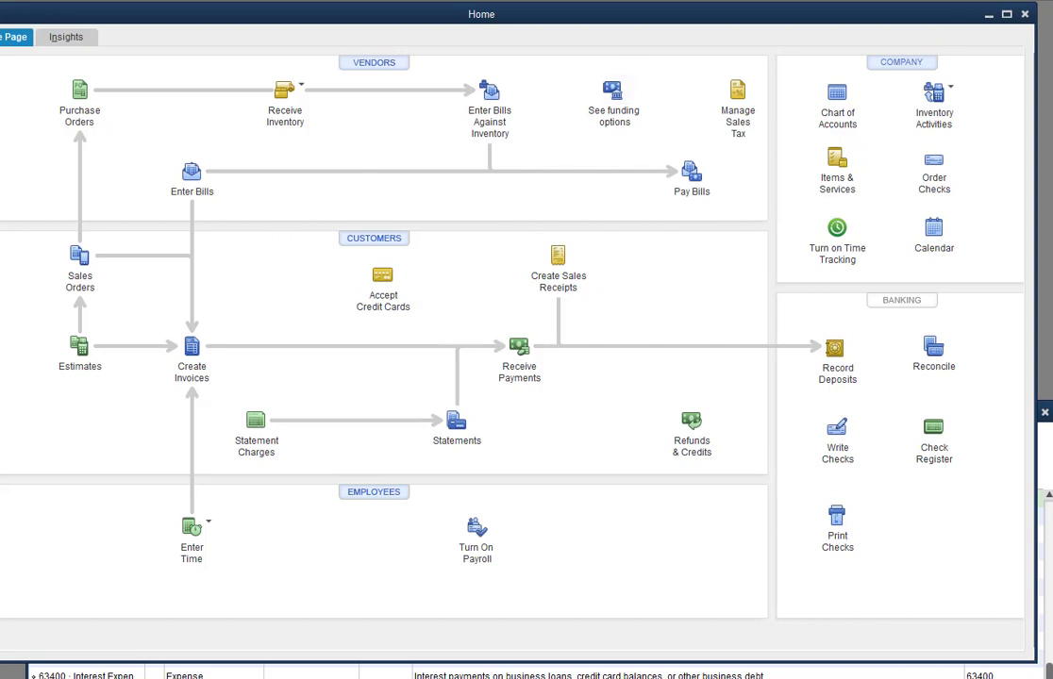
Return to Manage QB Accounts in Portal Pro and deselect all product categories.
click(988, 14)
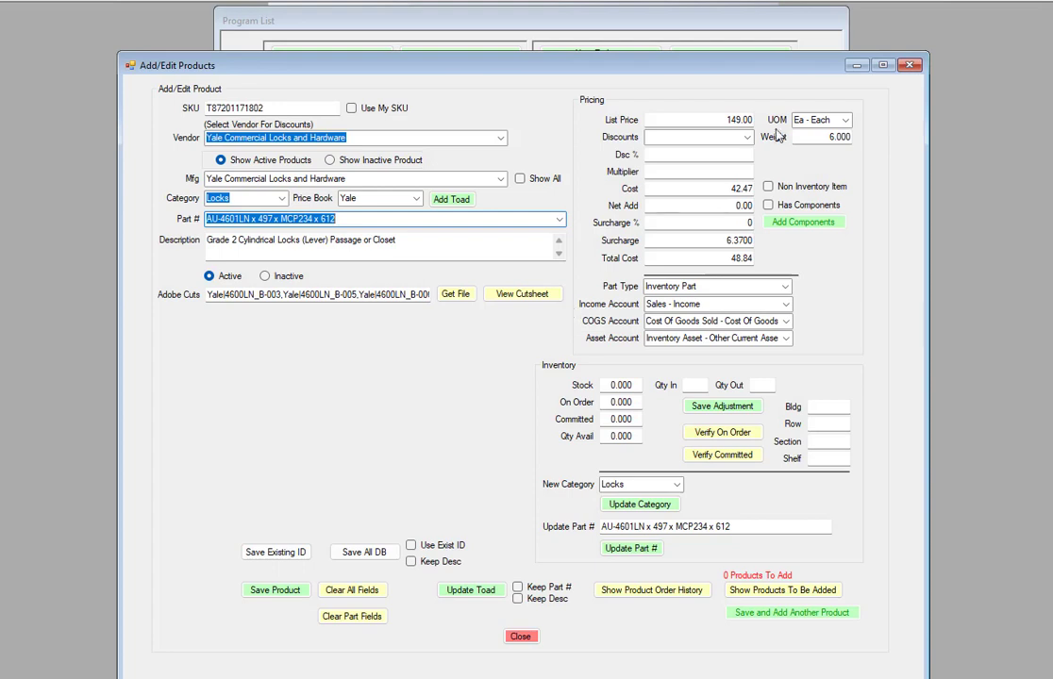
click(856, 68)
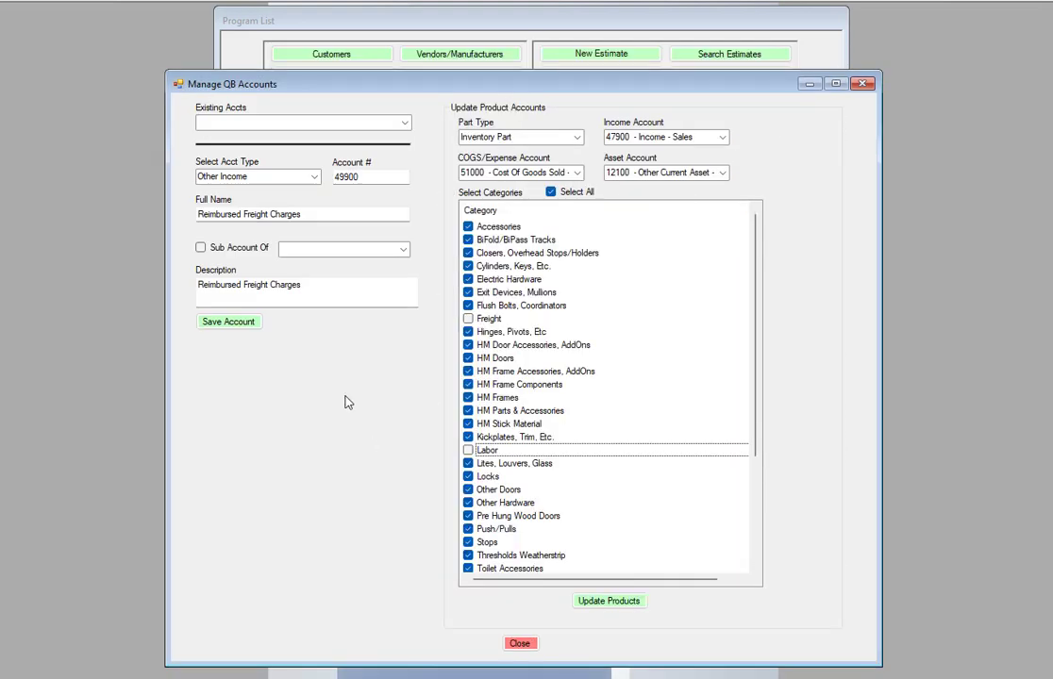
click(550, 193)
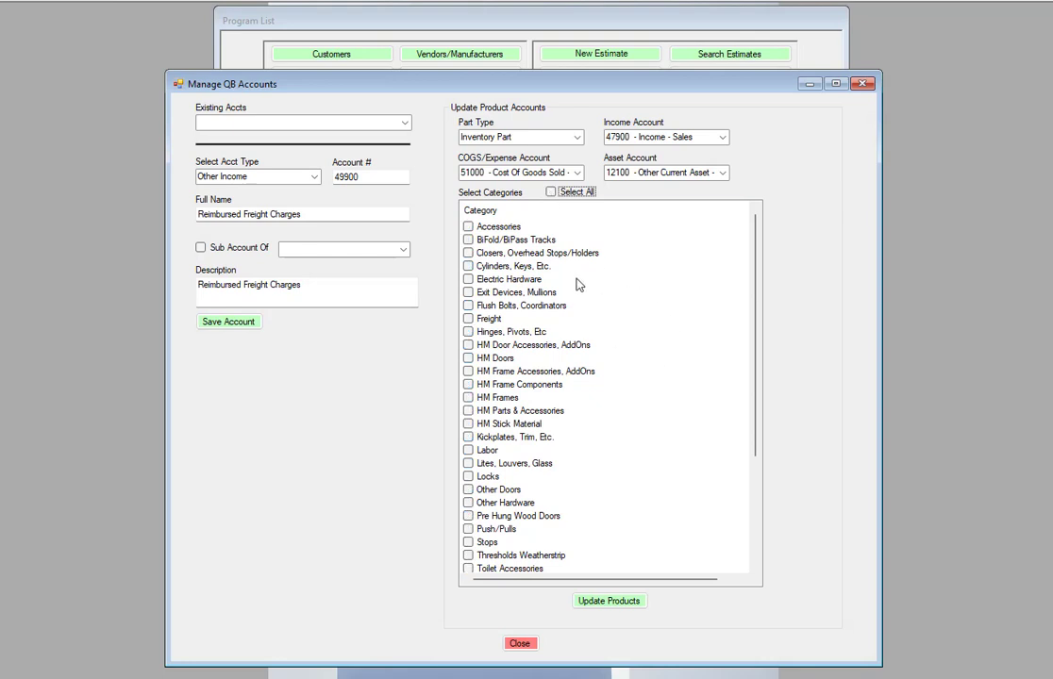
Select the Freight category for the product update, with part type Other Charge and income account 48900 Shipping and Delivery Income.
click(468, 320)
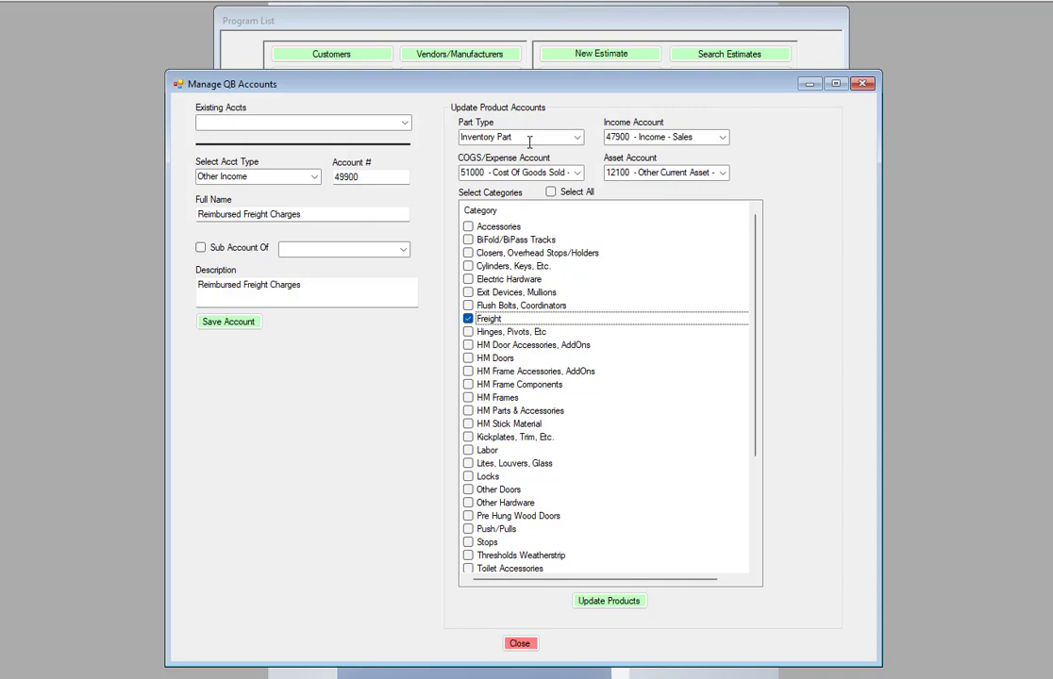
click(577, 137)
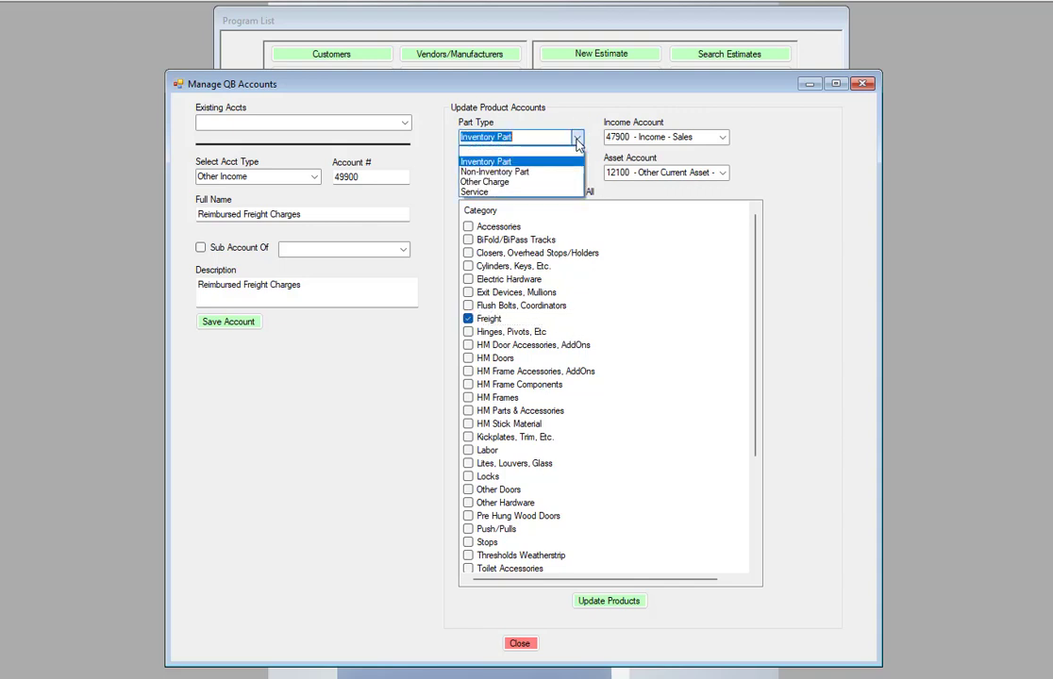
click(490, 182)
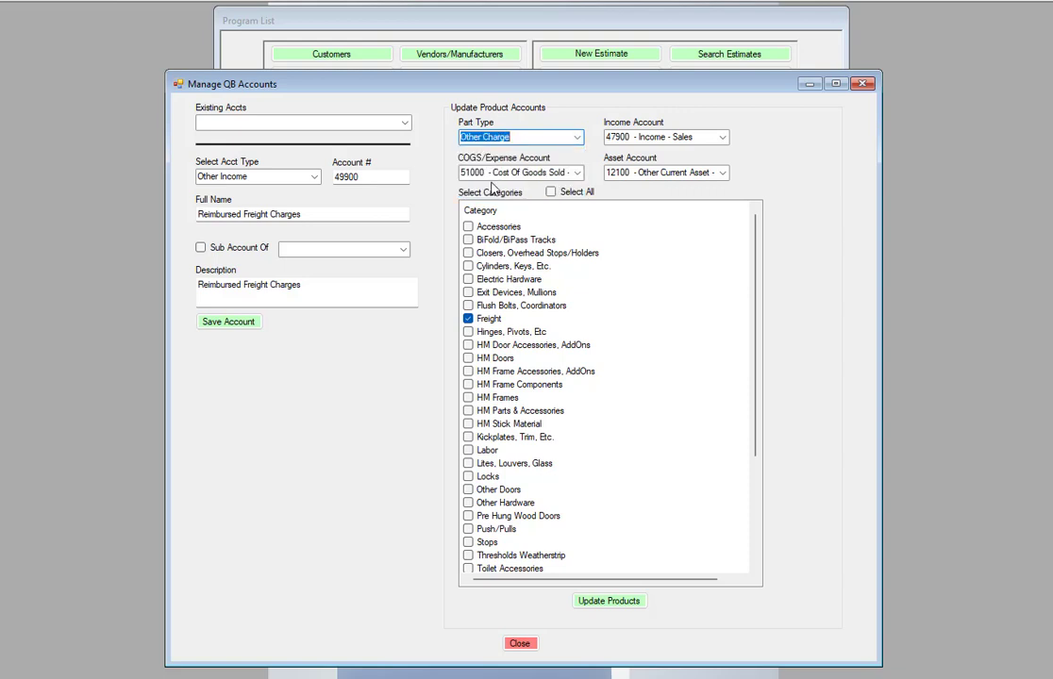
click(722, 137)
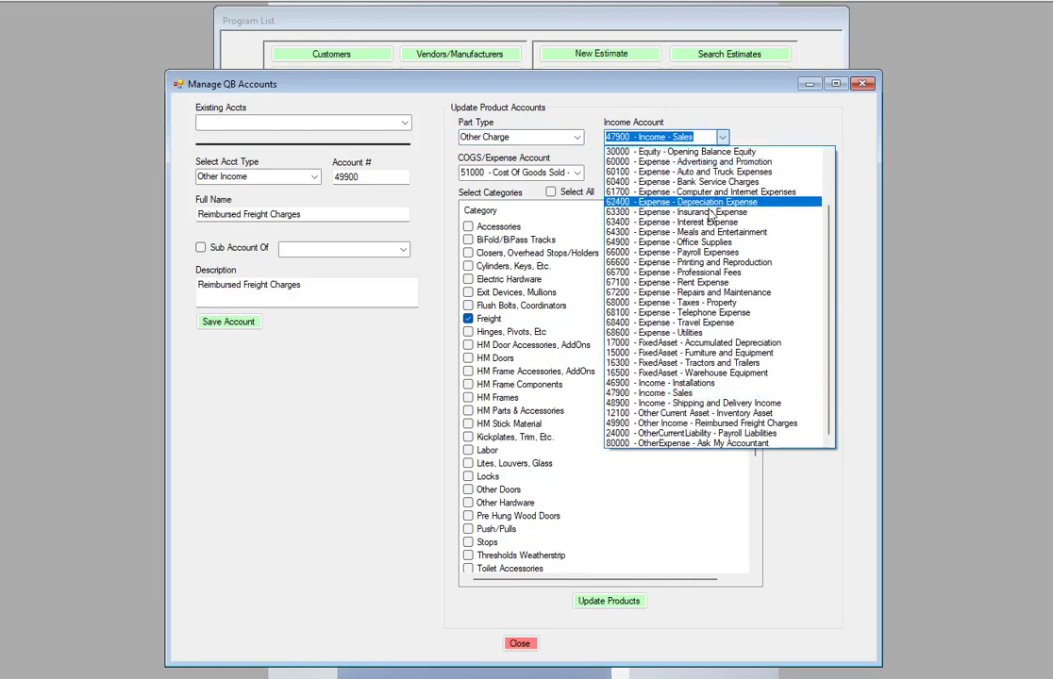
click(695, 405)
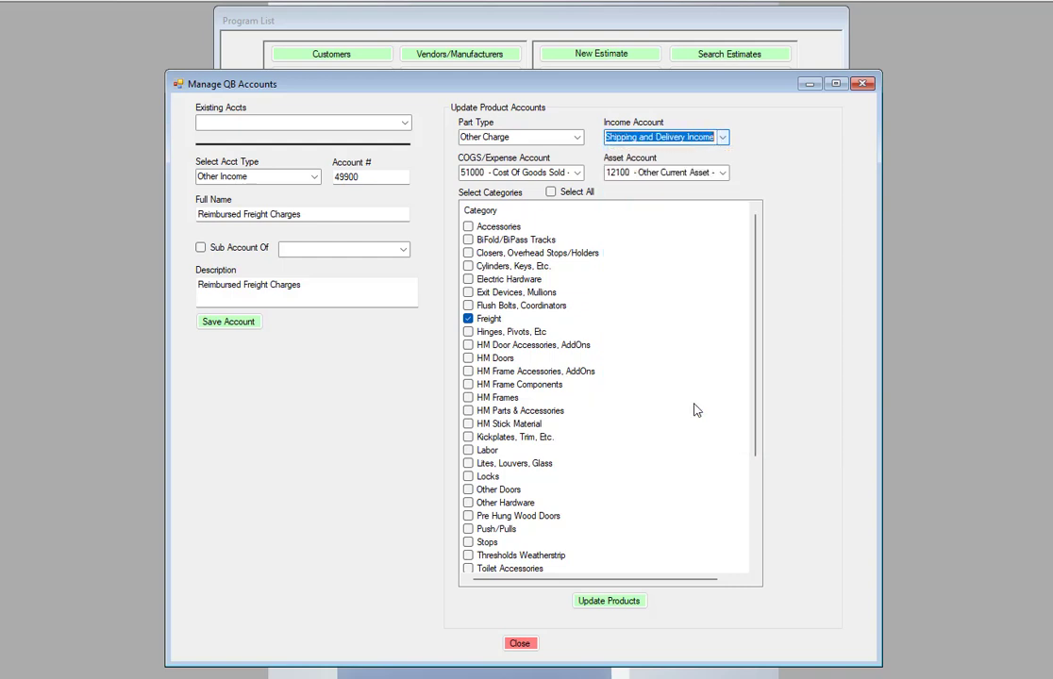
Set the COGS/expense account to 51200 Freight Costs and leave the asset account blank for the Freight update.
click(577, 172)
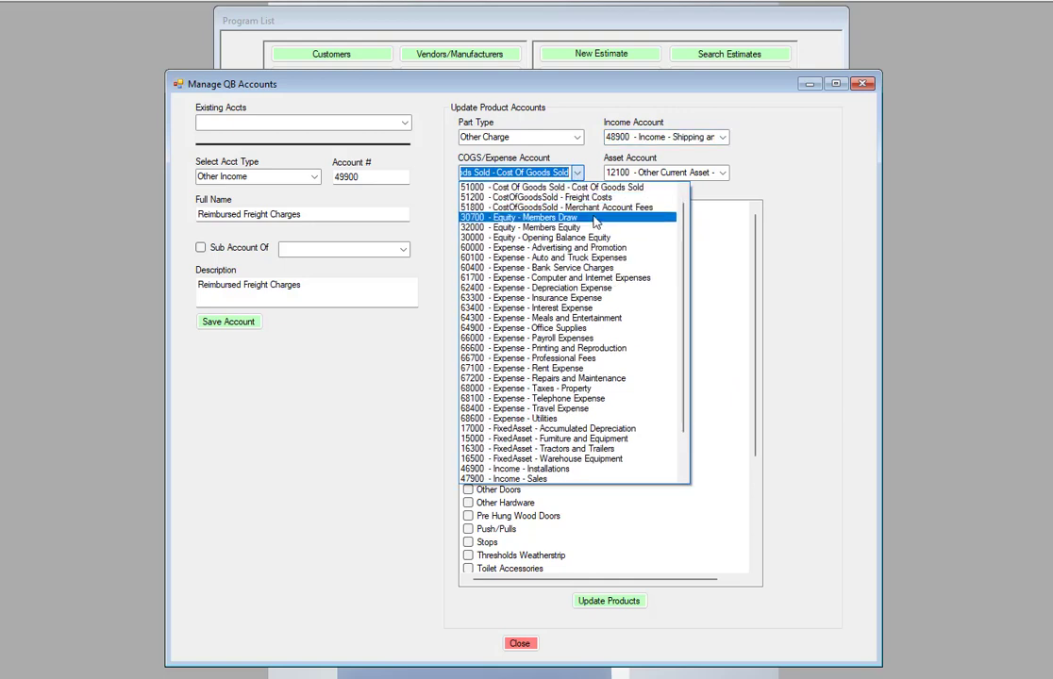
click(574, 198)
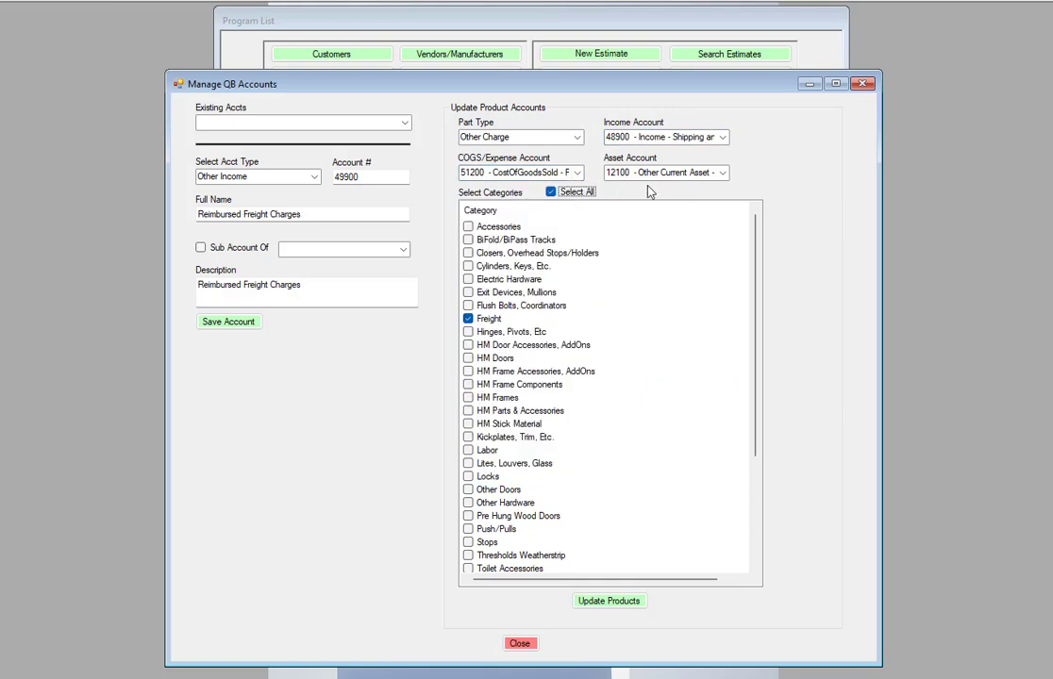
click(723, 174)
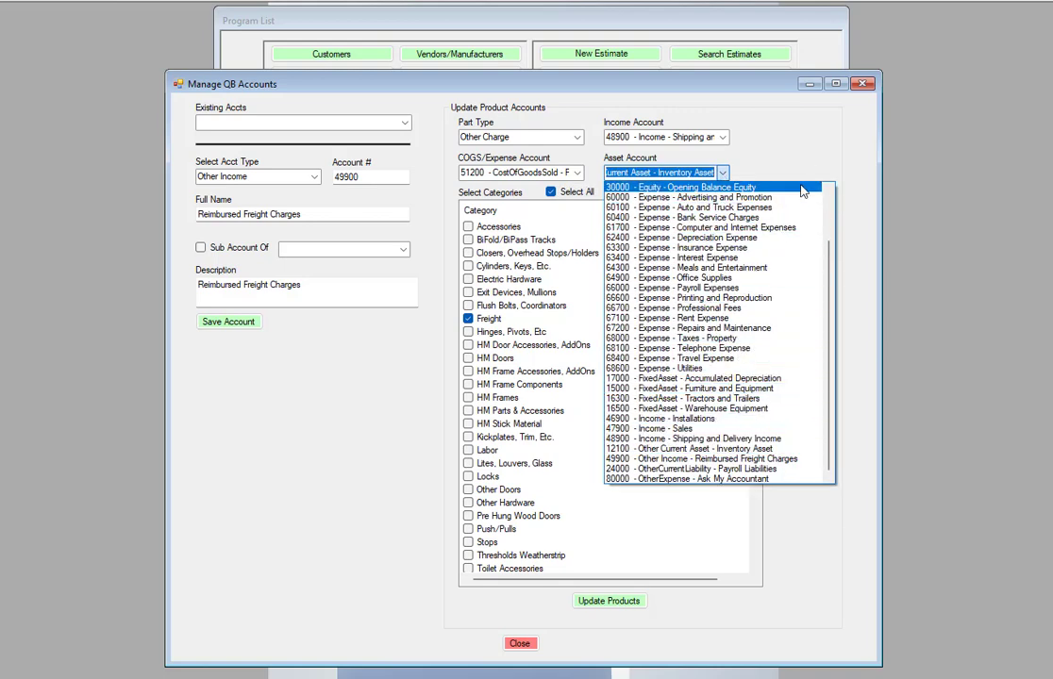
click(775, 164)
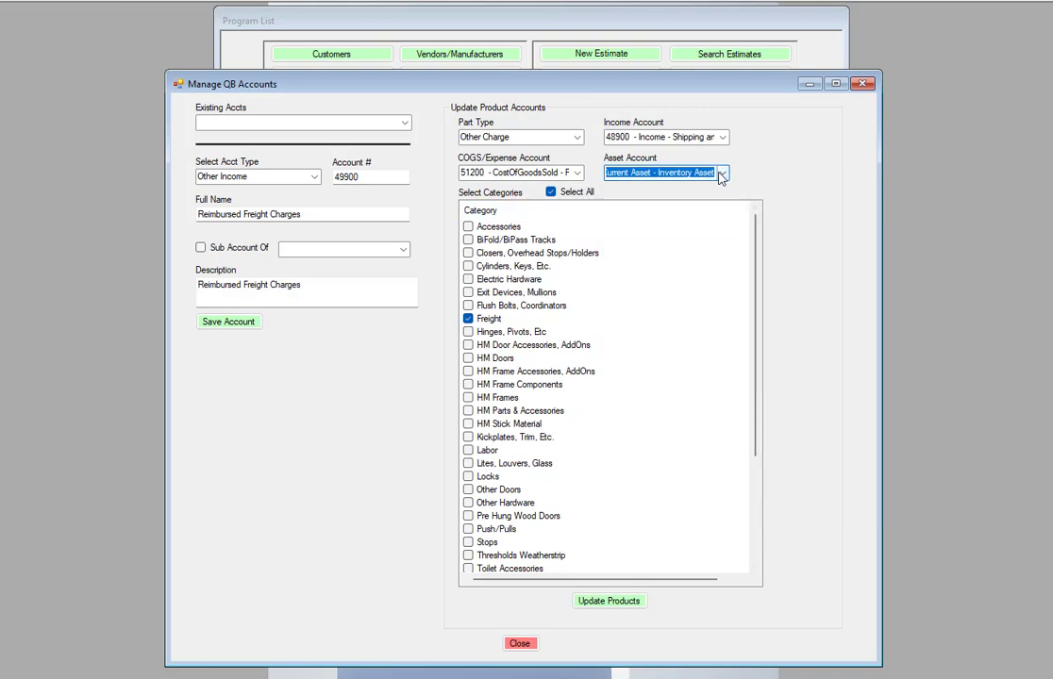
click(722, 174)
drag(830, 270, 829, 198)
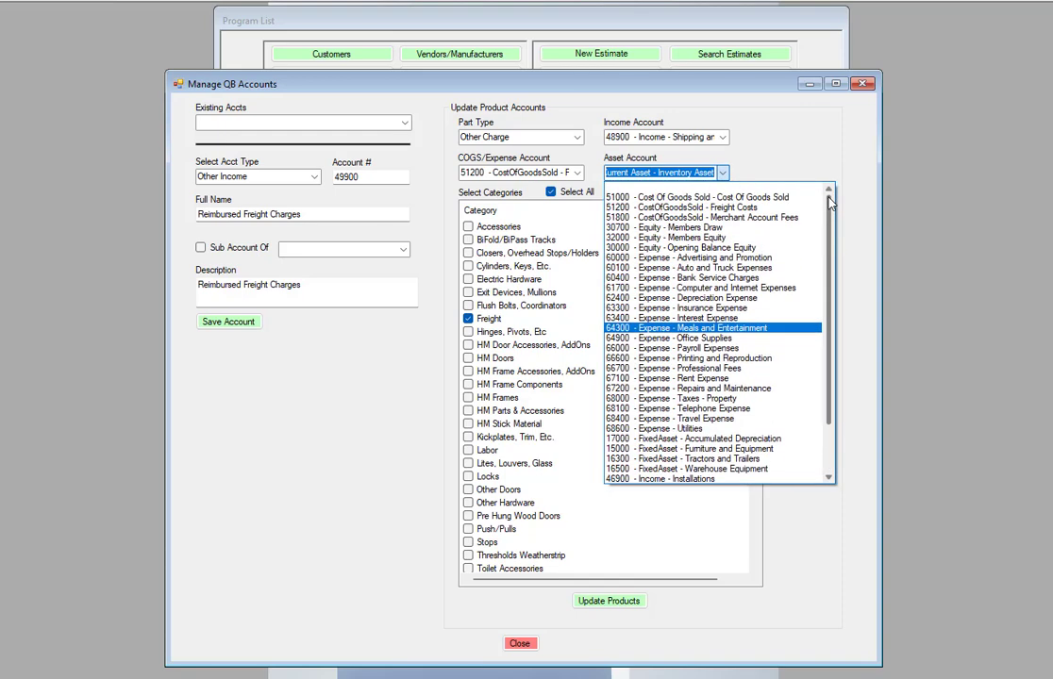
click(624, 187)
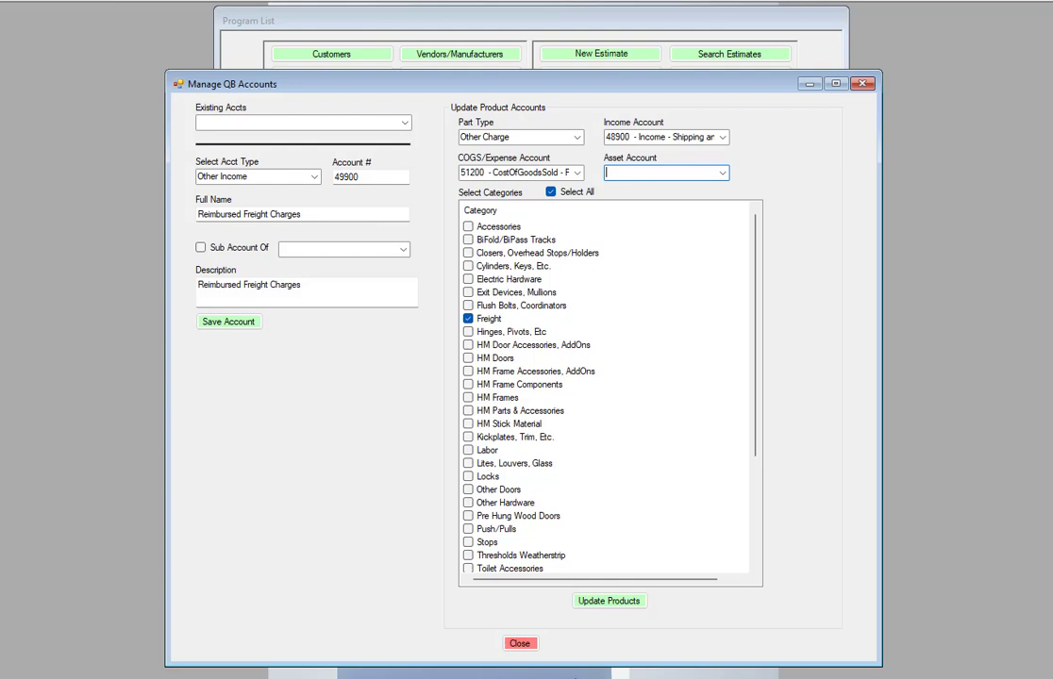
Return to the product form, clear all its fields, and choose Contract Door Company as the vendor.
mouse_move(848, 678)
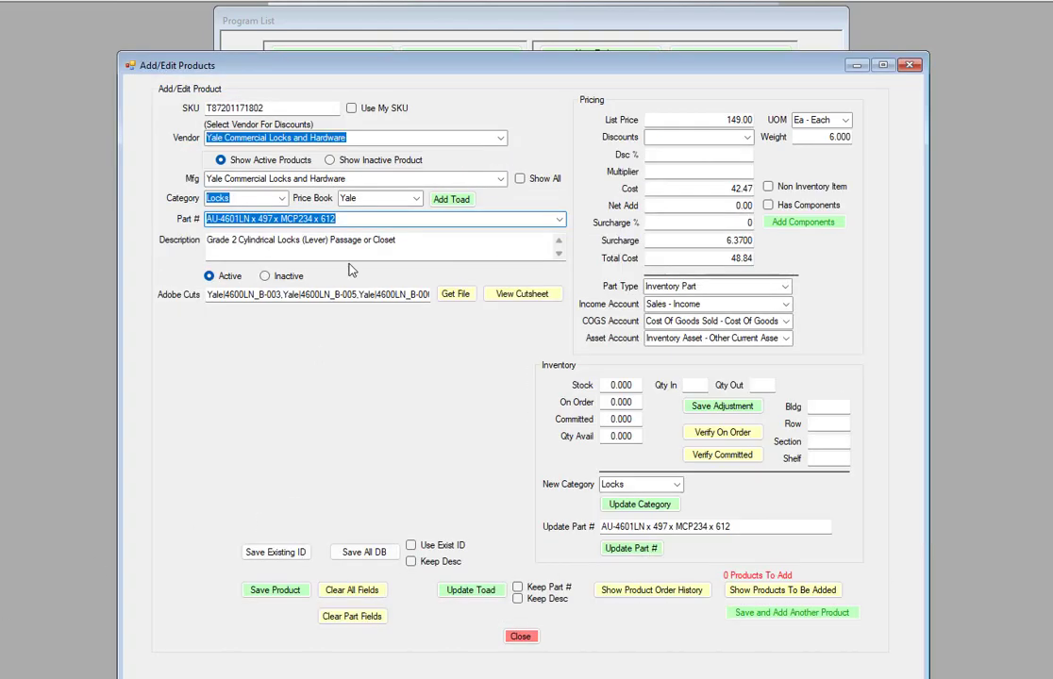
click(349, 592)
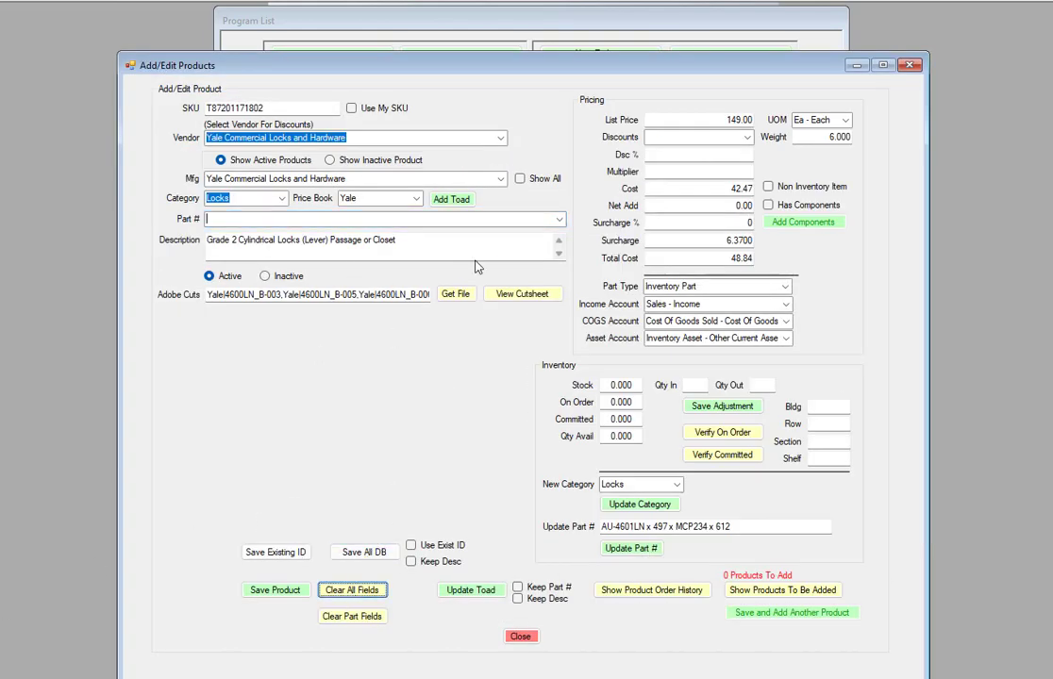
click(348, 137)
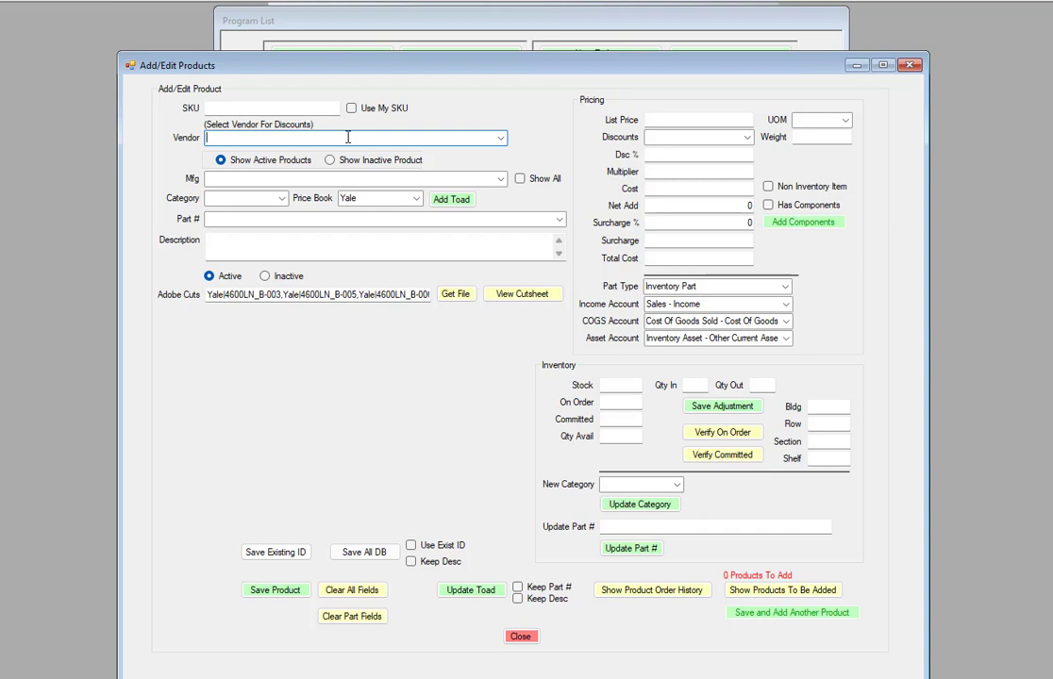
text(contract Door Company)
key(Return)
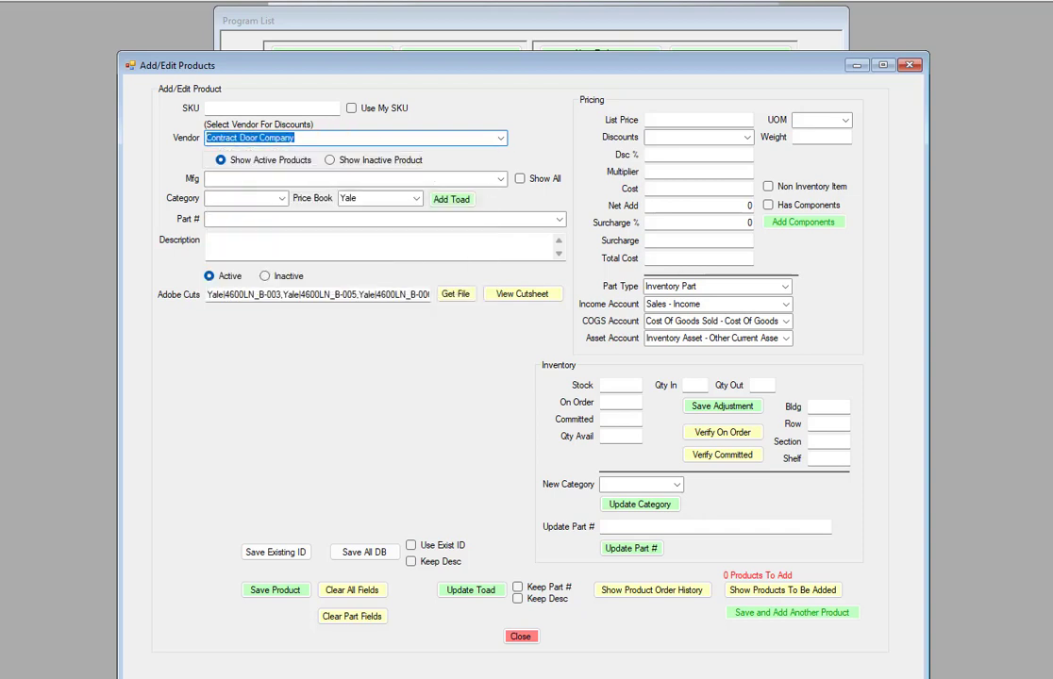
Load the Freight - Inbound part from the Freight category and review its part type, accounts and asset account choices.
click(282, 200)
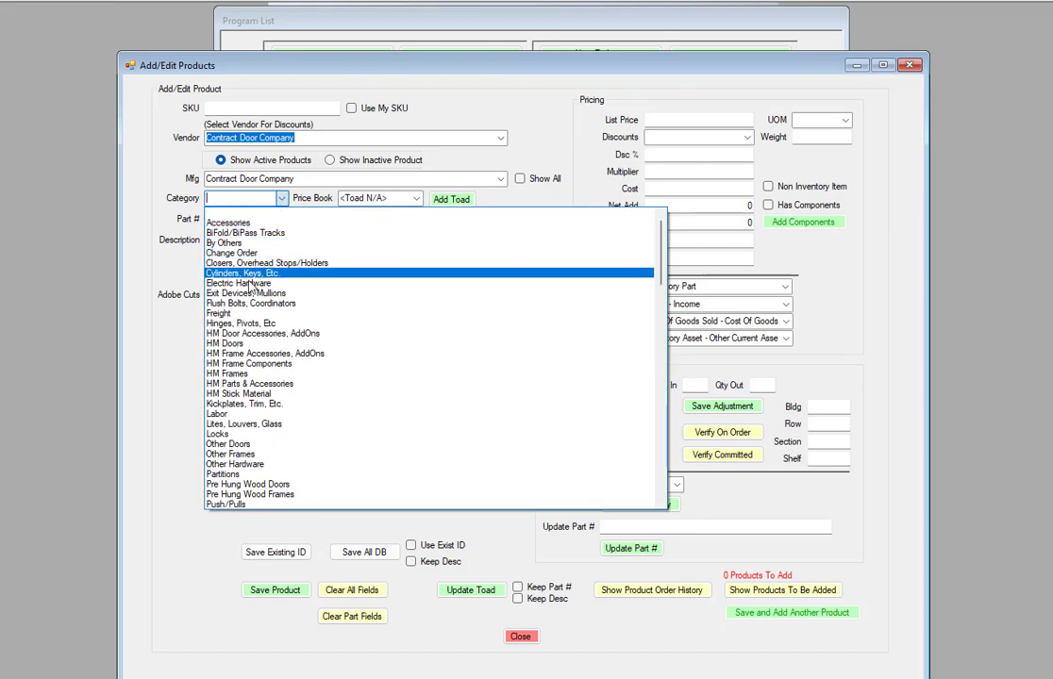
click(219, 313)
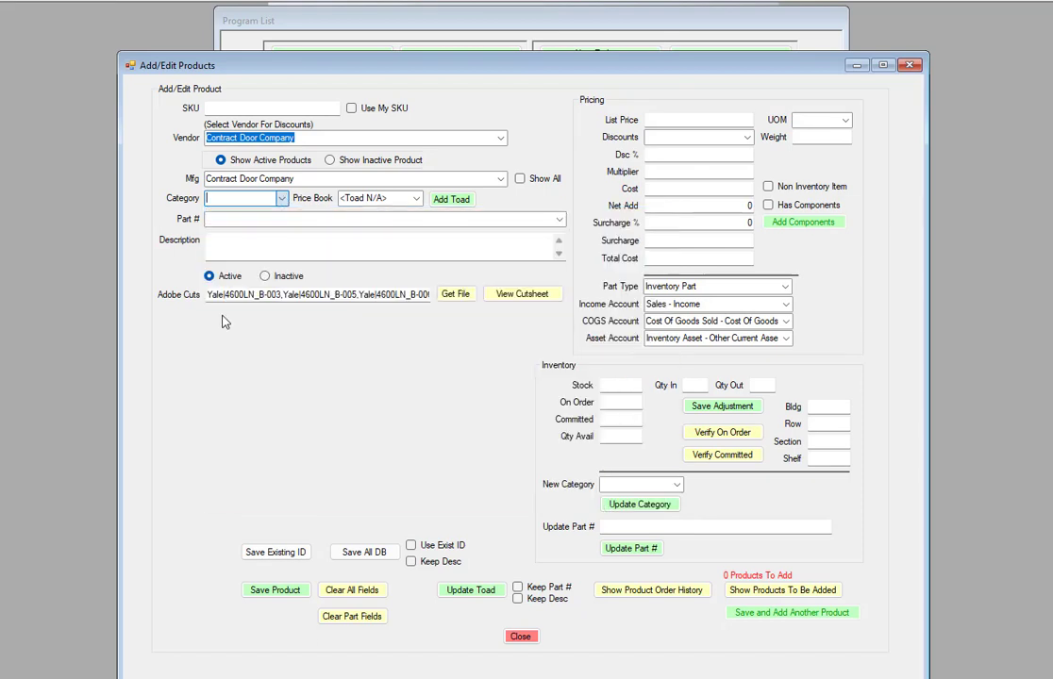
click(559, 220)
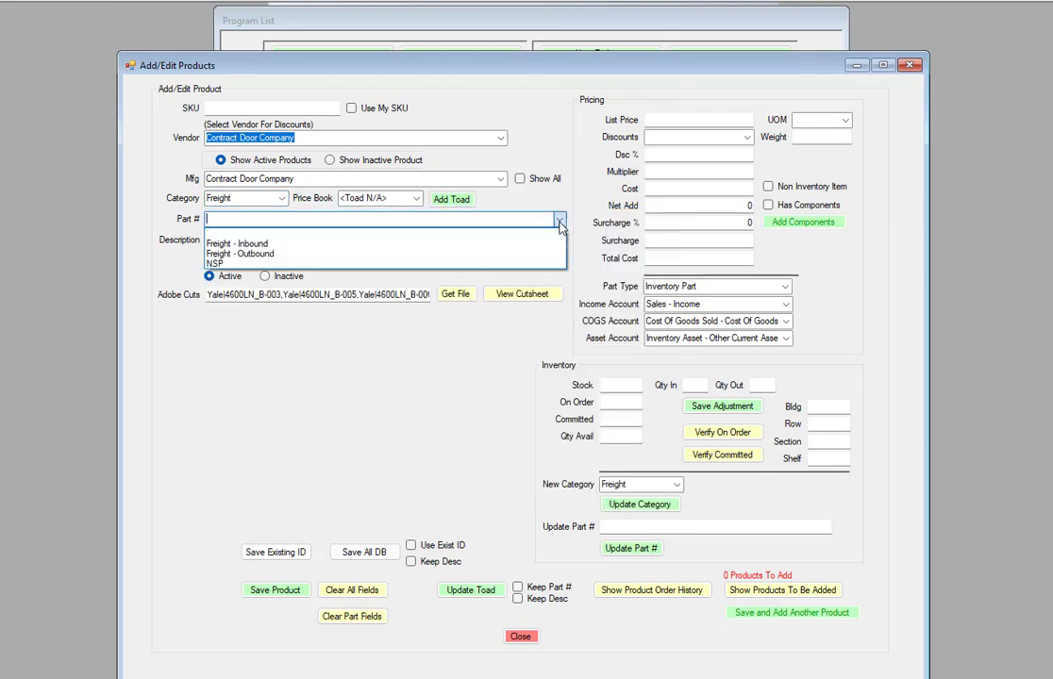
click(251, 246)
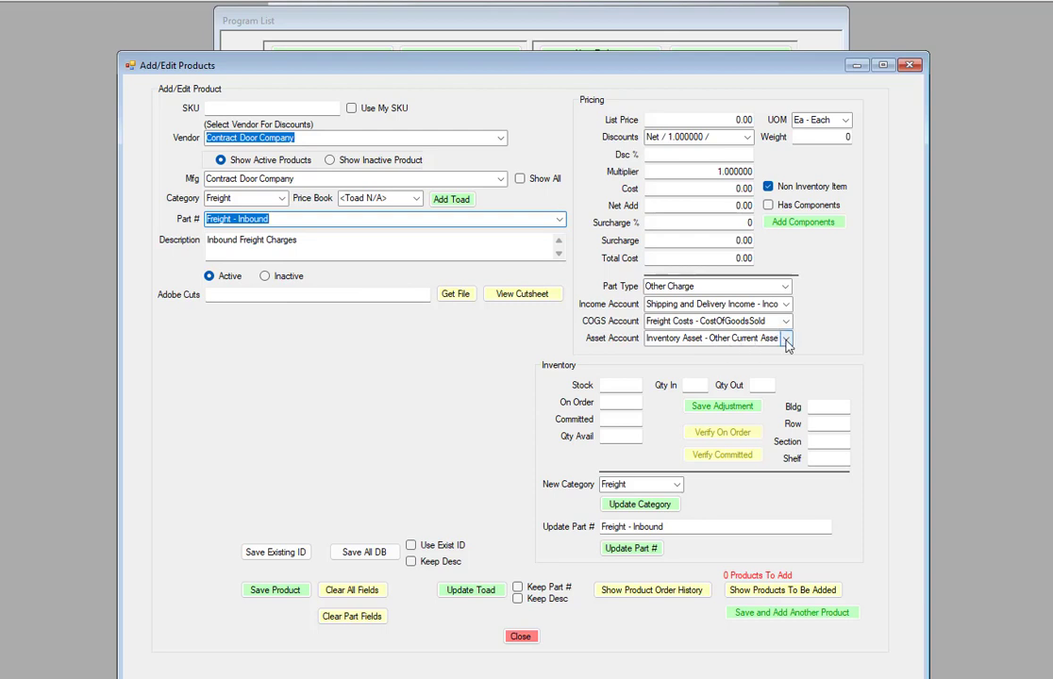
click(787, 342)
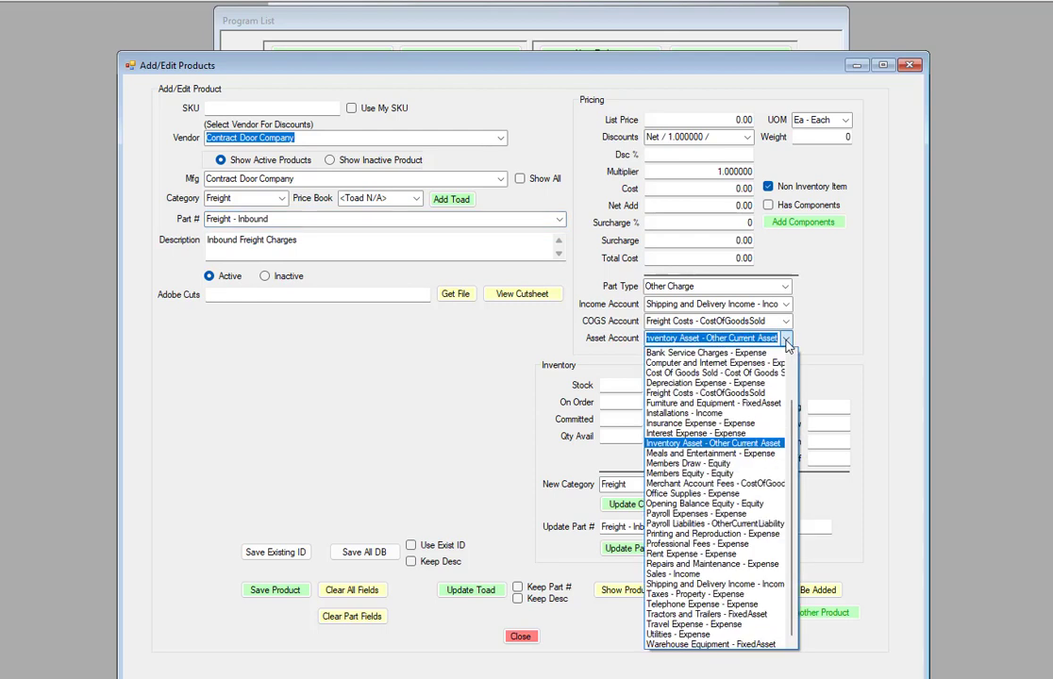
click(786, 342)
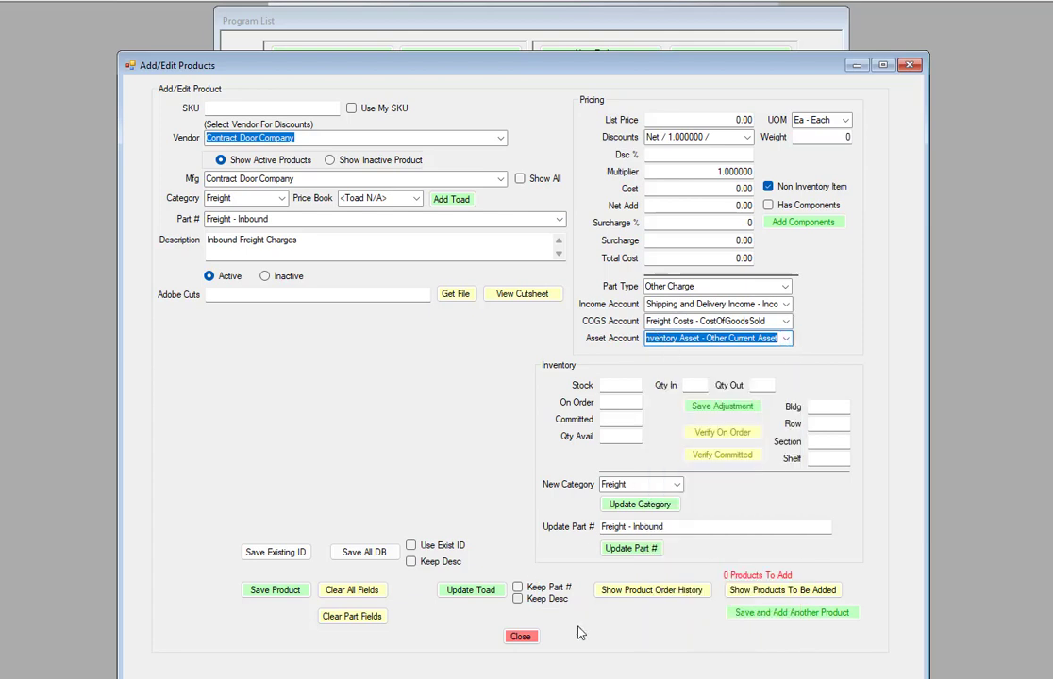
Switch to QuickBooks and start opening a different company file, discarding the unsaved new item.
mouse_move(814, 678)
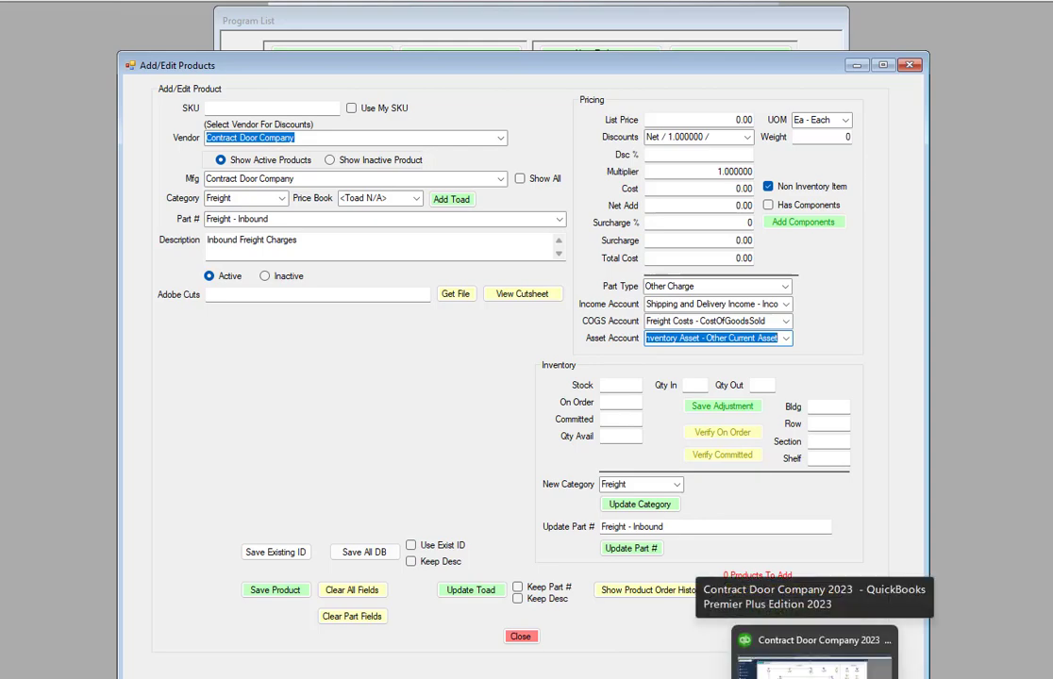
click(814, 661)
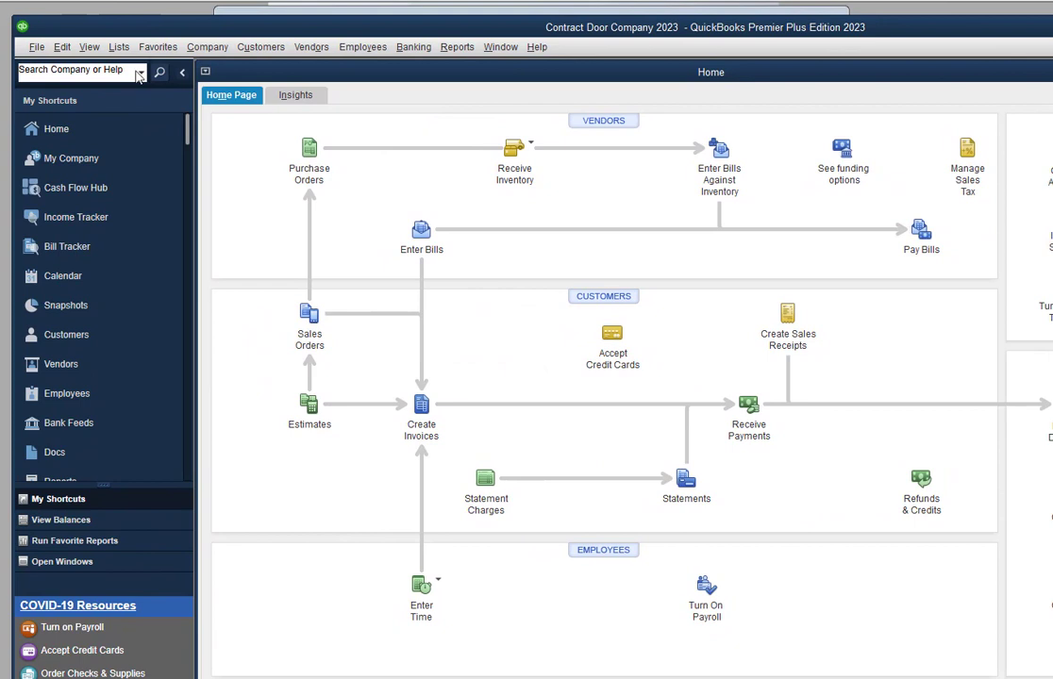
click(36, 46)
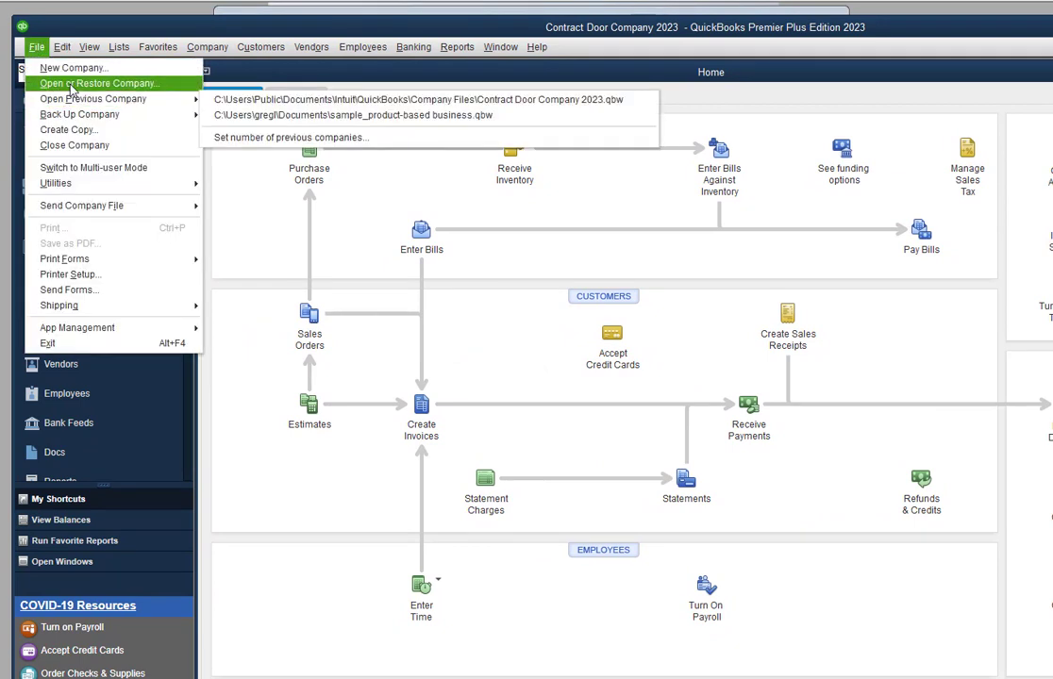
mouse_move(67, 100)
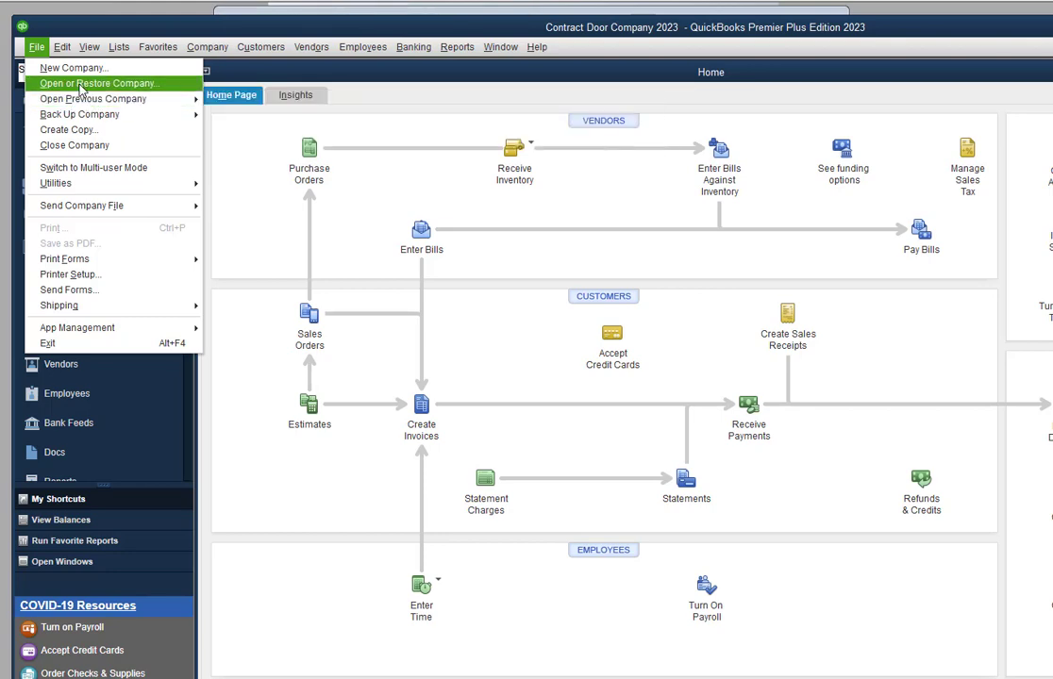
click(82, 87)
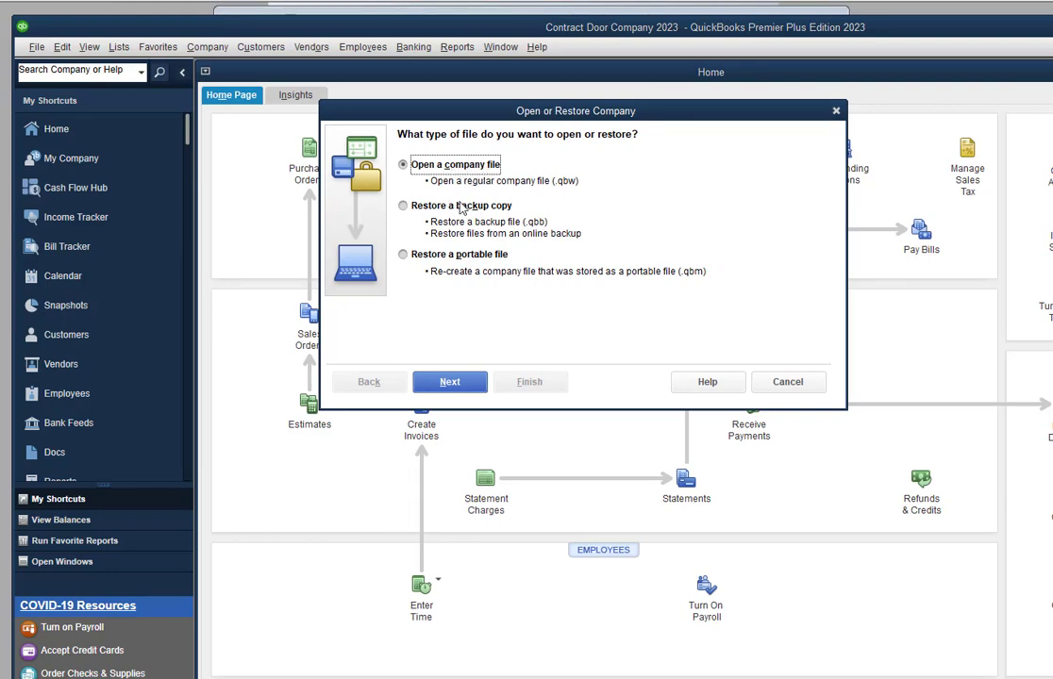
click(458, 385)
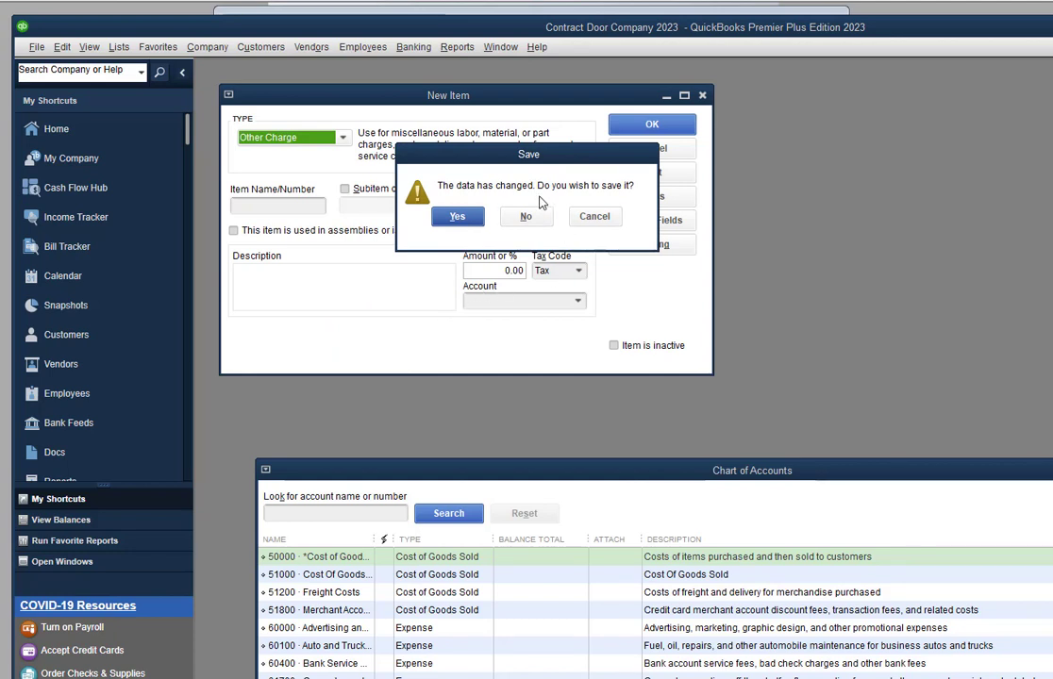
click(522, 217)
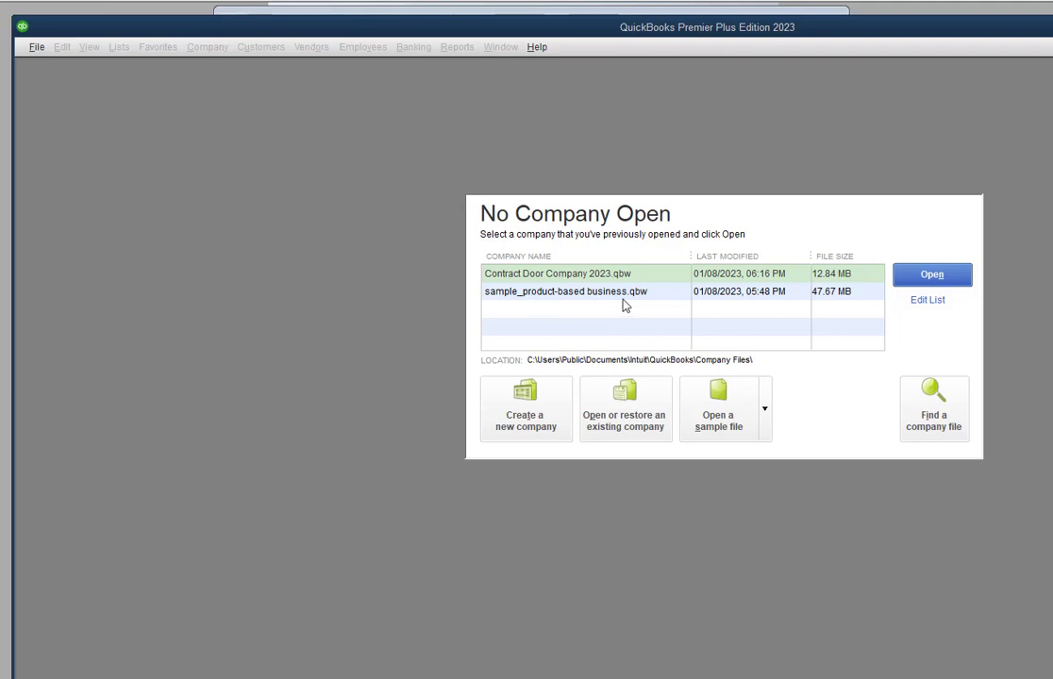
Open the sample_product-based business.qbw company file, acknowledge the sample file notice, and decline copying the vehicle mileage data.
click(556, 294)
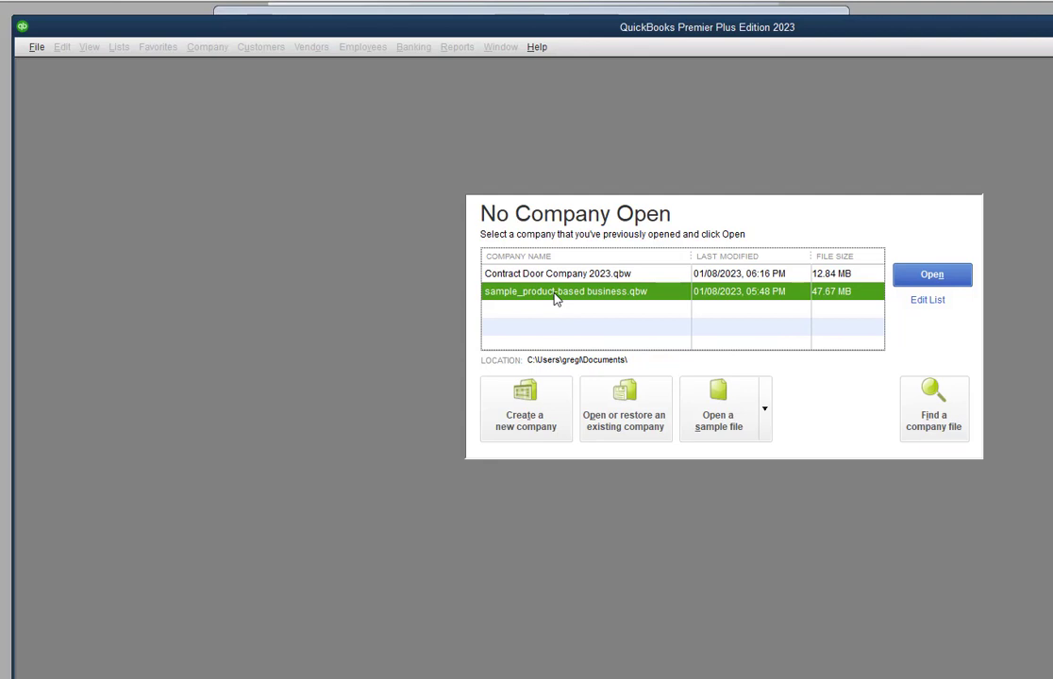
click(910, 276)
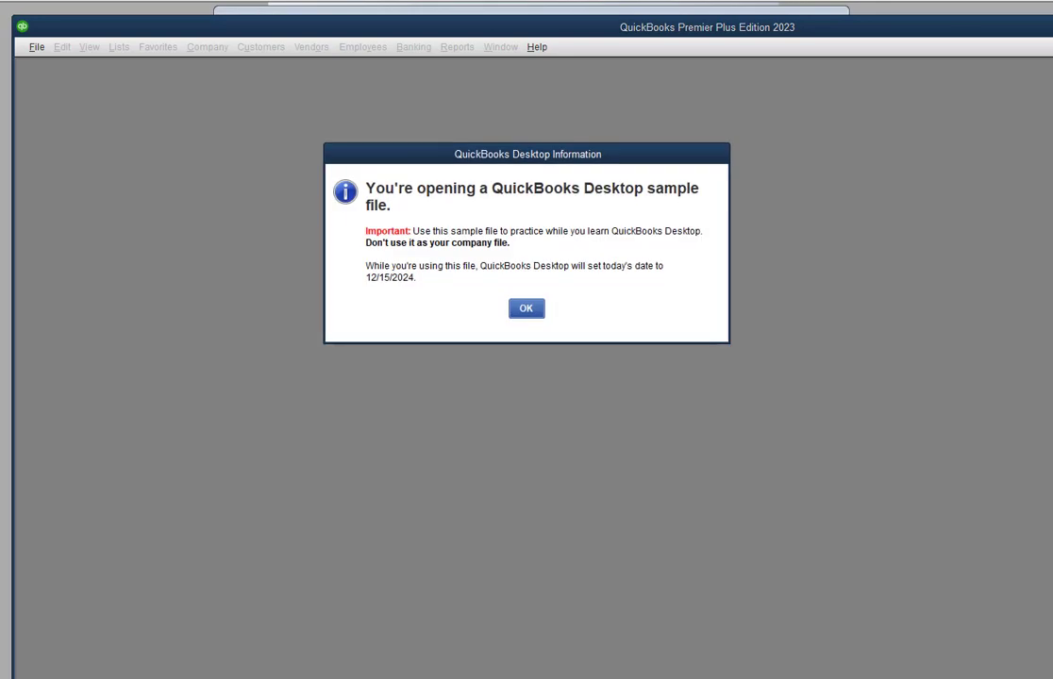
click(524, 310)
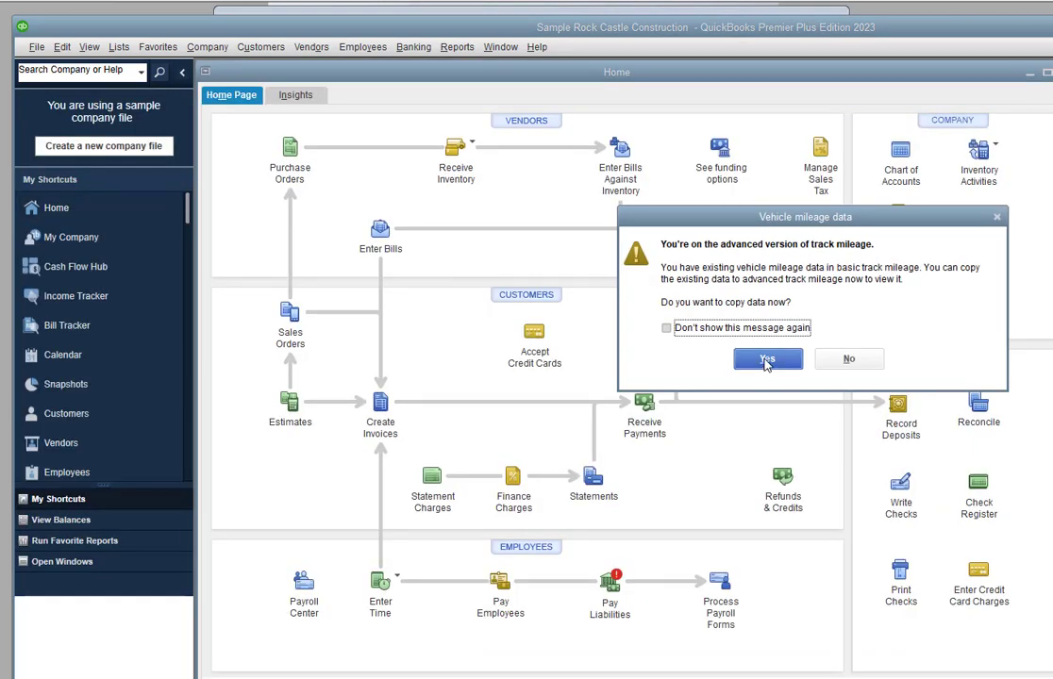
click(849, 360)
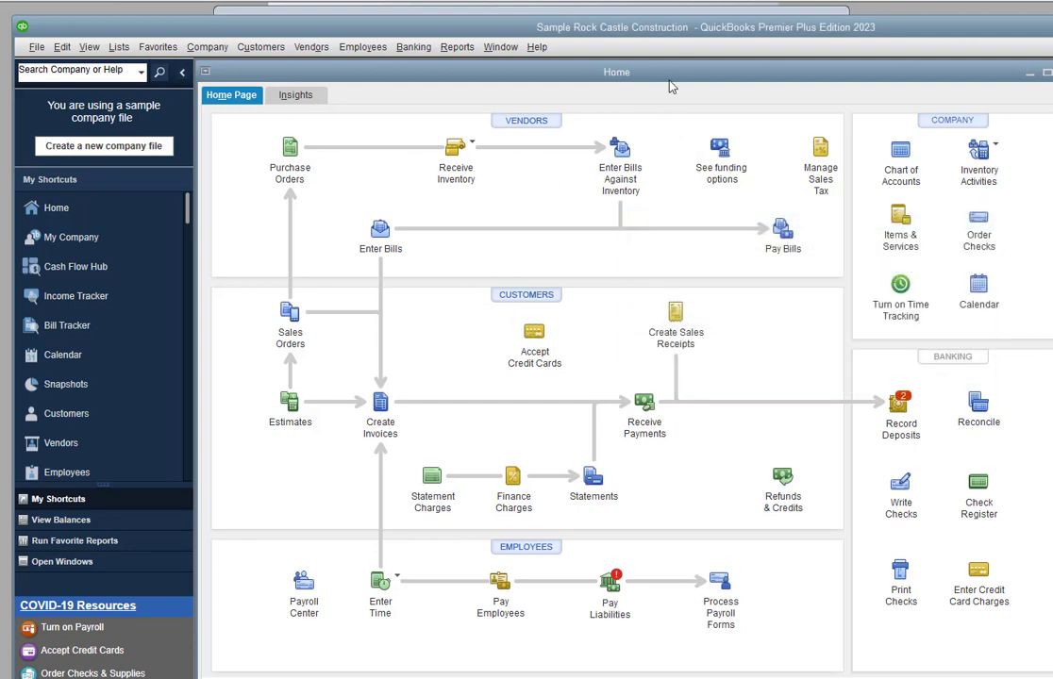
Open the Items & Services list and bring up the Electrical Materials non-inventory part to view its setup.
mouse_move(680, 73)
mouse_down()
mouse_move(668, 66)
mouse_move(692, 63)
mouse_move(682, 62)
mouse_up()
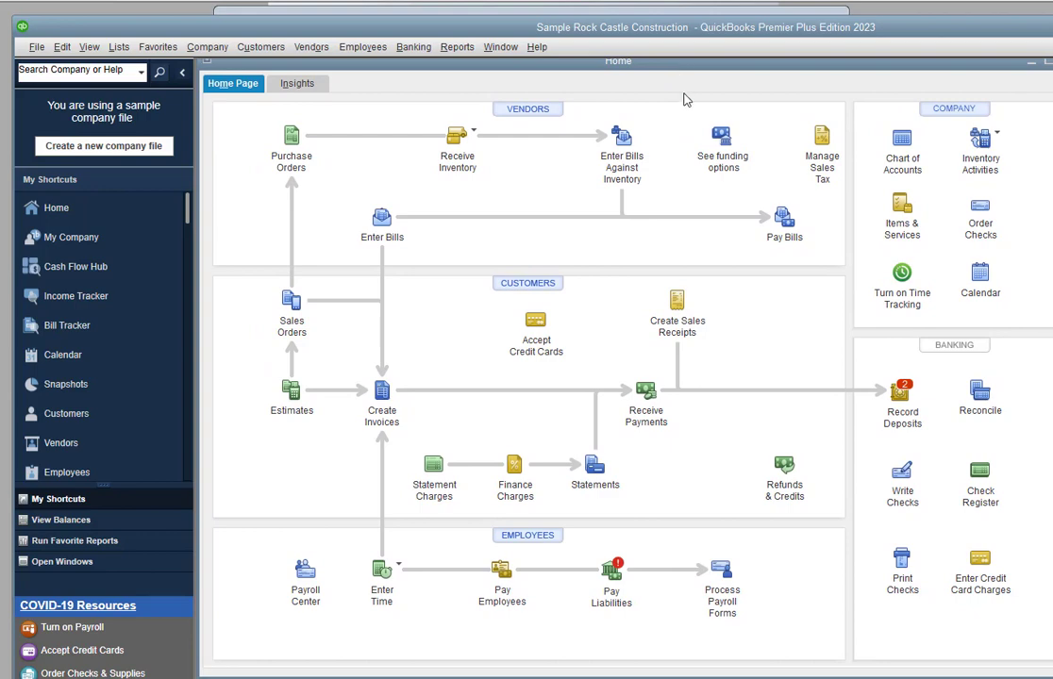
click(903, 215)
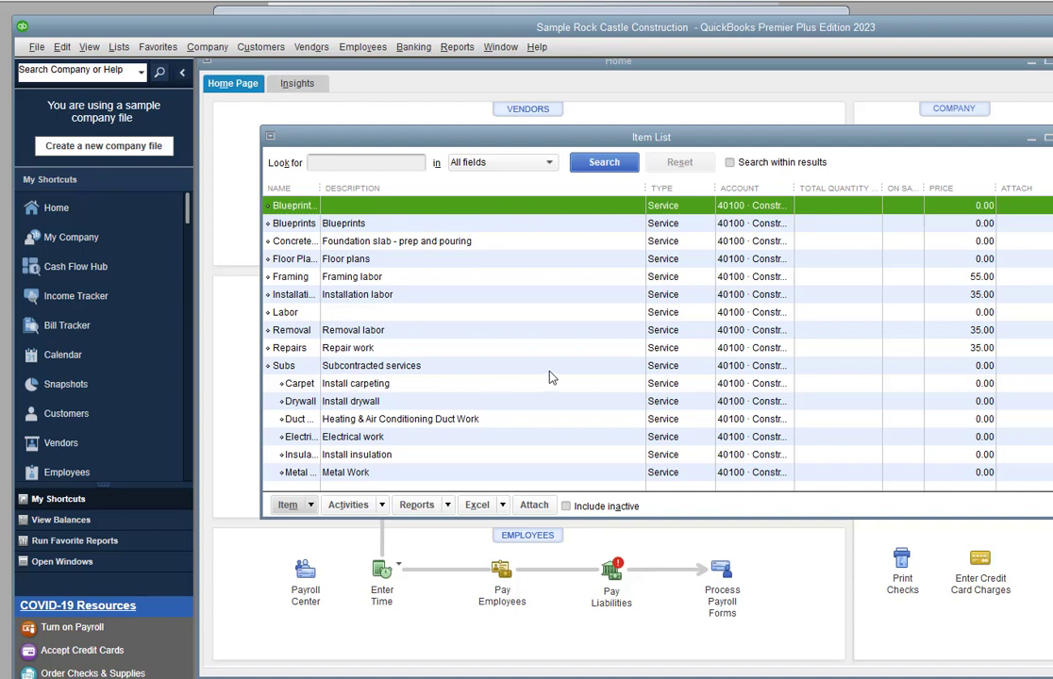
scroll(711, 384, down, 10)
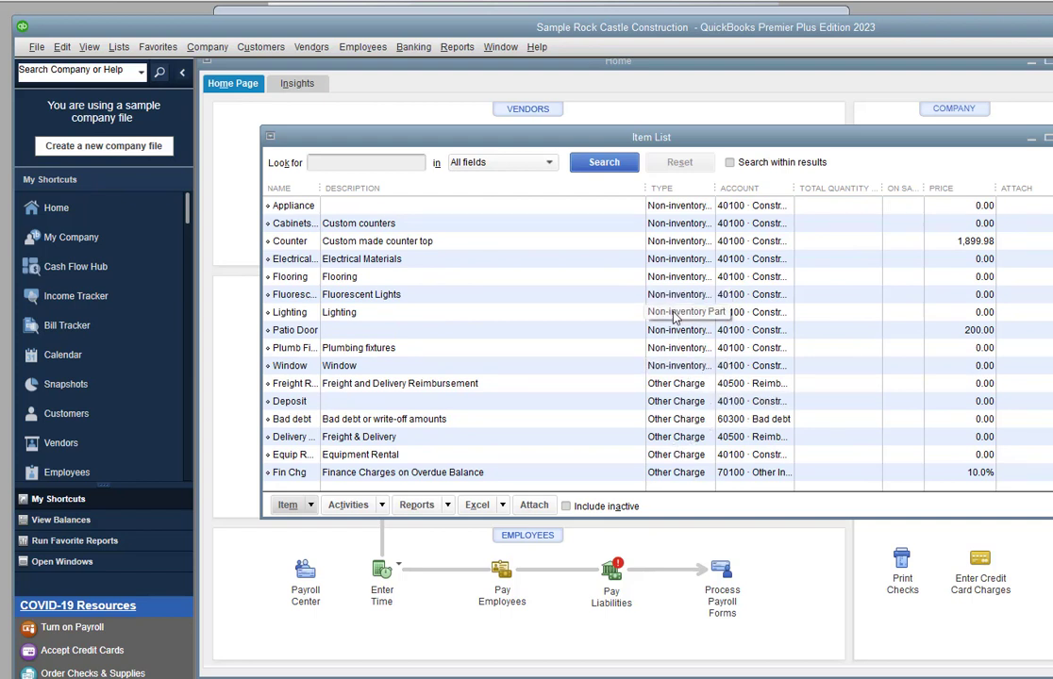
double_click(666, 262)
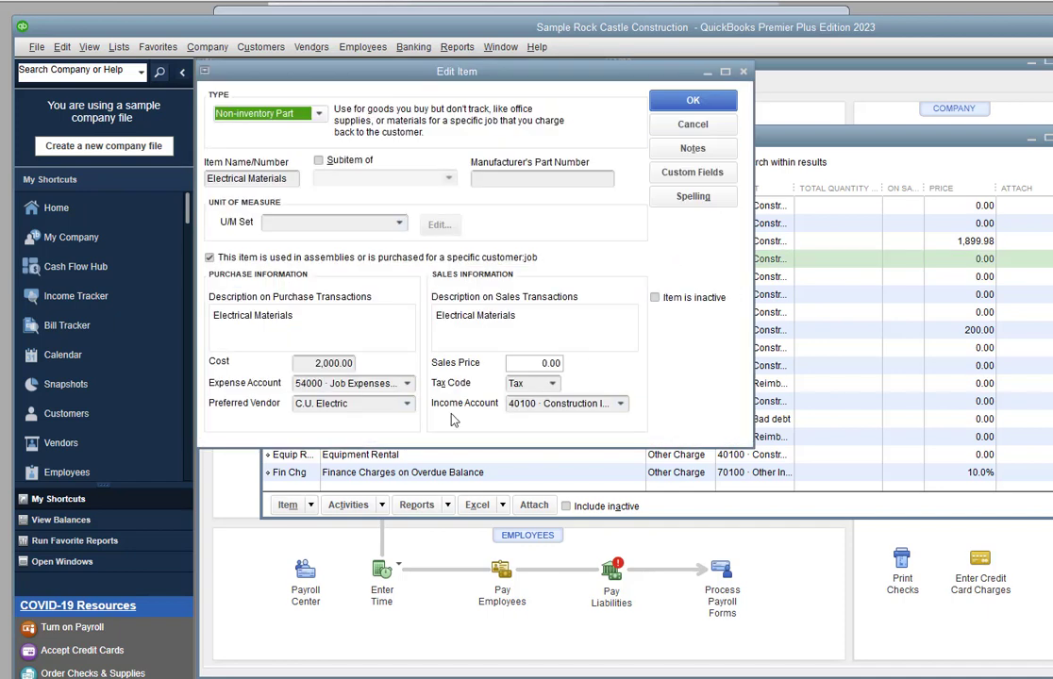
Review the expense and income account choices for the Electrical Materials item, and close it without saving.
click(408, 384)
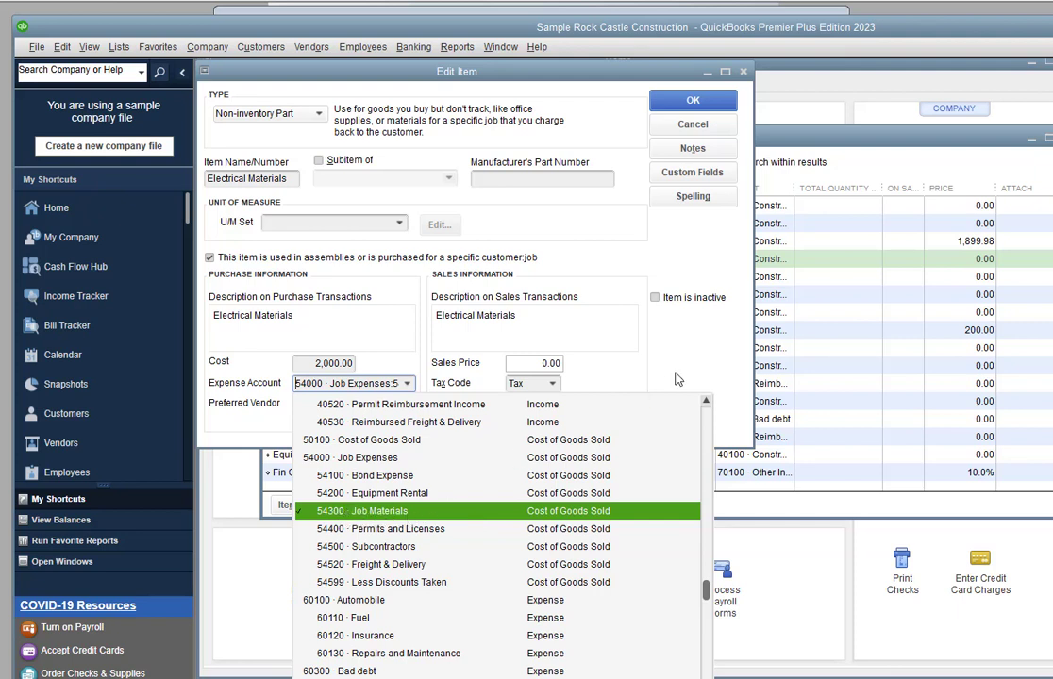
click(357, 520)
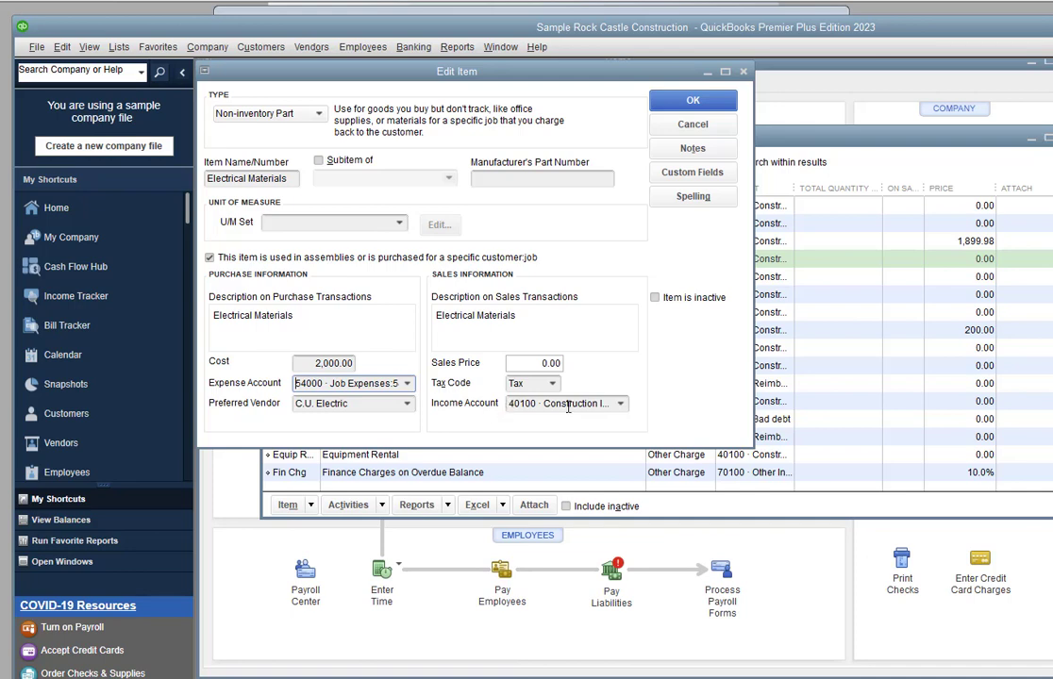
click(620, 404)
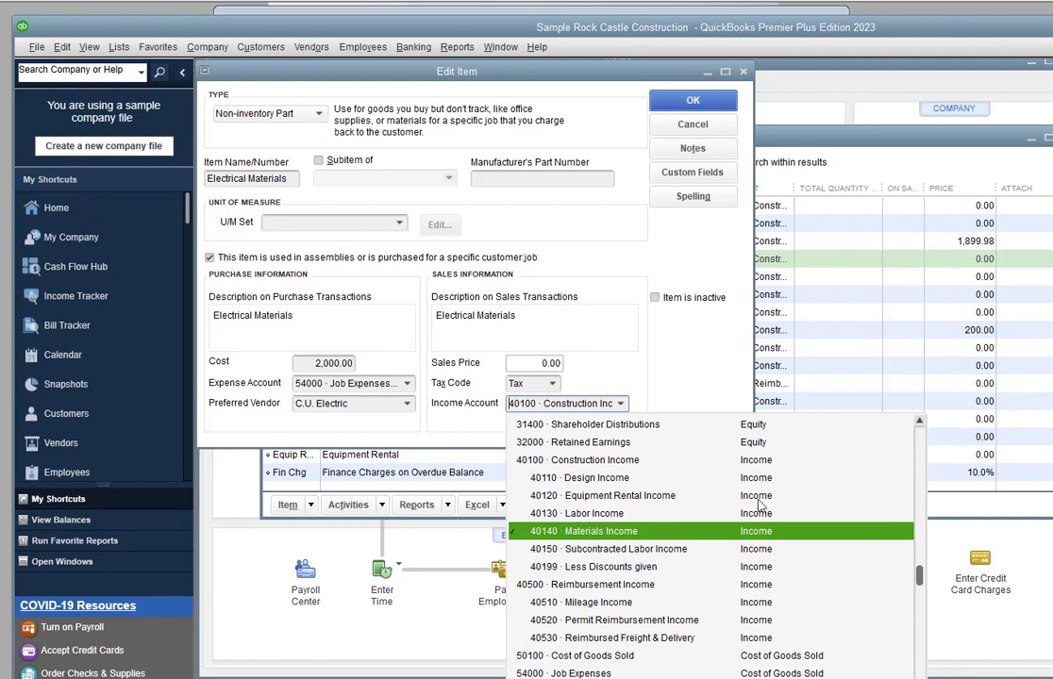
click(662, 369)
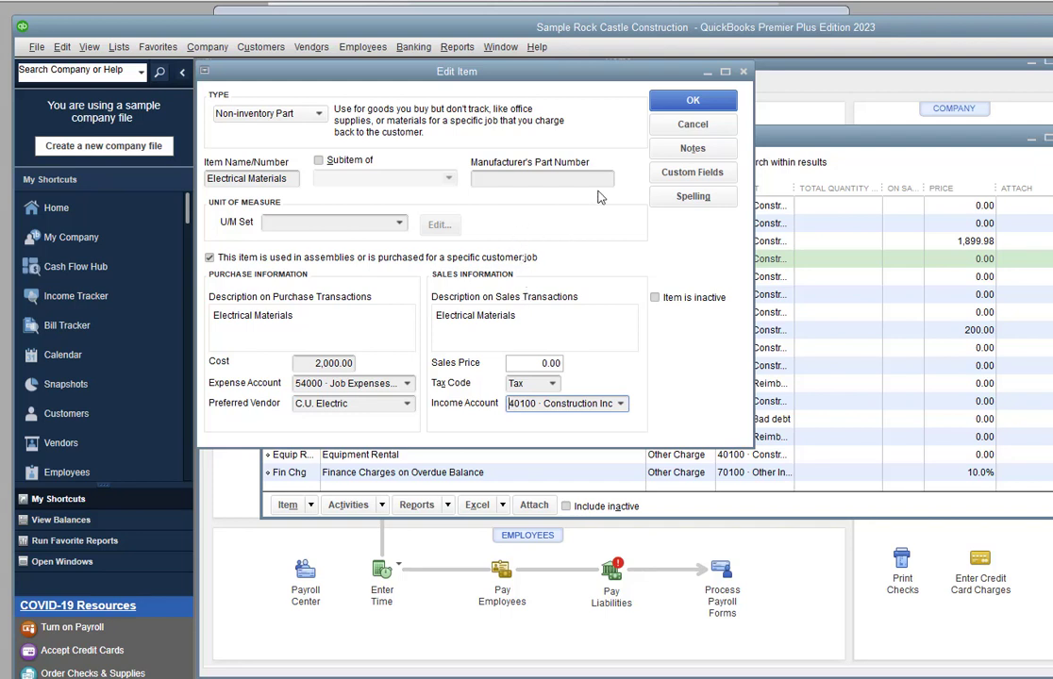
click(694, 126)
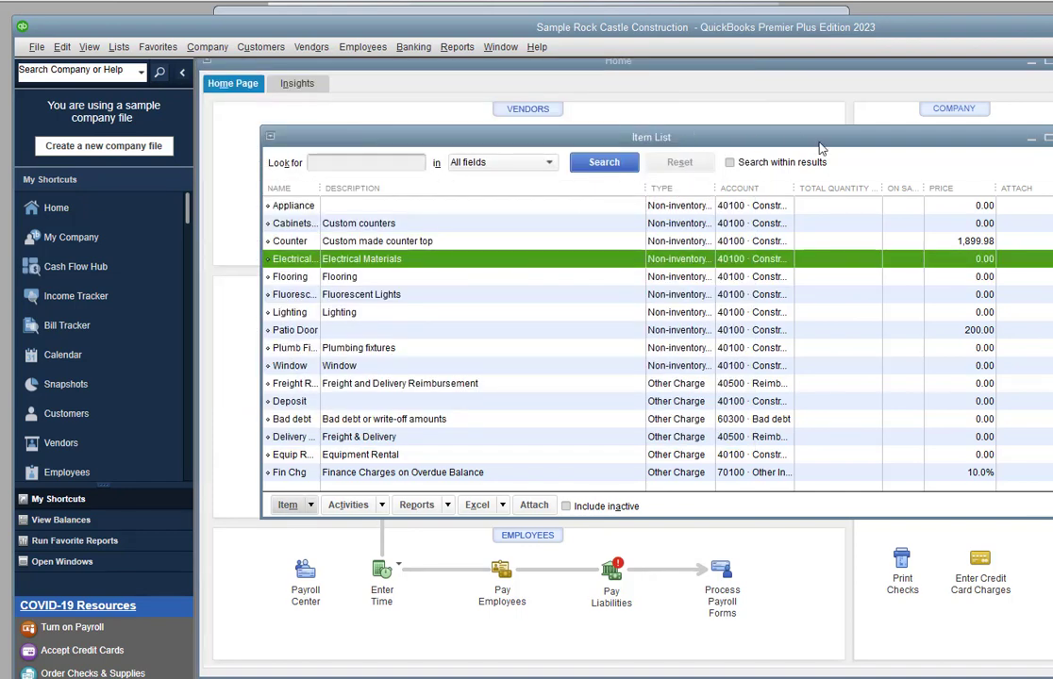
Switch back to Portal Pro and minimize the product form to return to the Manage QB Accounts window.
drag(830, 143, 725, 140)
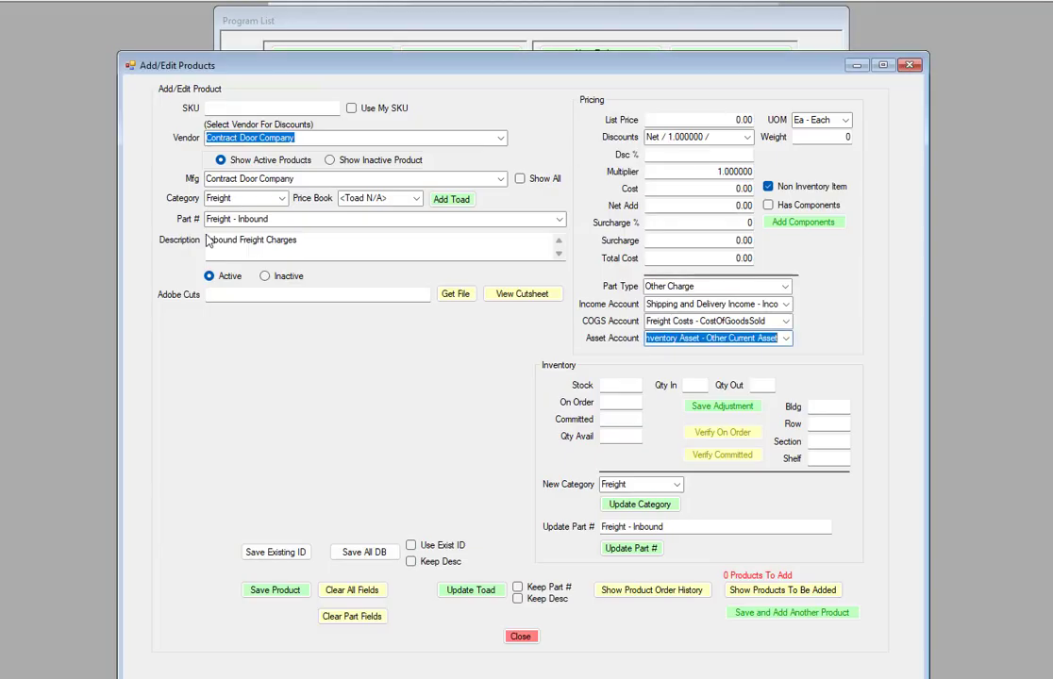
click(856, 66)
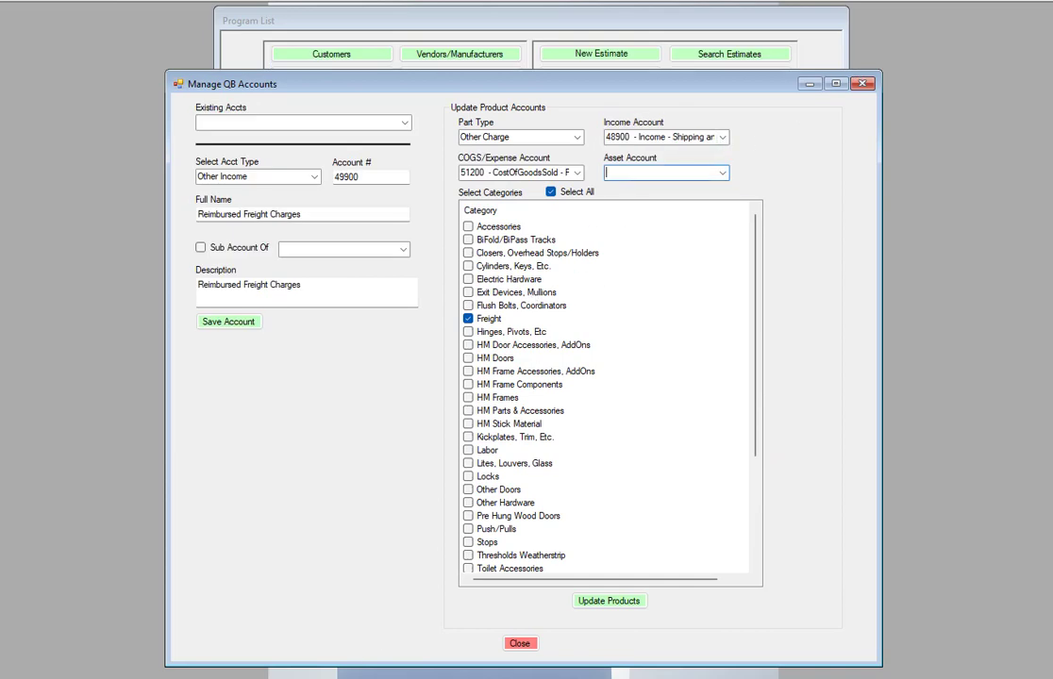